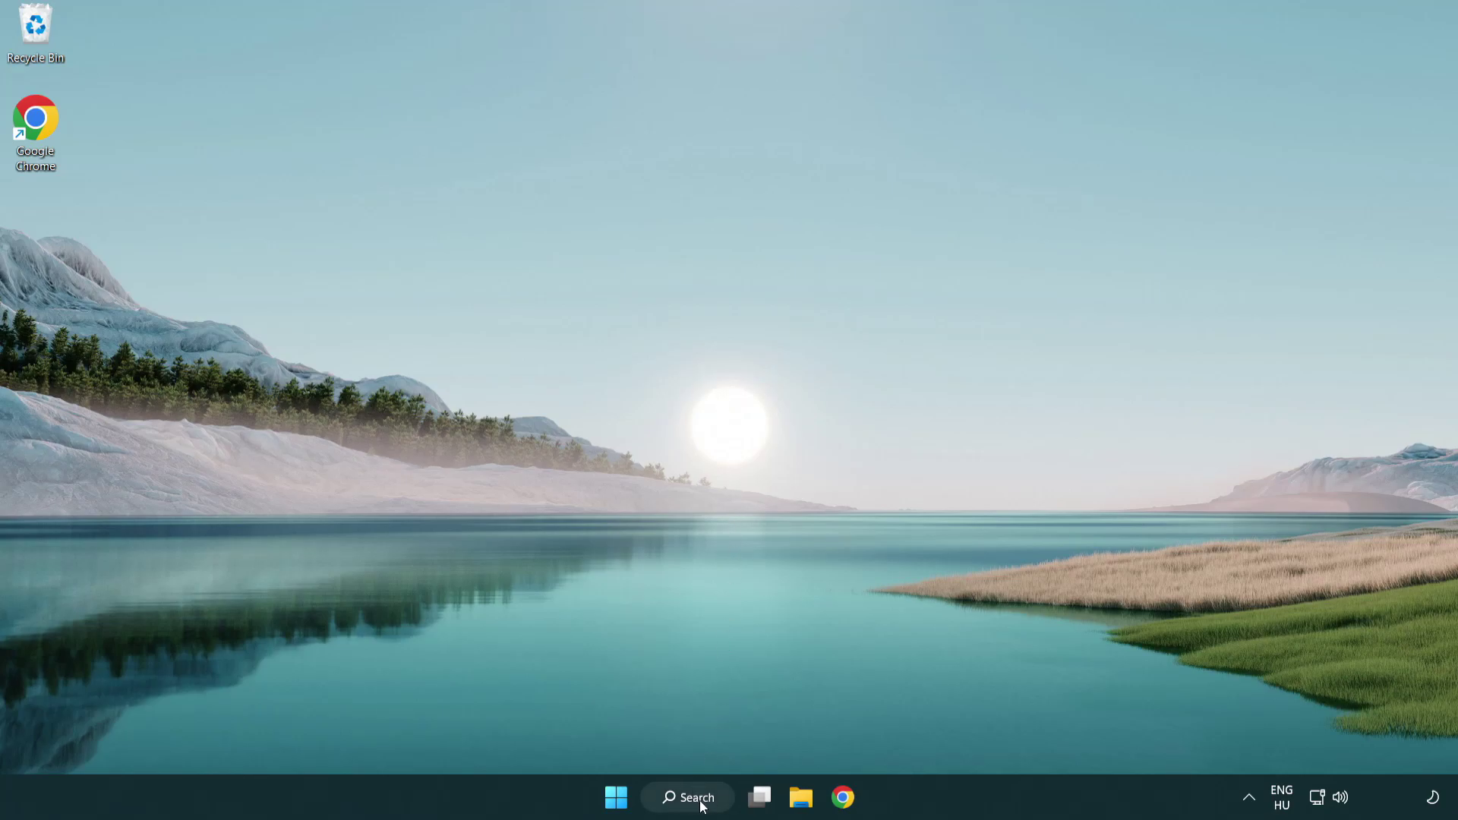
Search for 'device manager' and launch Device Manager from the best match.
left_click(696, 802)
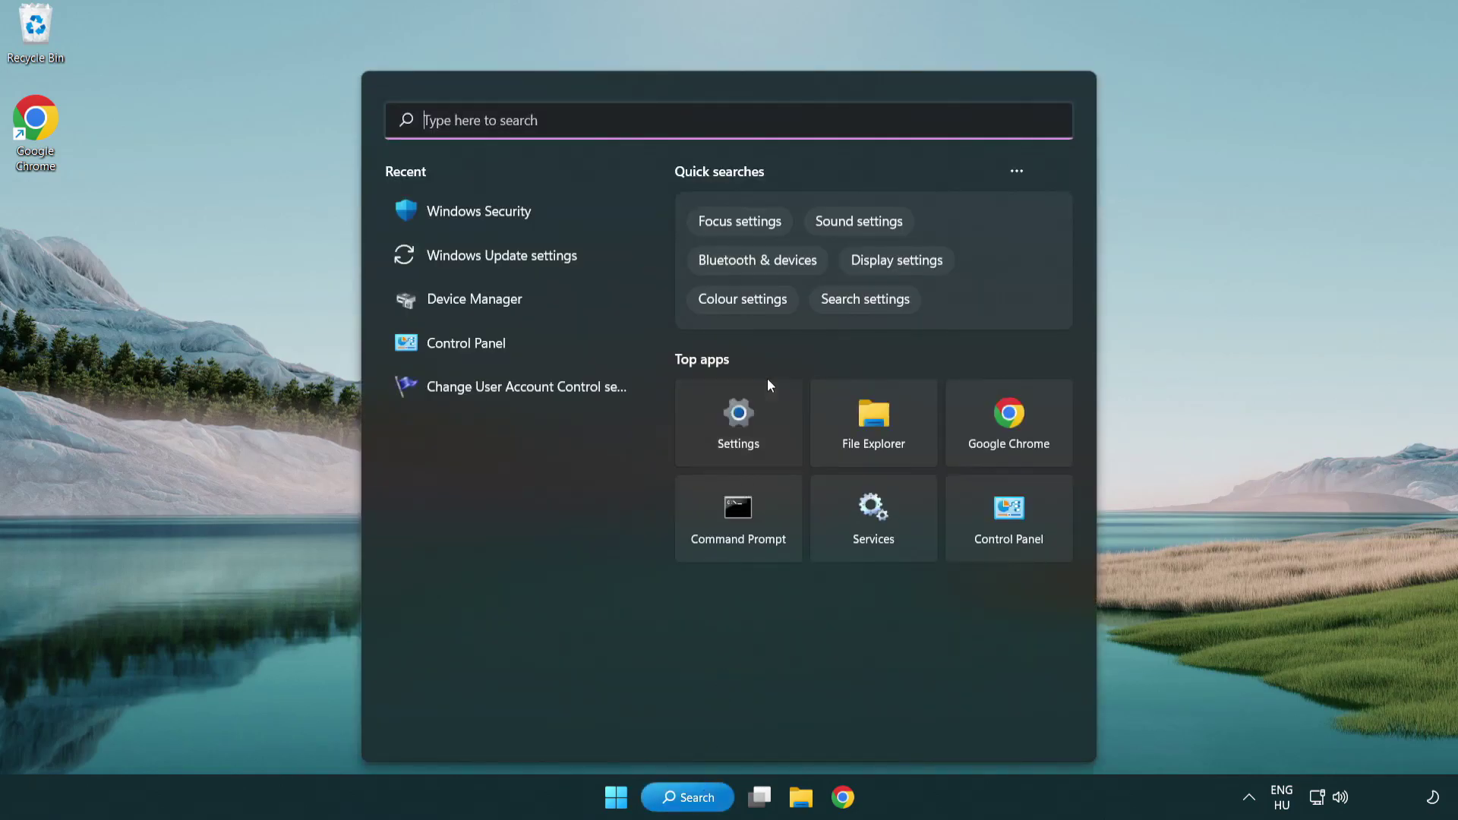
type("device manager")
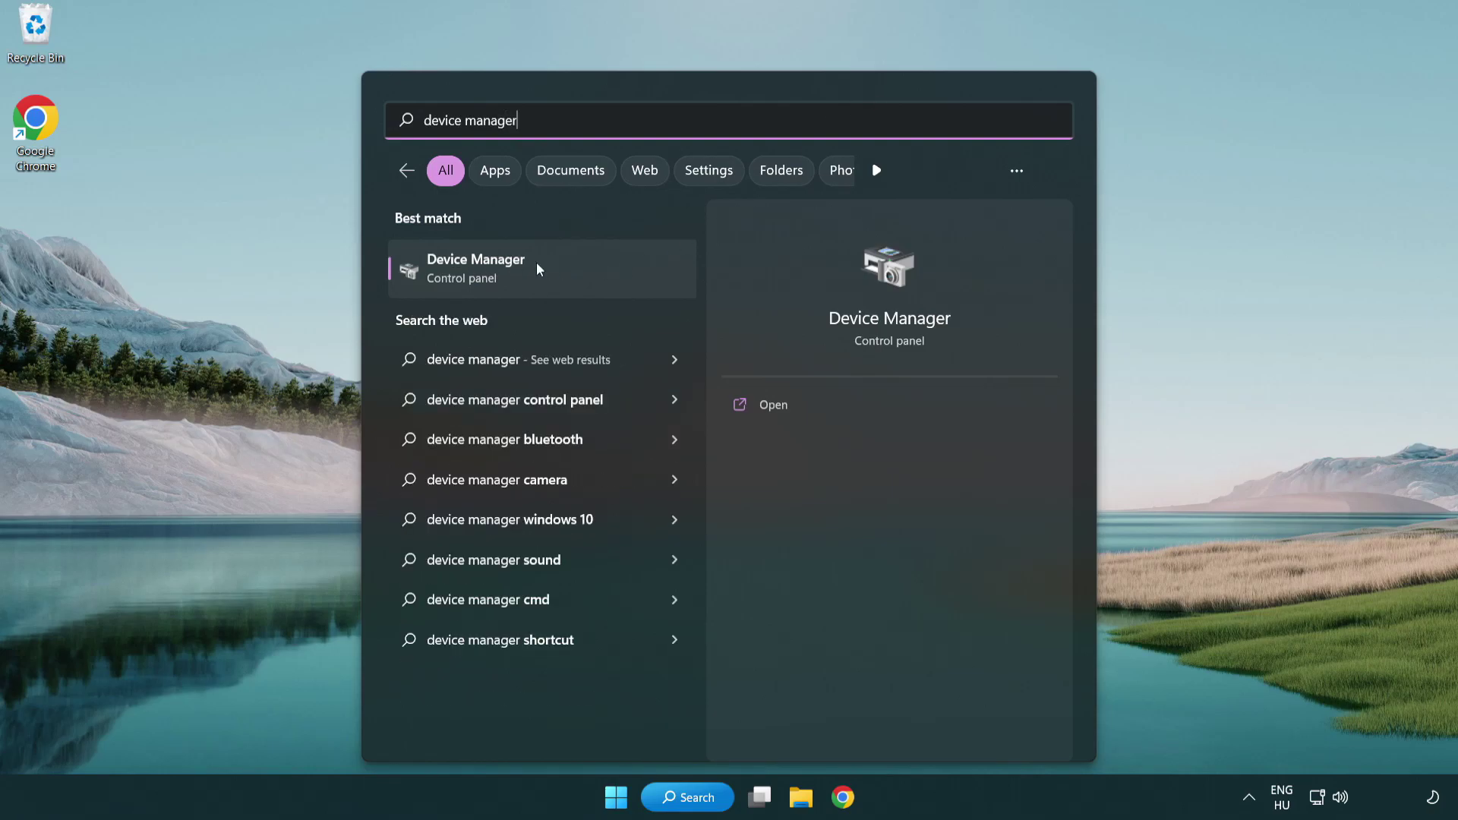
left_click(582, 274)
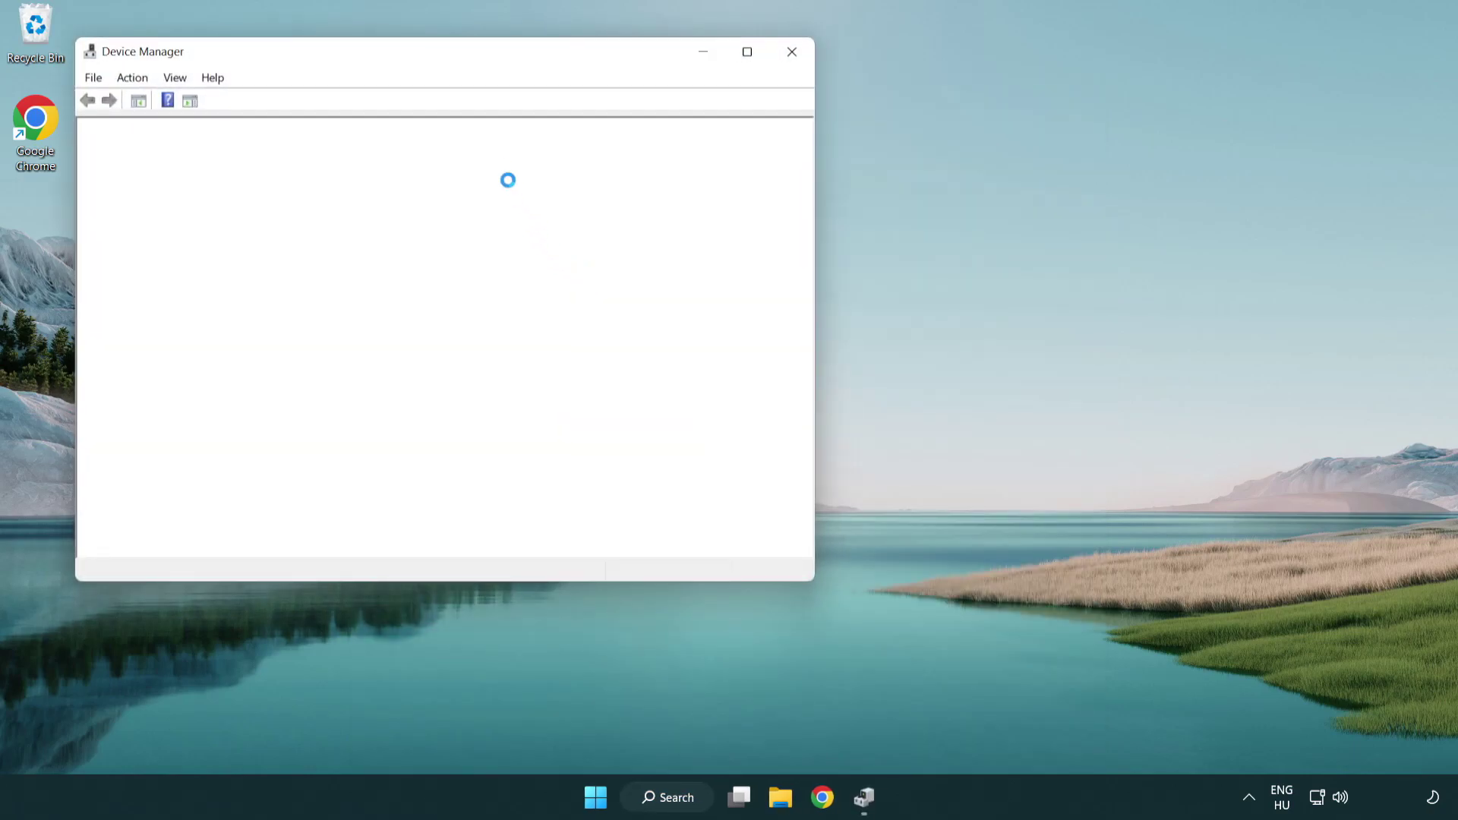
Run an automatic driver search for the VMware SVGA 3D display adapter, then close Device Manager.
left_click_drag(399, 58, 642, 147)
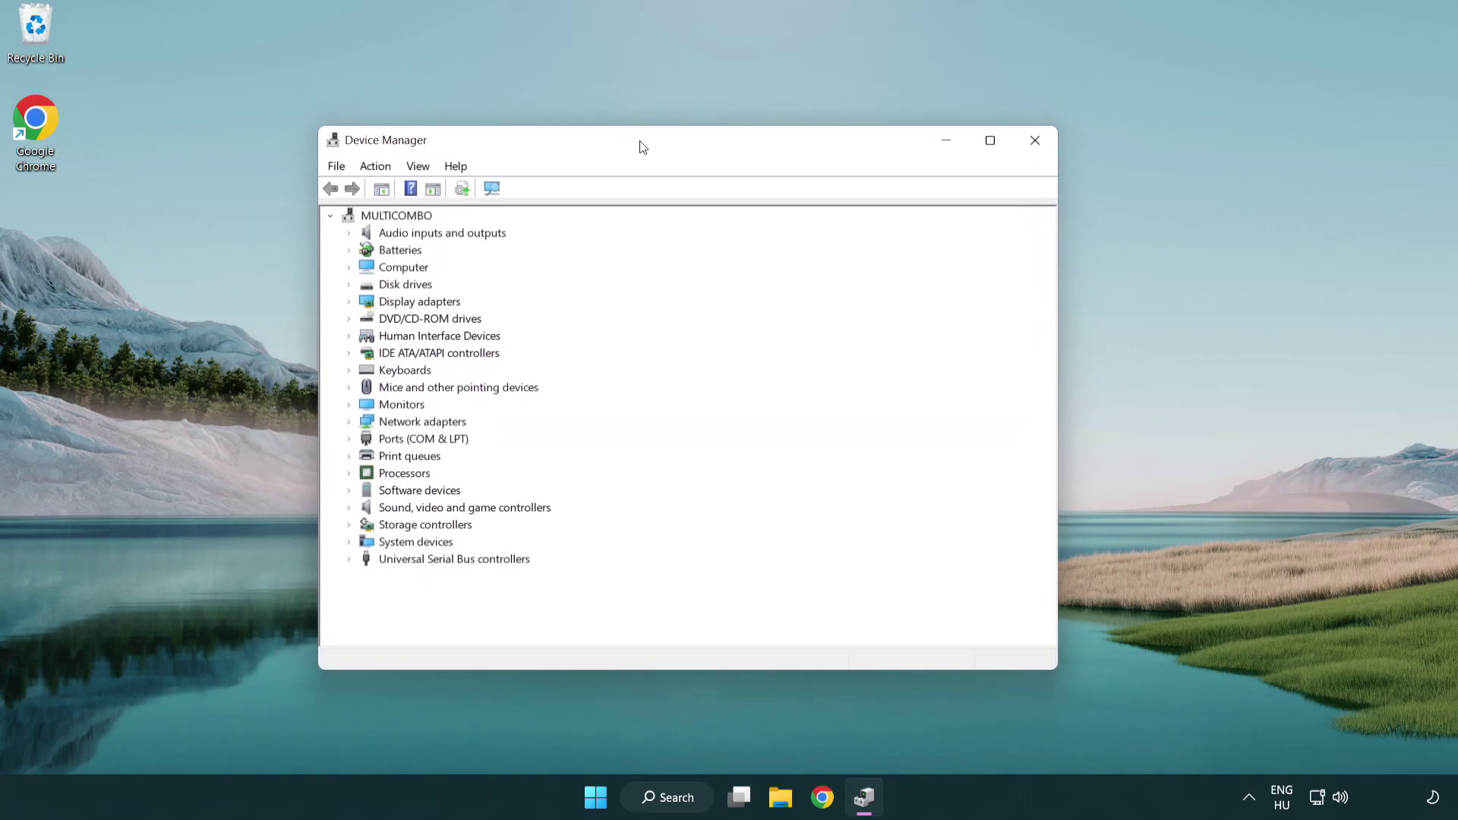
left_click(433, 308)
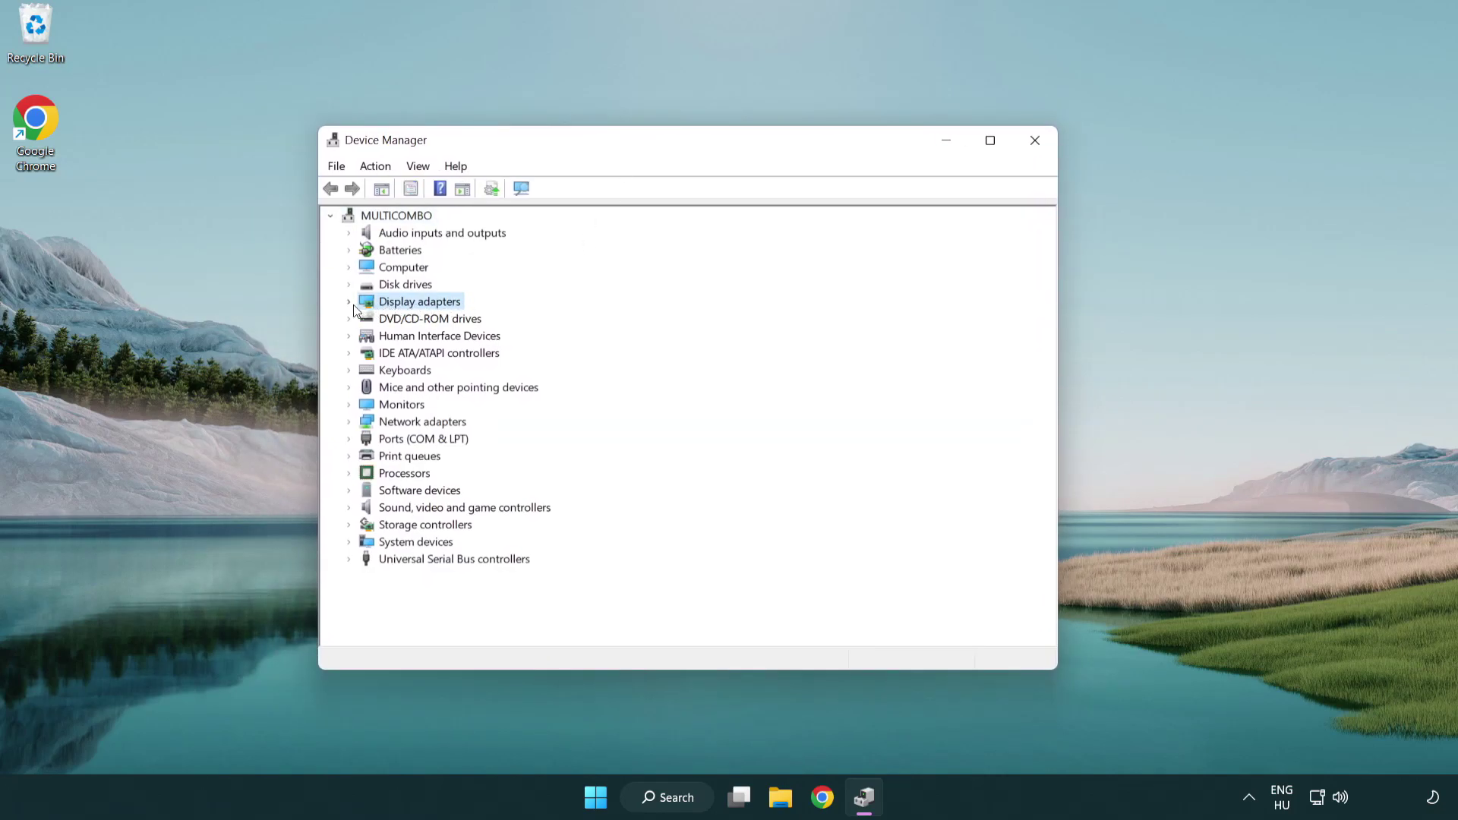
left_click(349, 303)
left_click(411, 319)
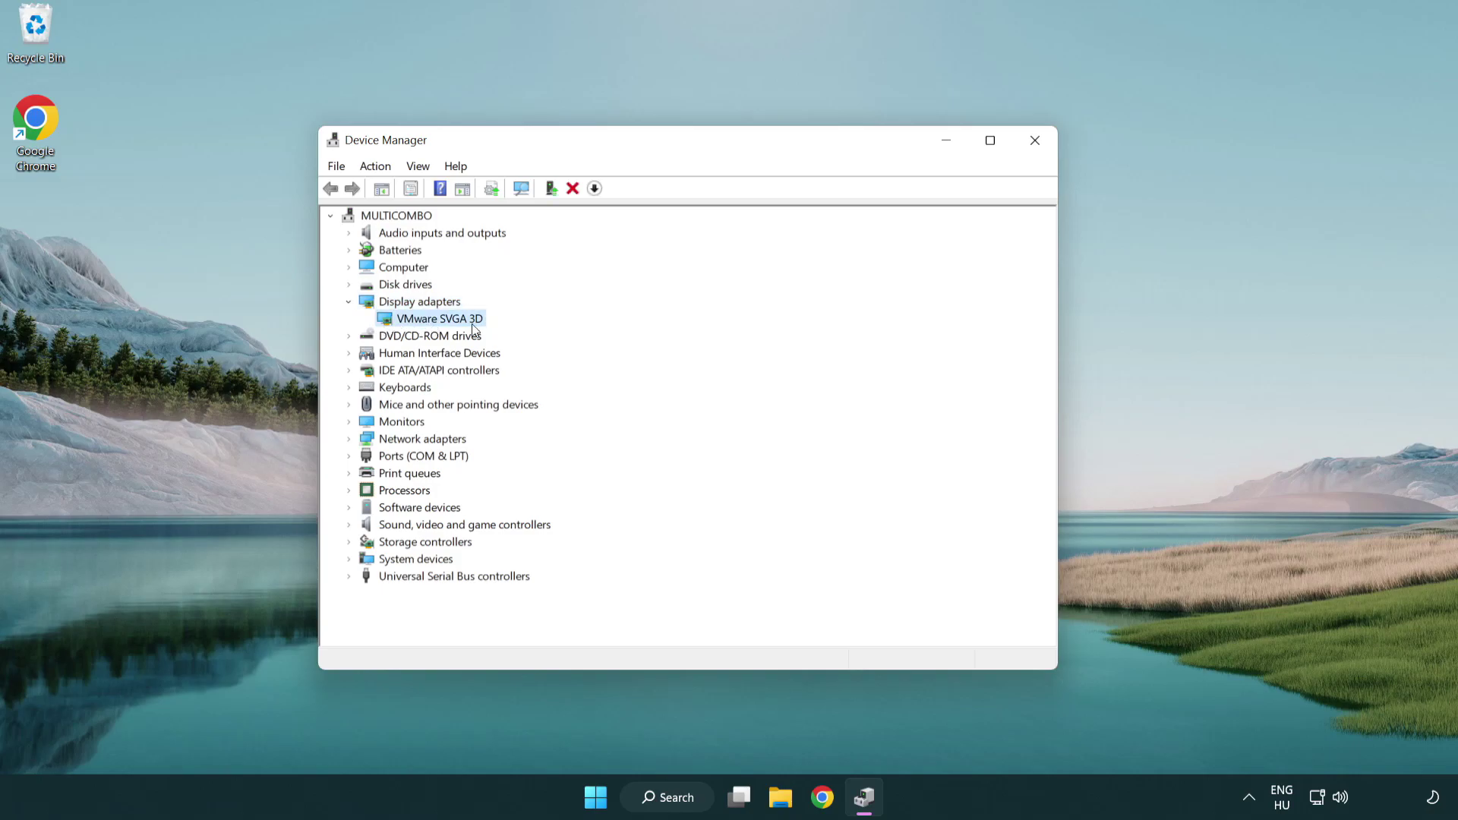
right_click(434, 323)
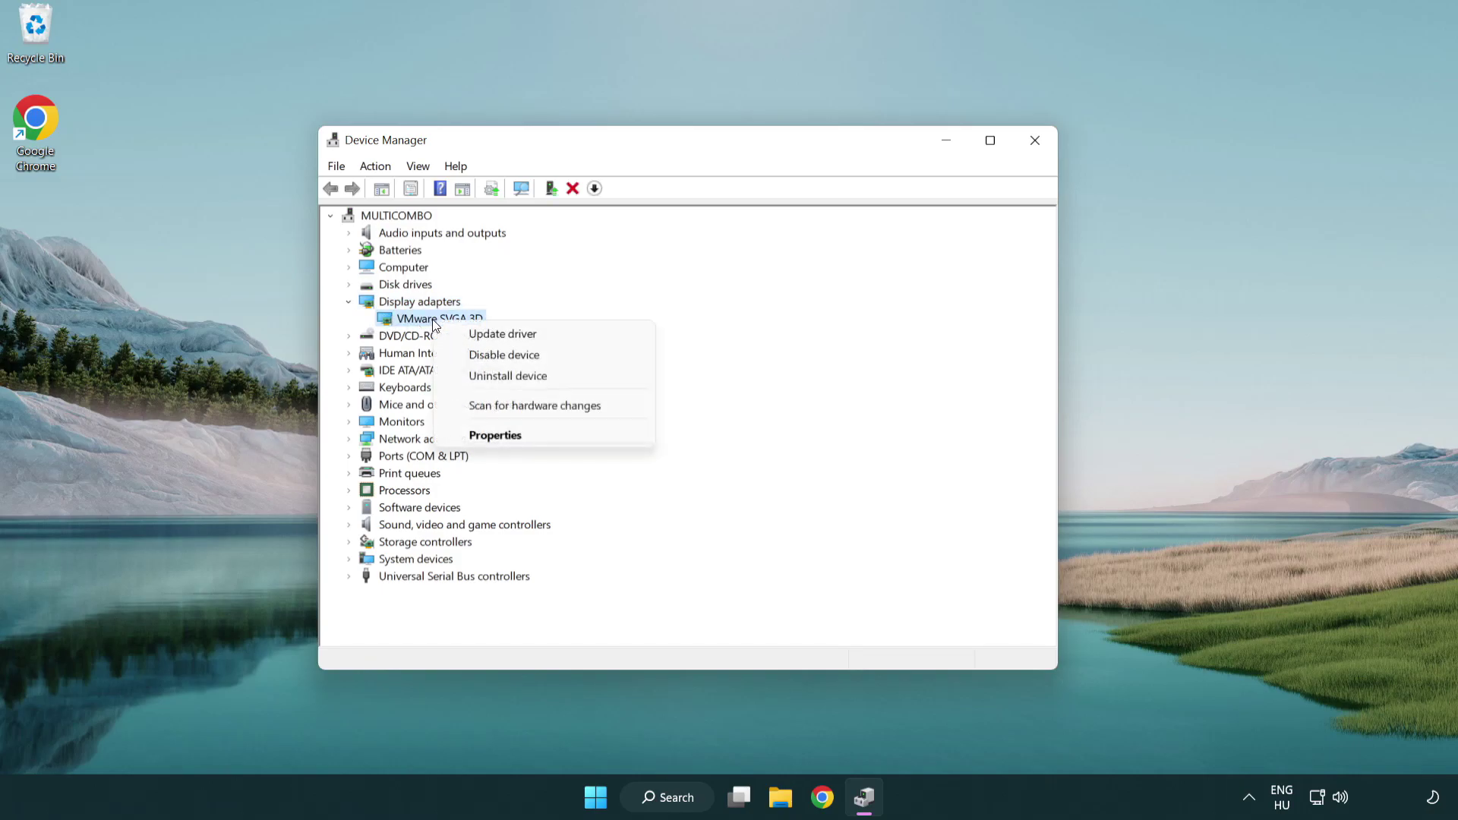
left_click(575, 334)
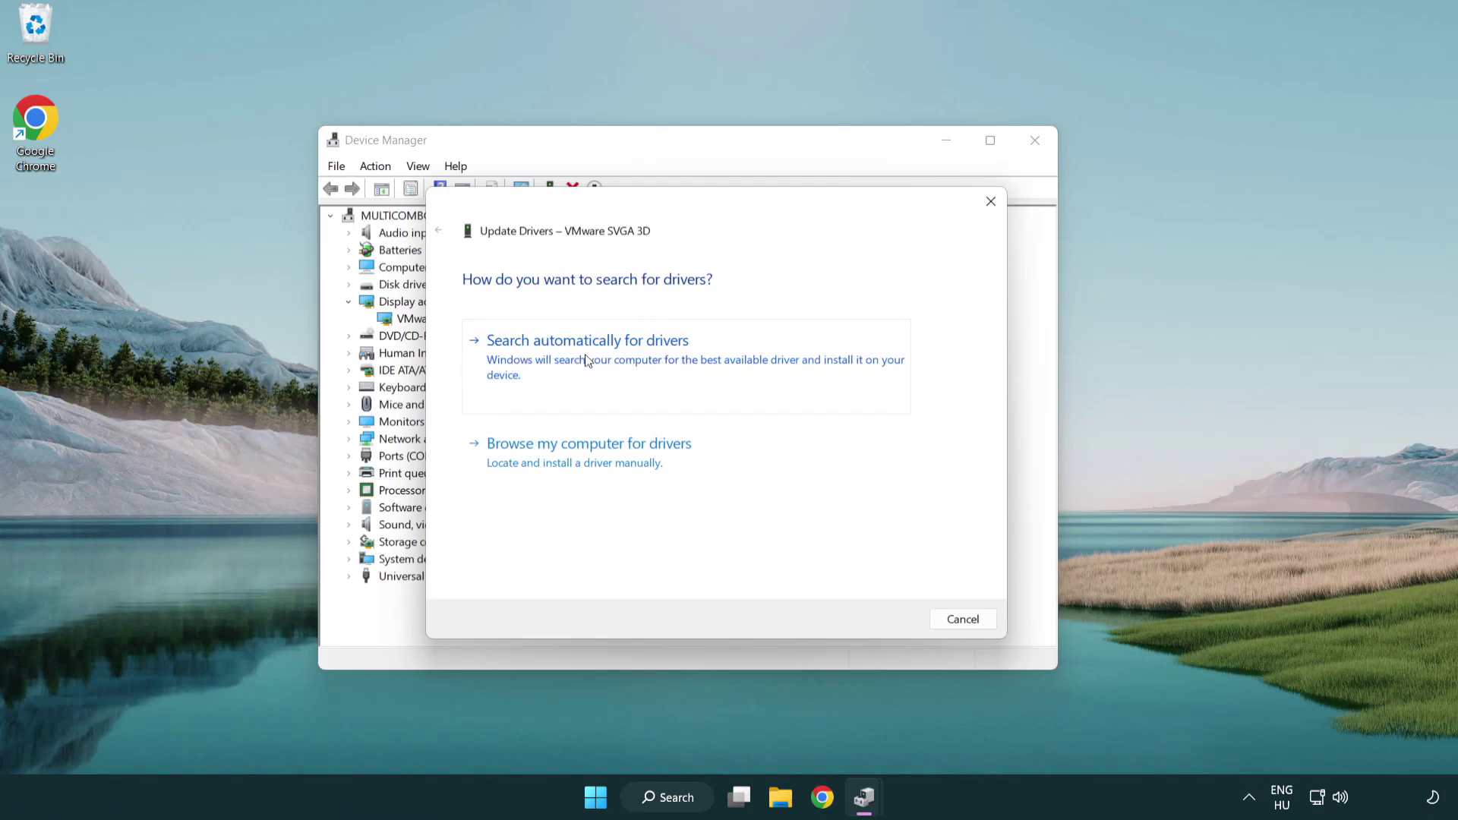
left_click(640, 353)
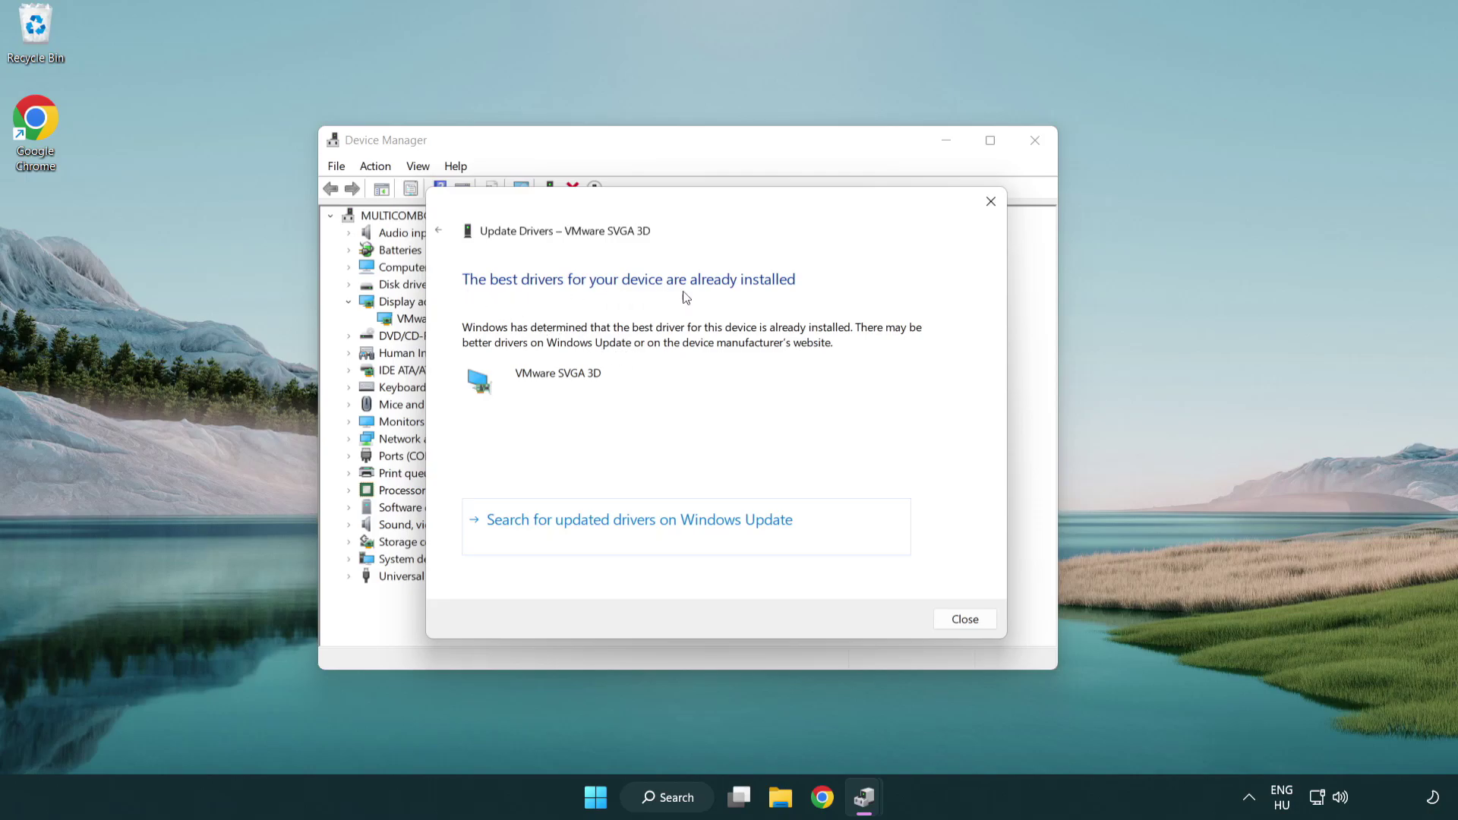
left_click(966, 620)
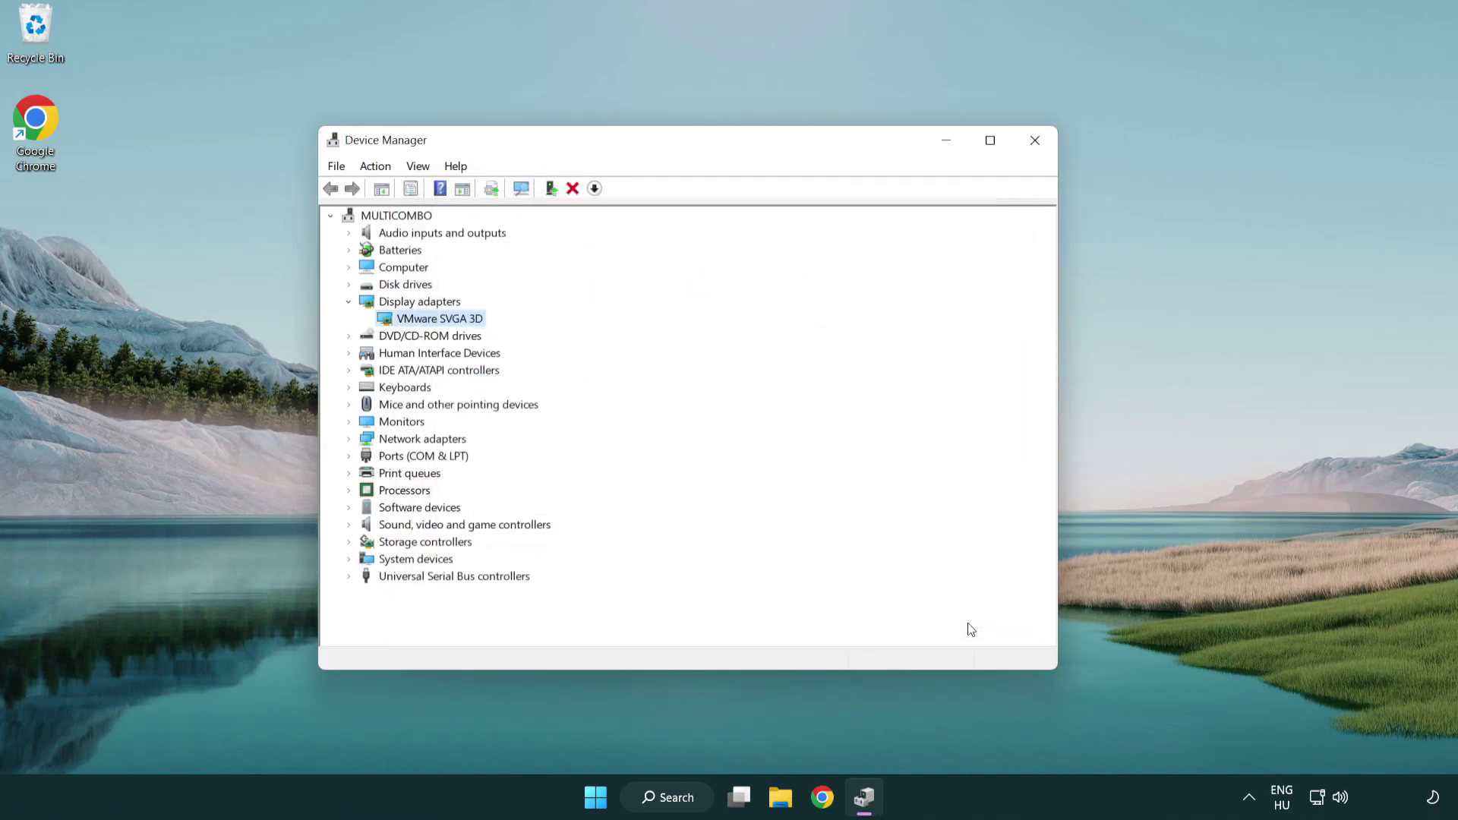
left_click(1037, 143)
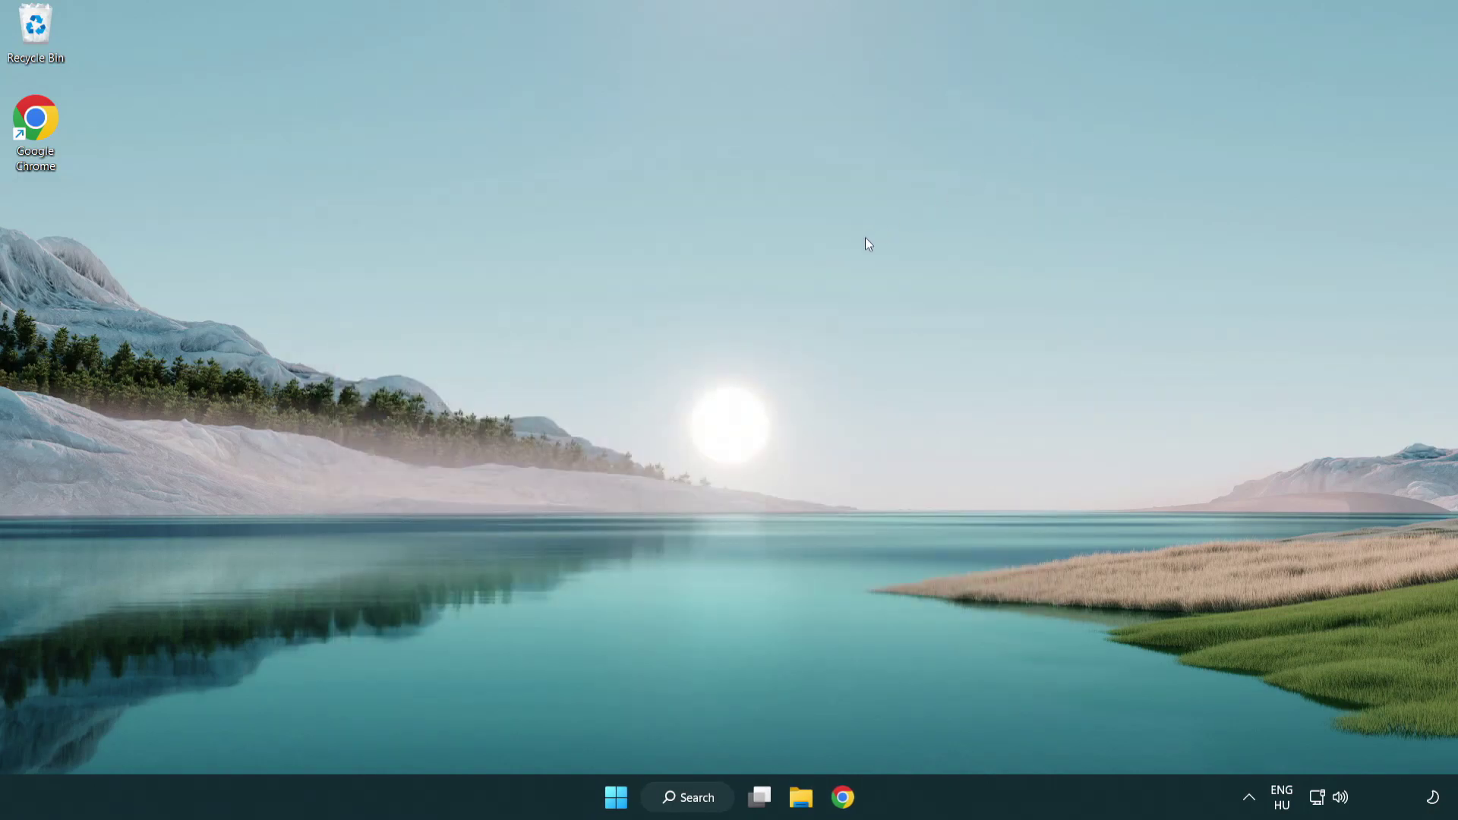
Search 'update' and check for updates in Windows Update, then select the app shortcut.
left_click(703, 799)
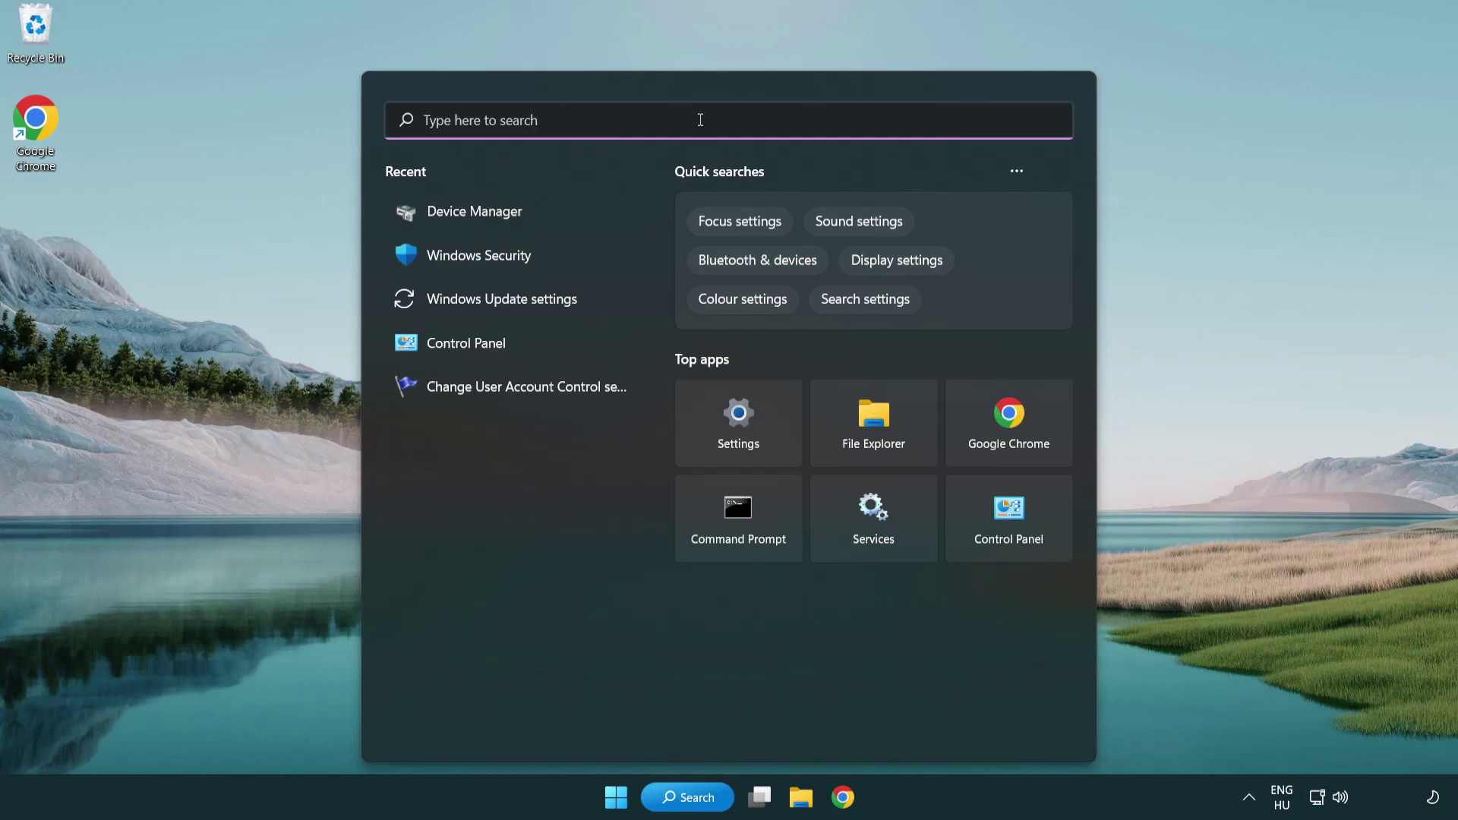
type("update")
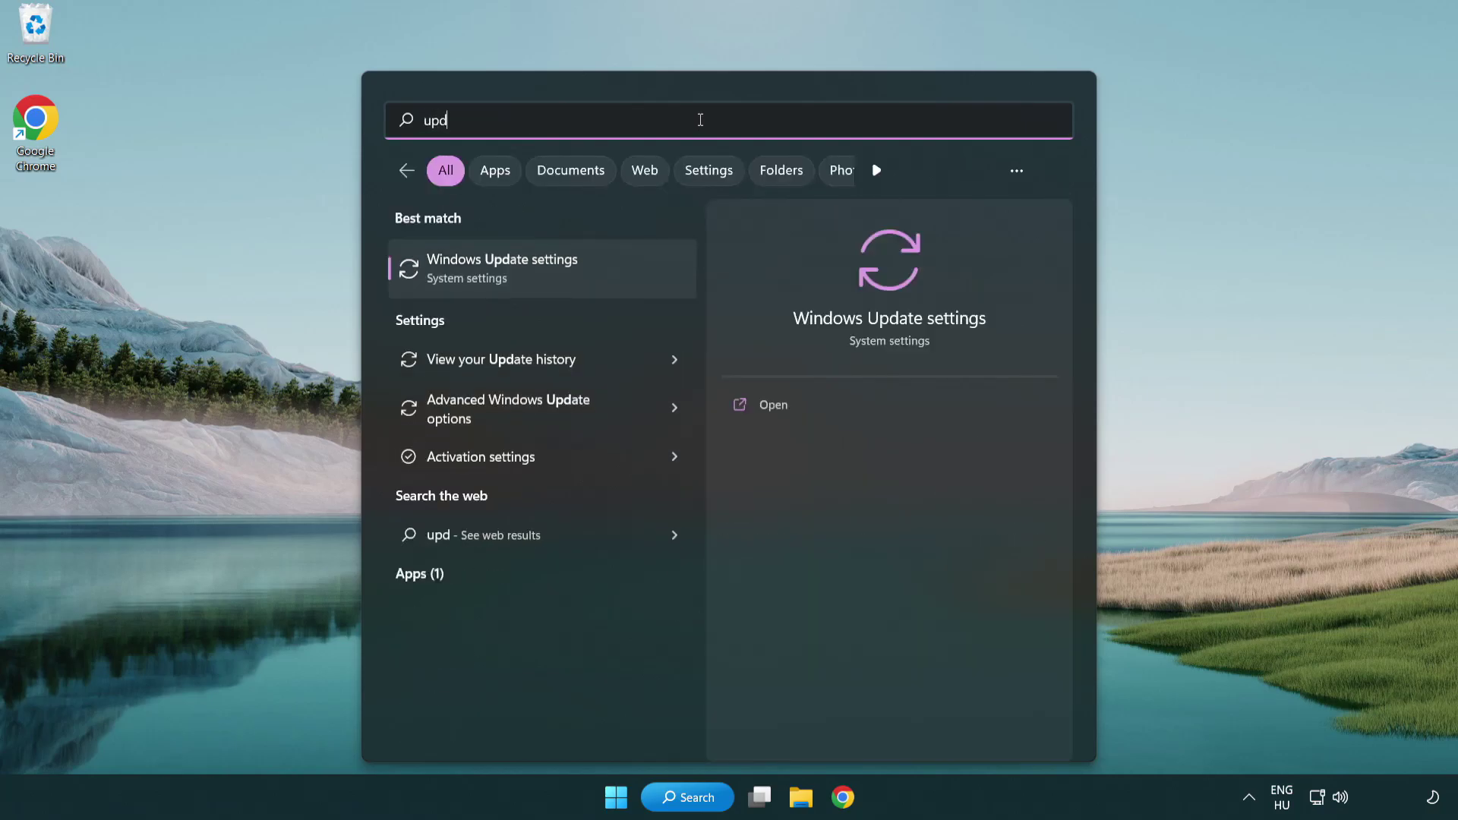
left_click(567, 273)
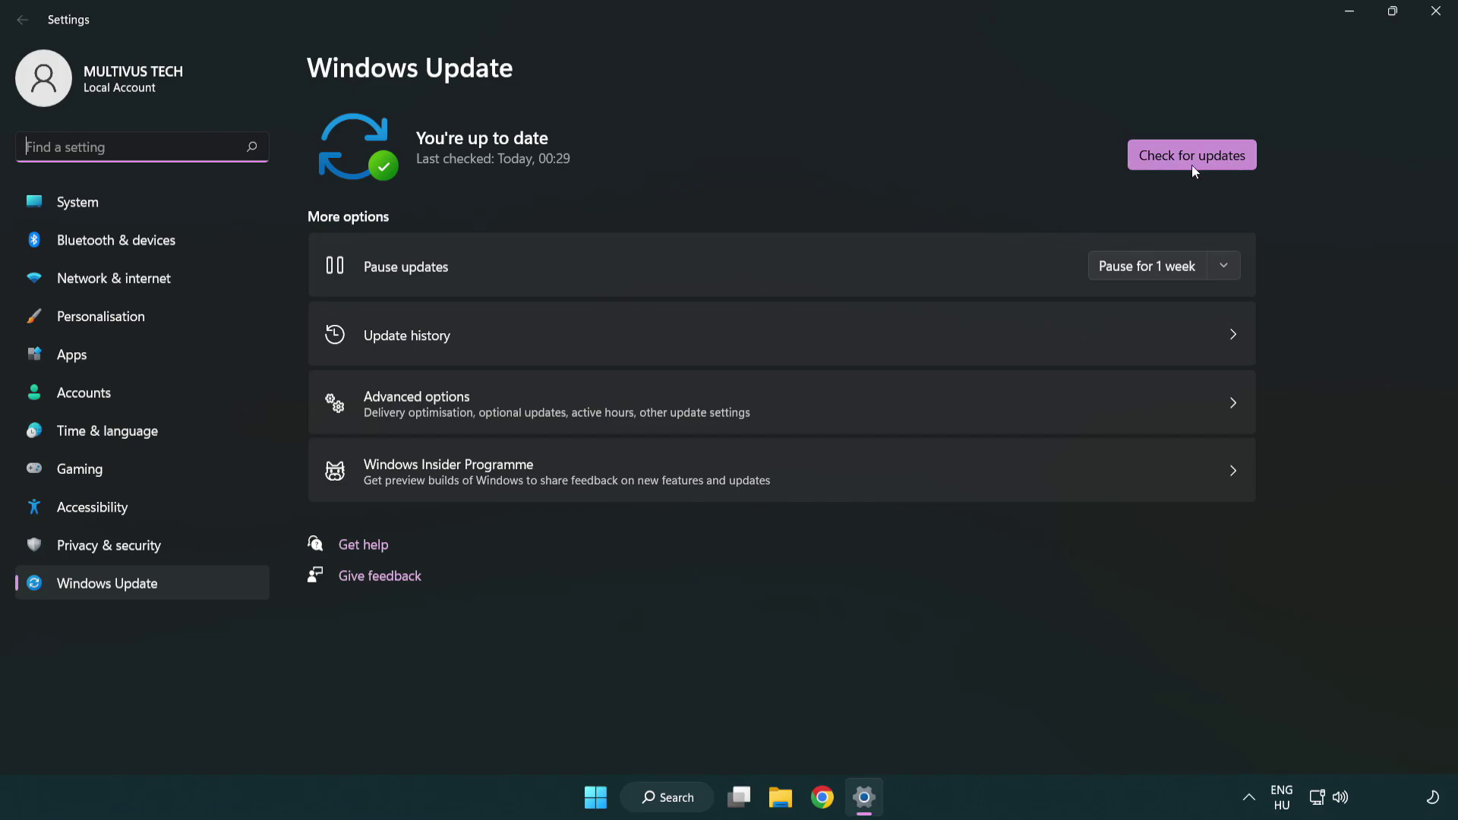
left_click(1218, 165)
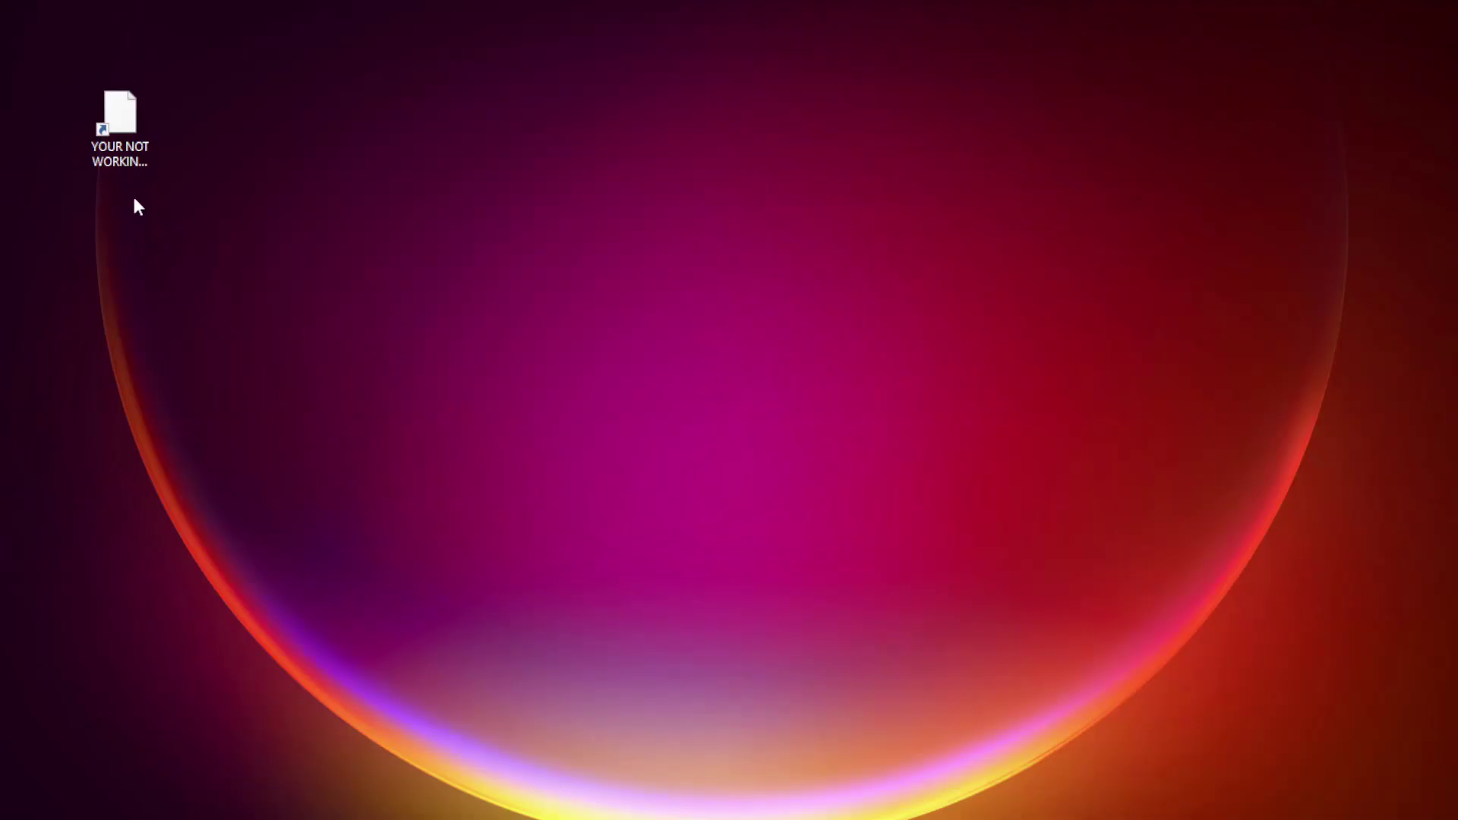
left_click(85, 157)
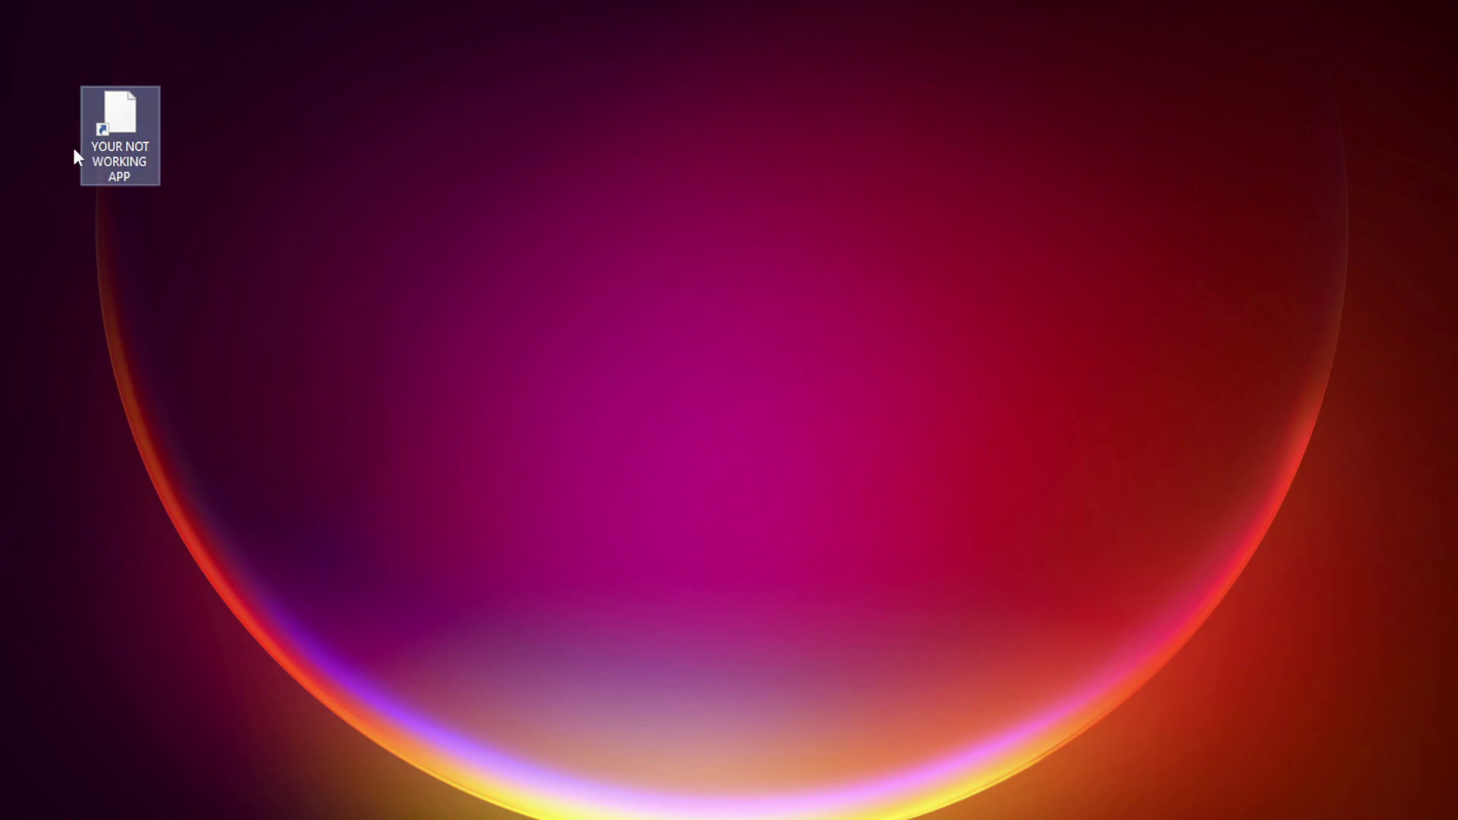
Set the app shortcut to Windows 8 compatibility mode and always run as administrator.
right_click(118, 107)
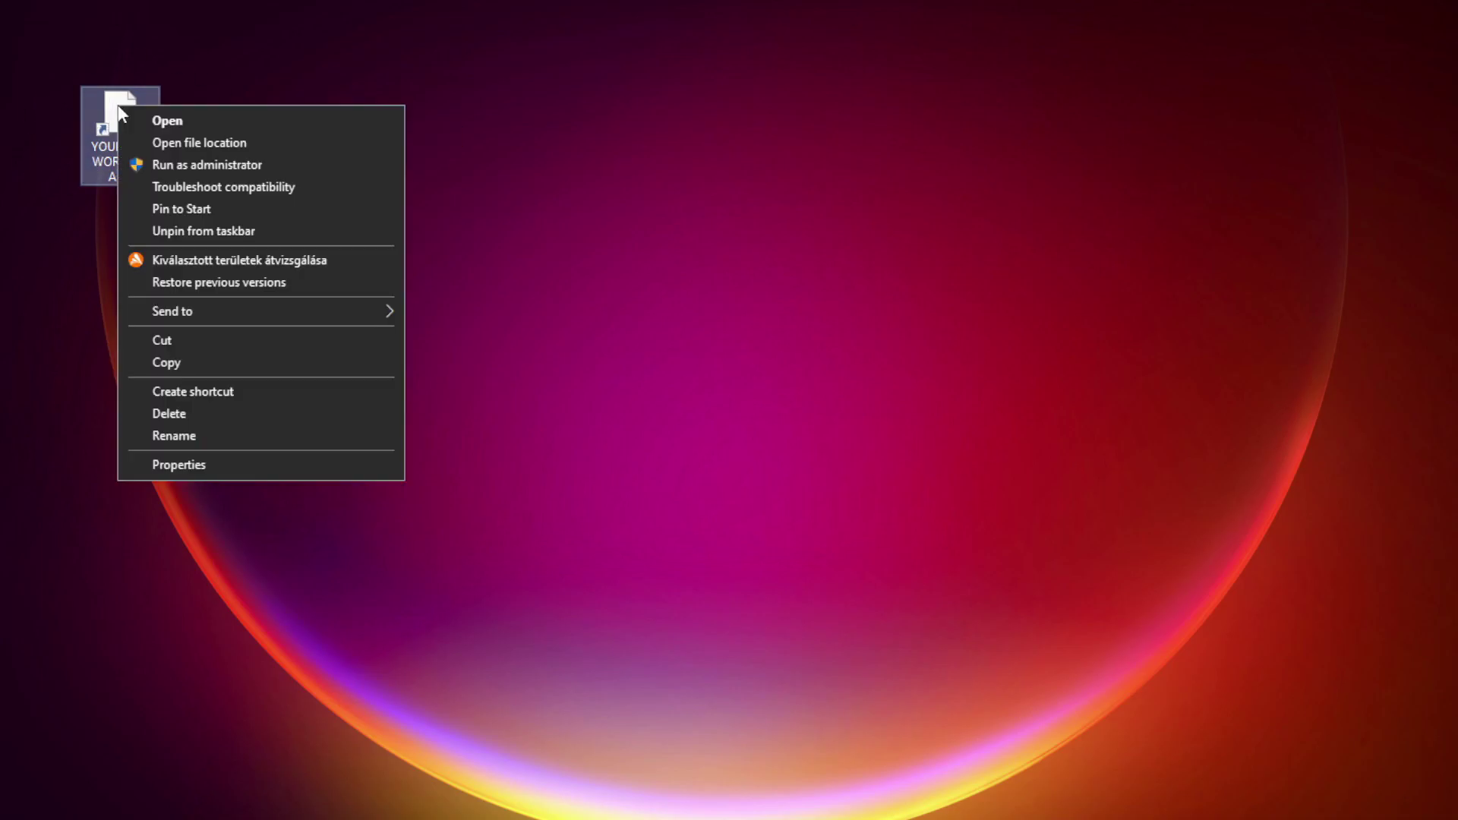
left_click(292, 463)
left_click_drag(319, 124, 722, 155)
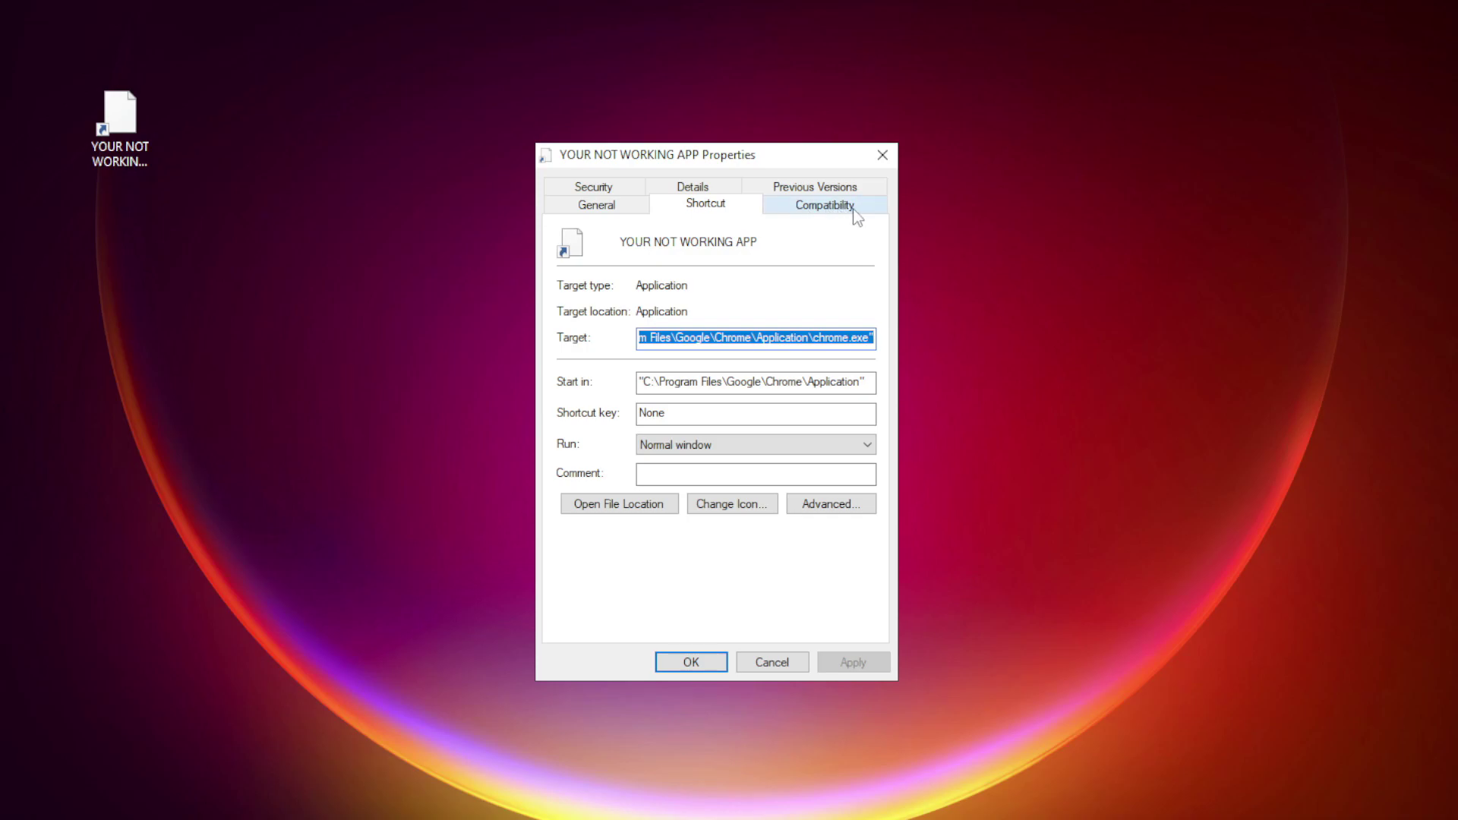
left_click(825, 205)
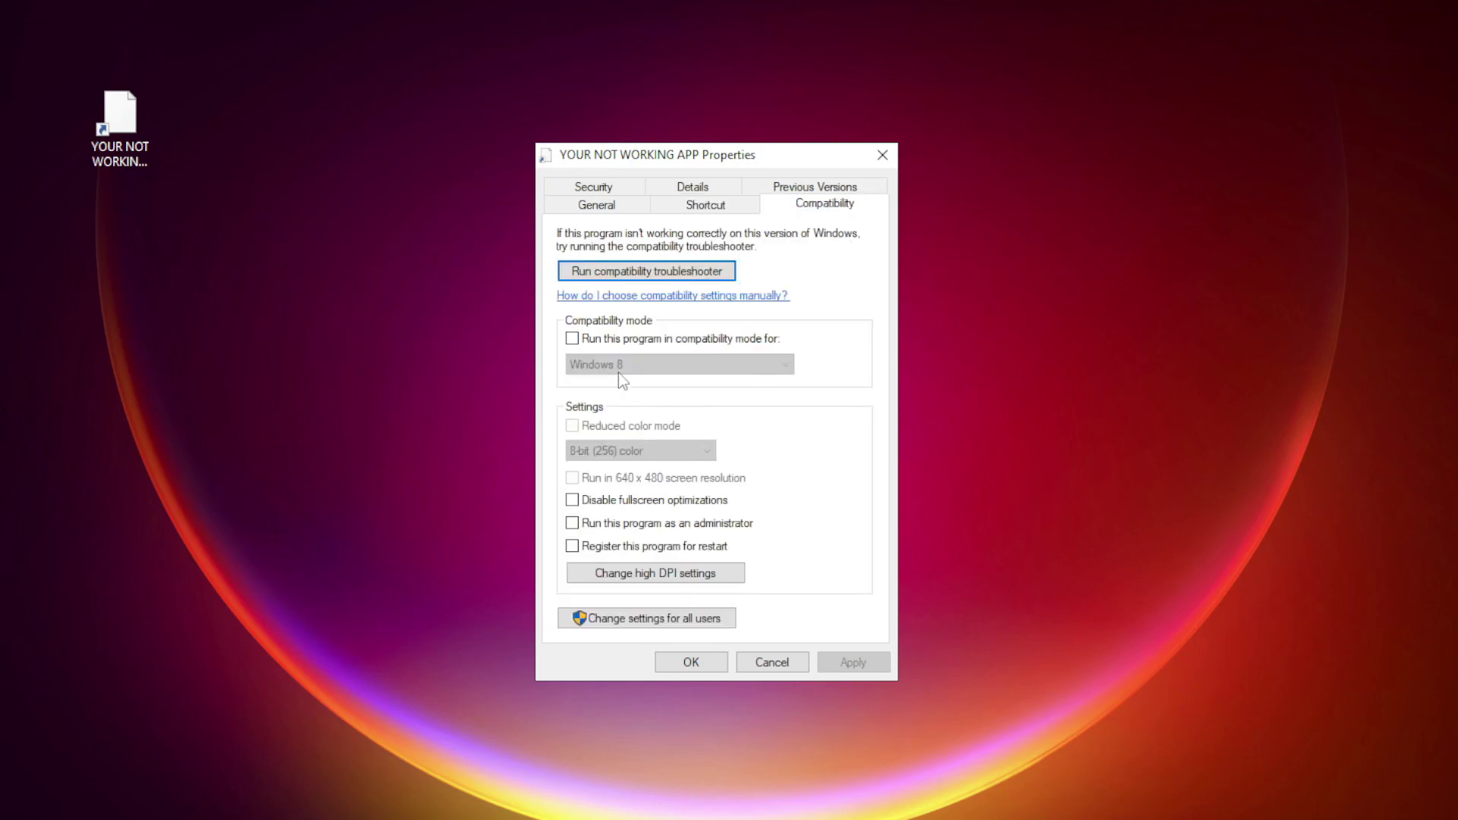
left_click(593, 339)
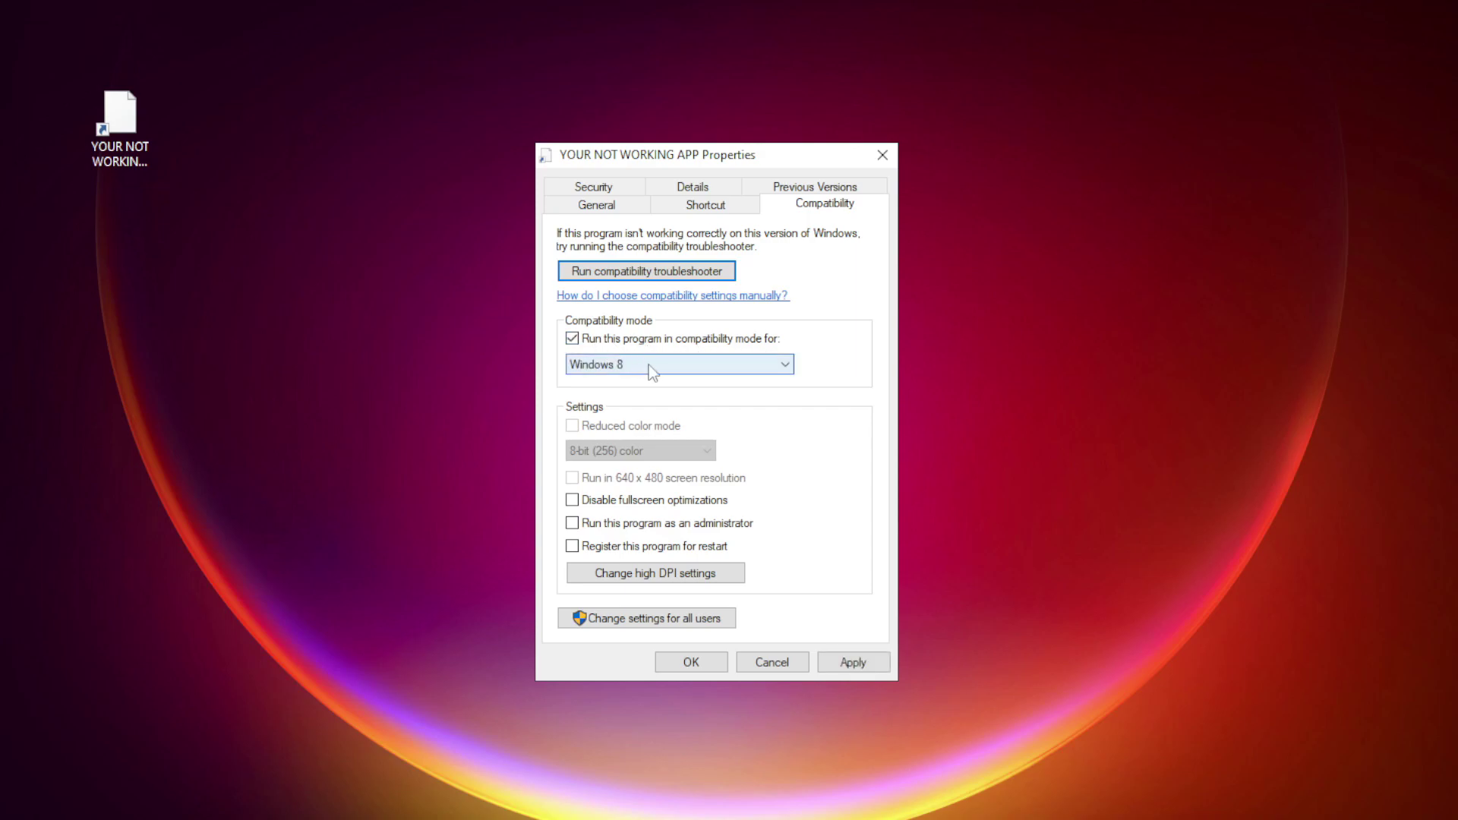
left_click(651, 366)
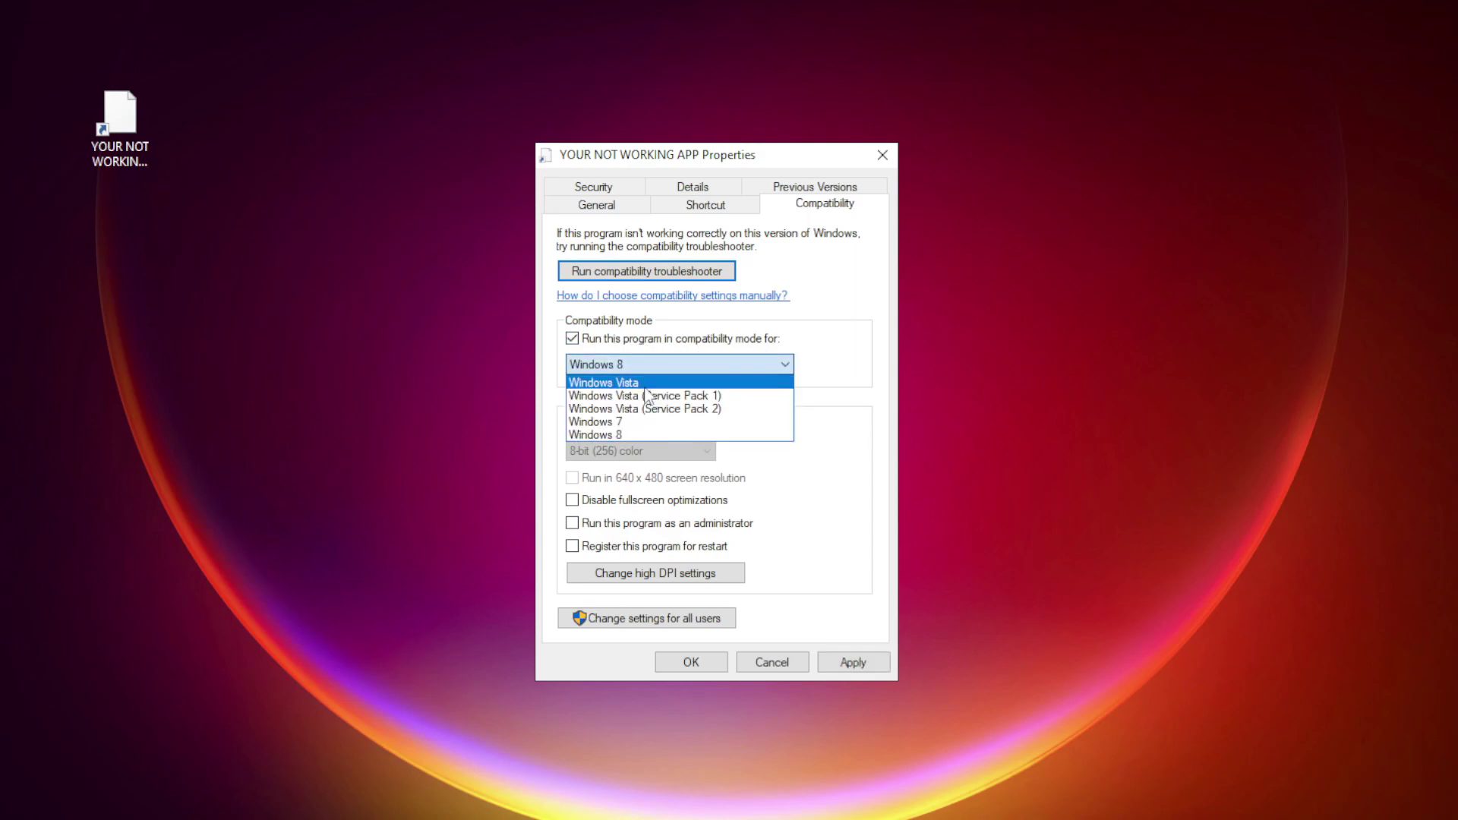
left_click(638, 433)
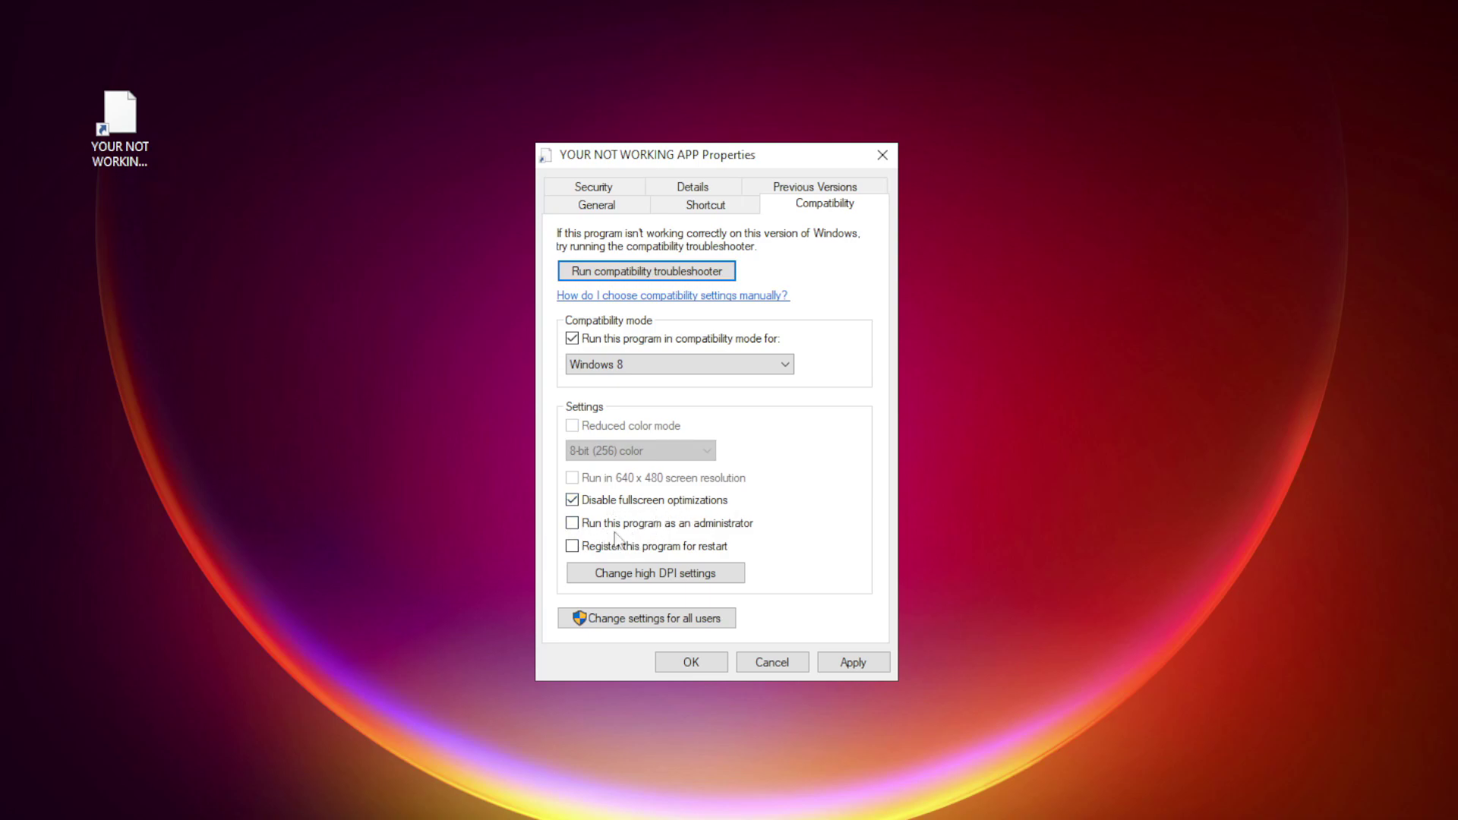
left_click(591, 522)
left_click(853, 663)
left_click(691, 663)
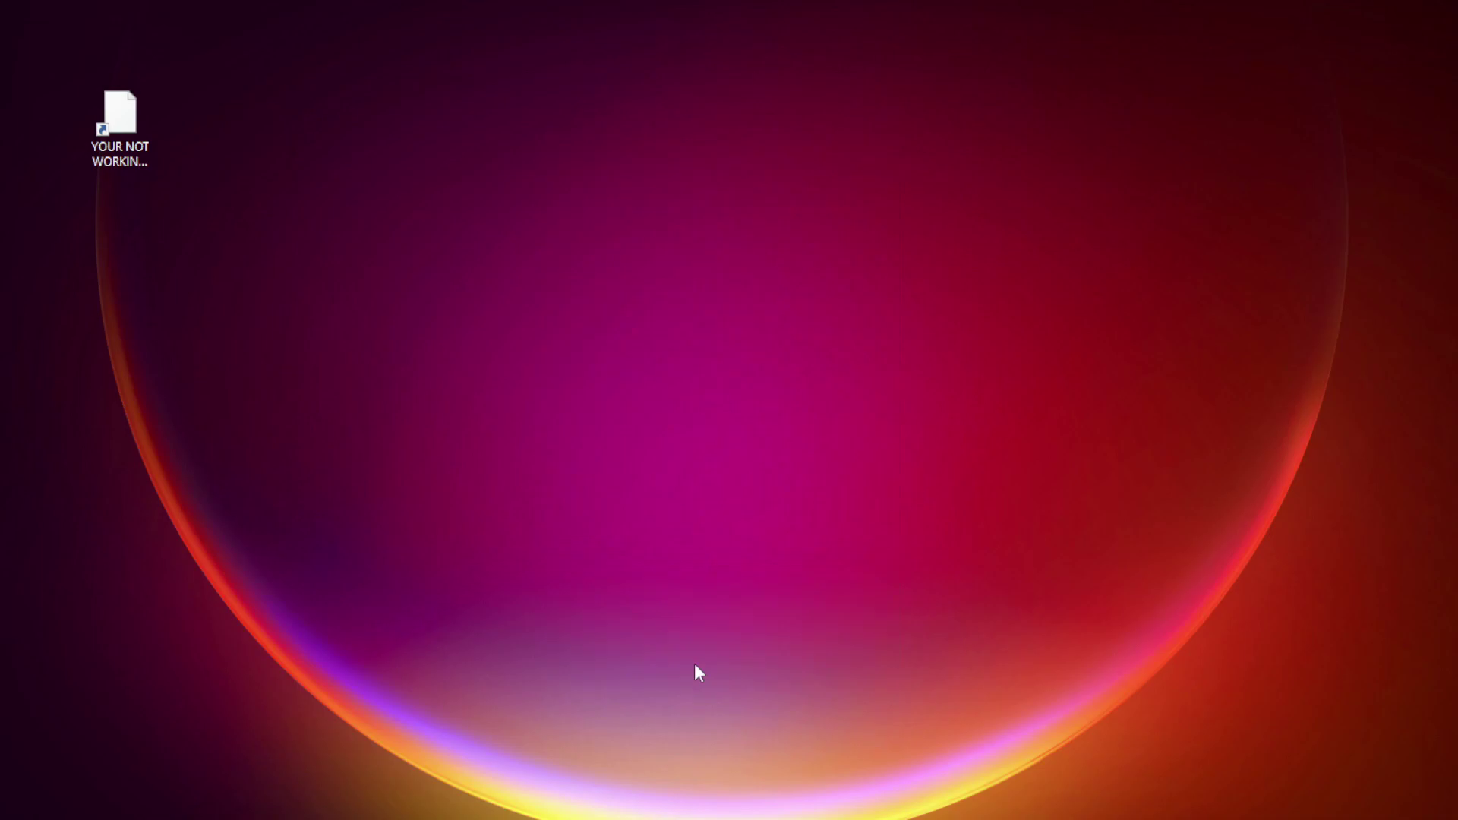
Launch the app to test it, then open Task Manager's startup apps list.
double_click(111, 131)
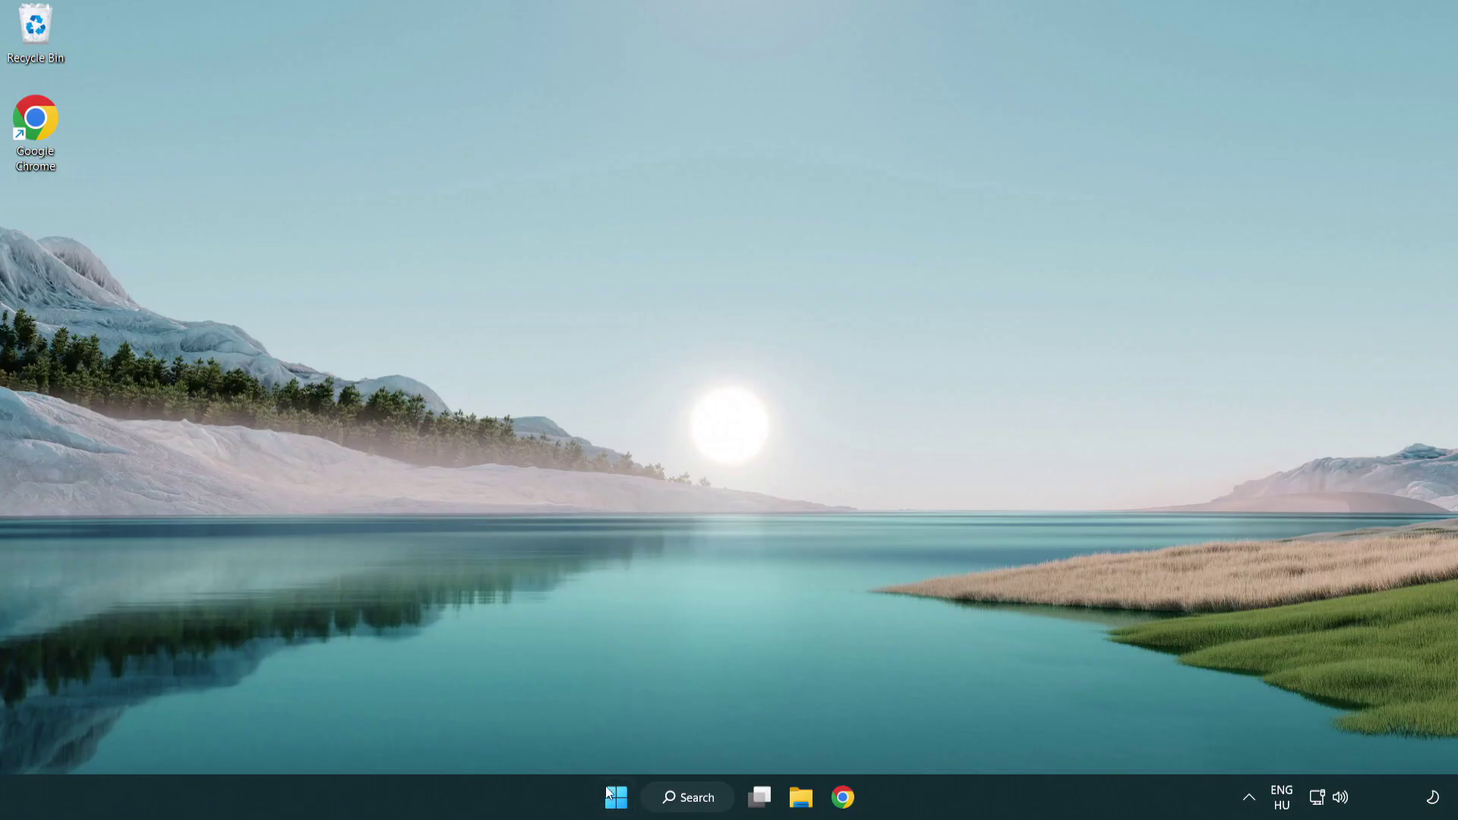
right_click(616, 804)
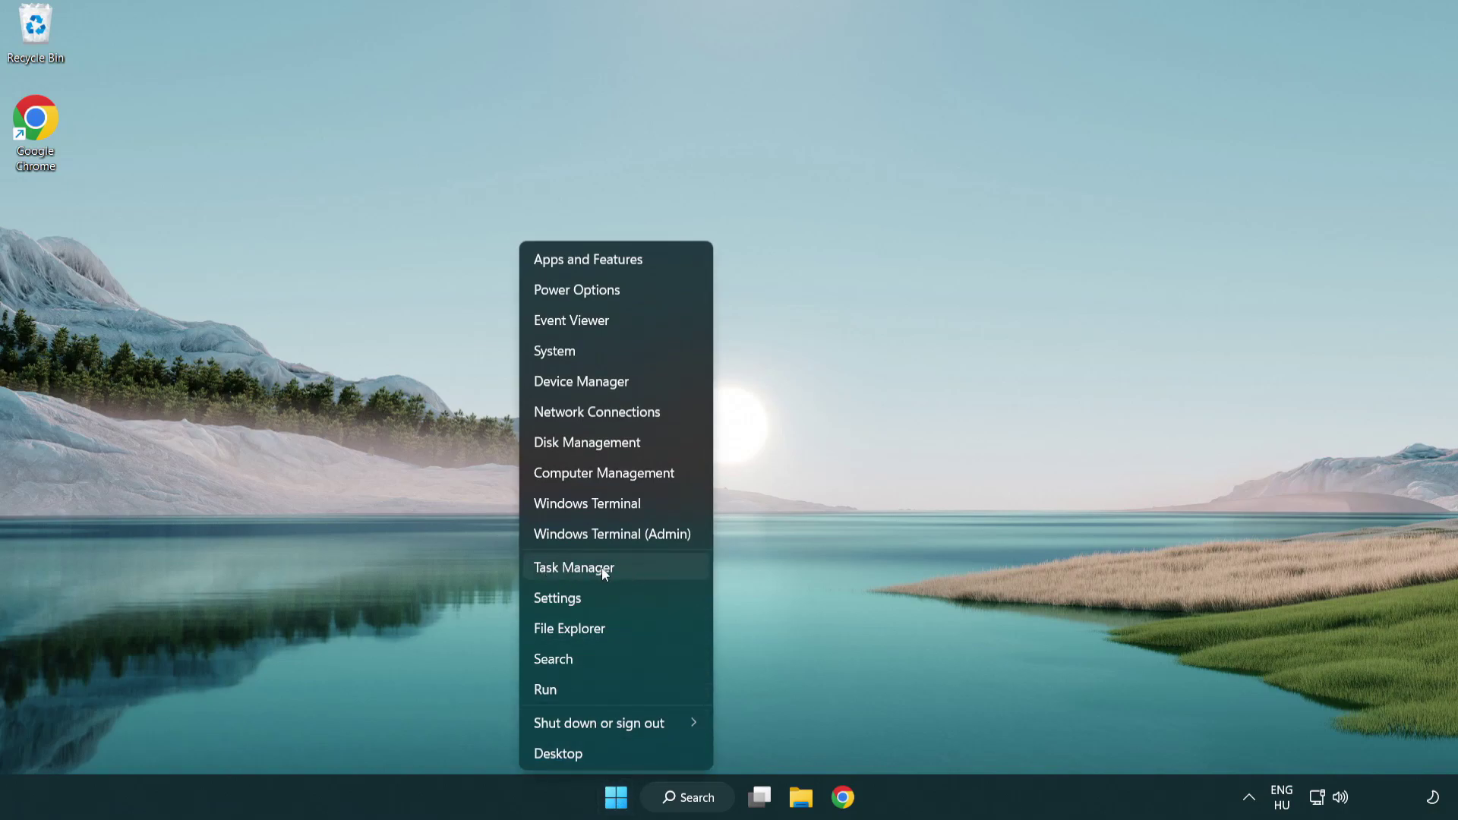
left_click(644, 575)
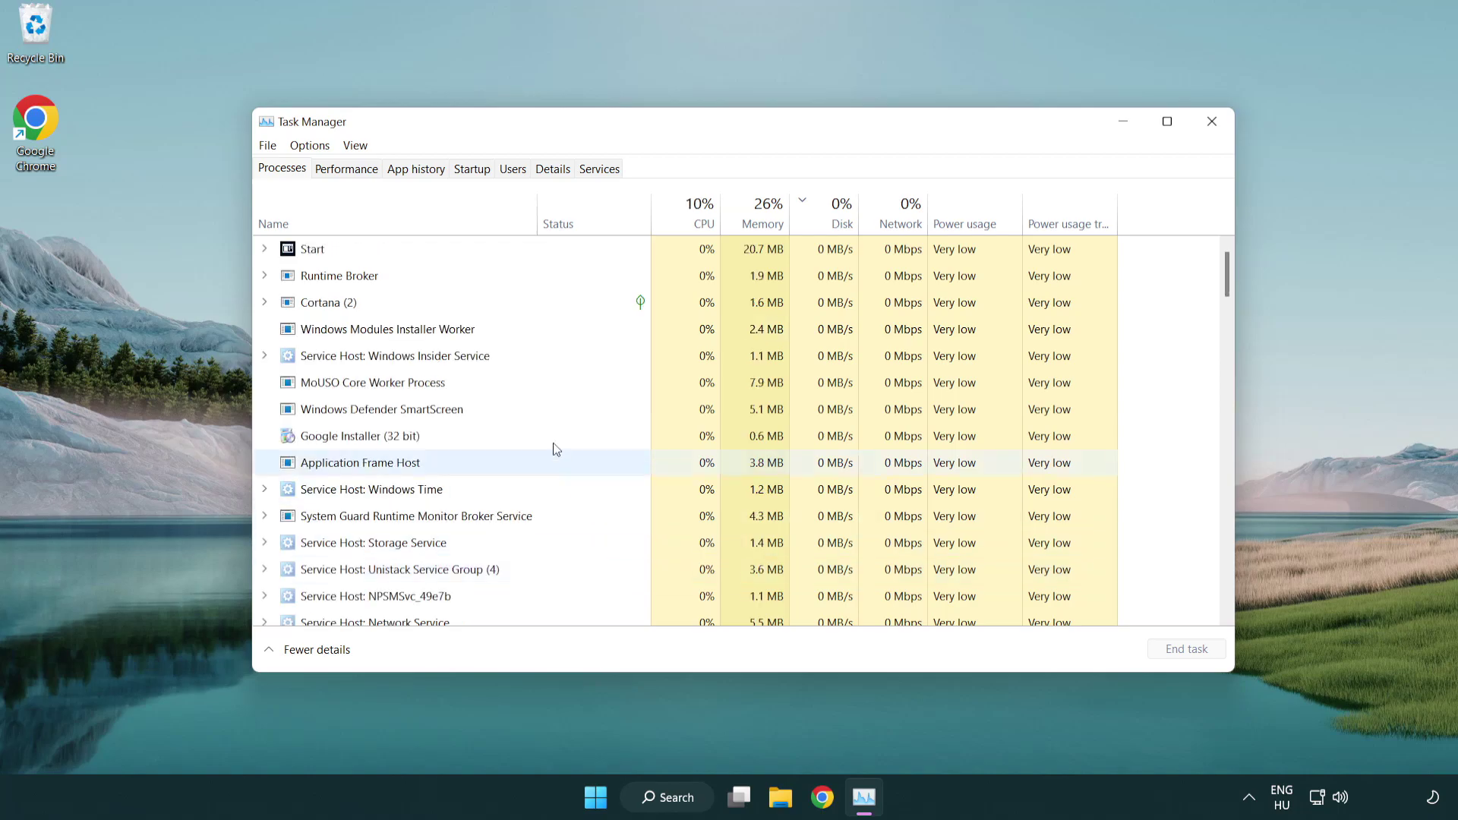
left_click(473, 170)
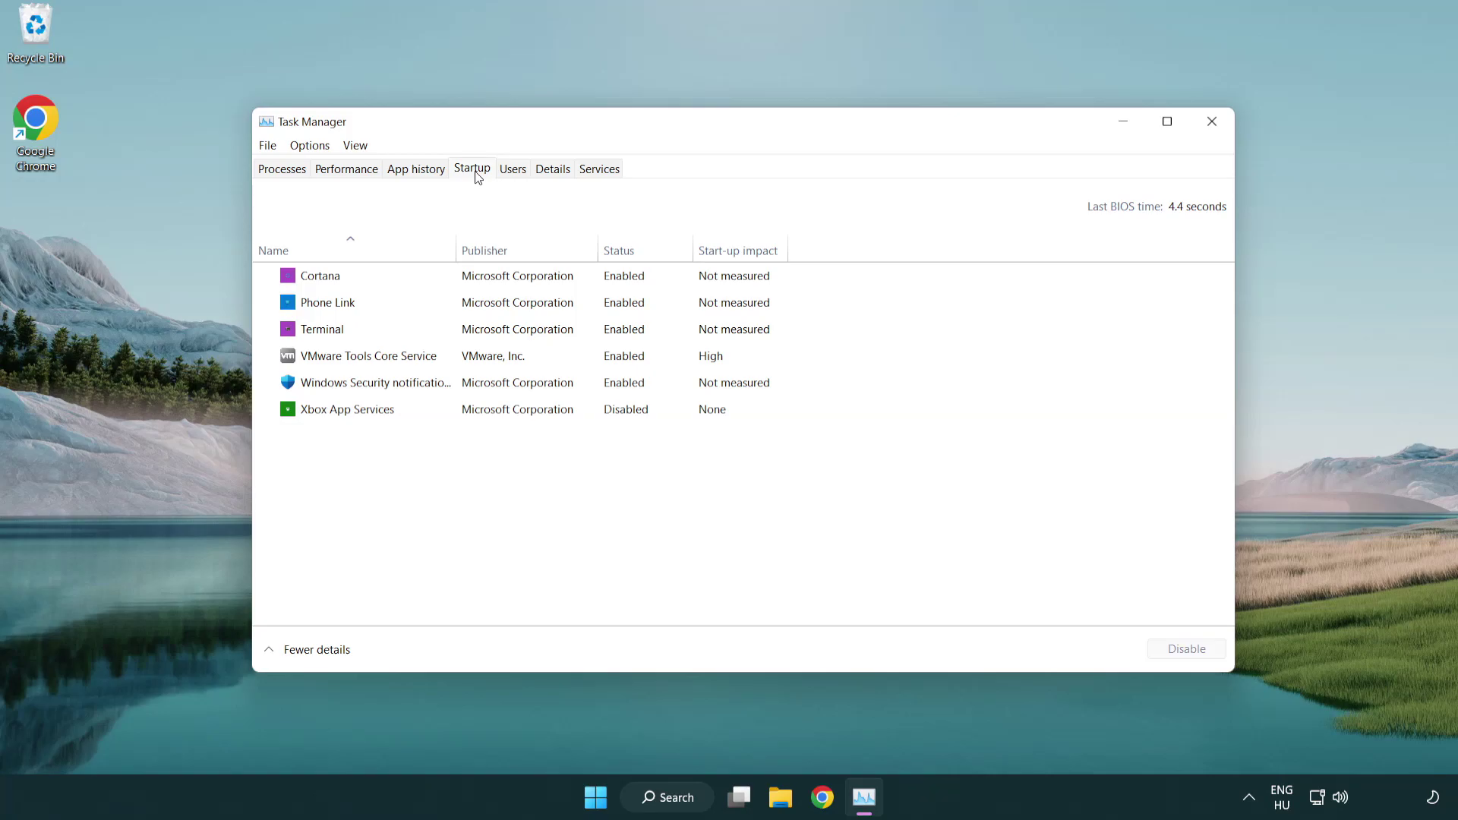
Disable Terminal, Phone Link, Cortana and Windows Security notification at startup, then close Task Manager.
left_click(477, 331)
left_click(1185, 648)
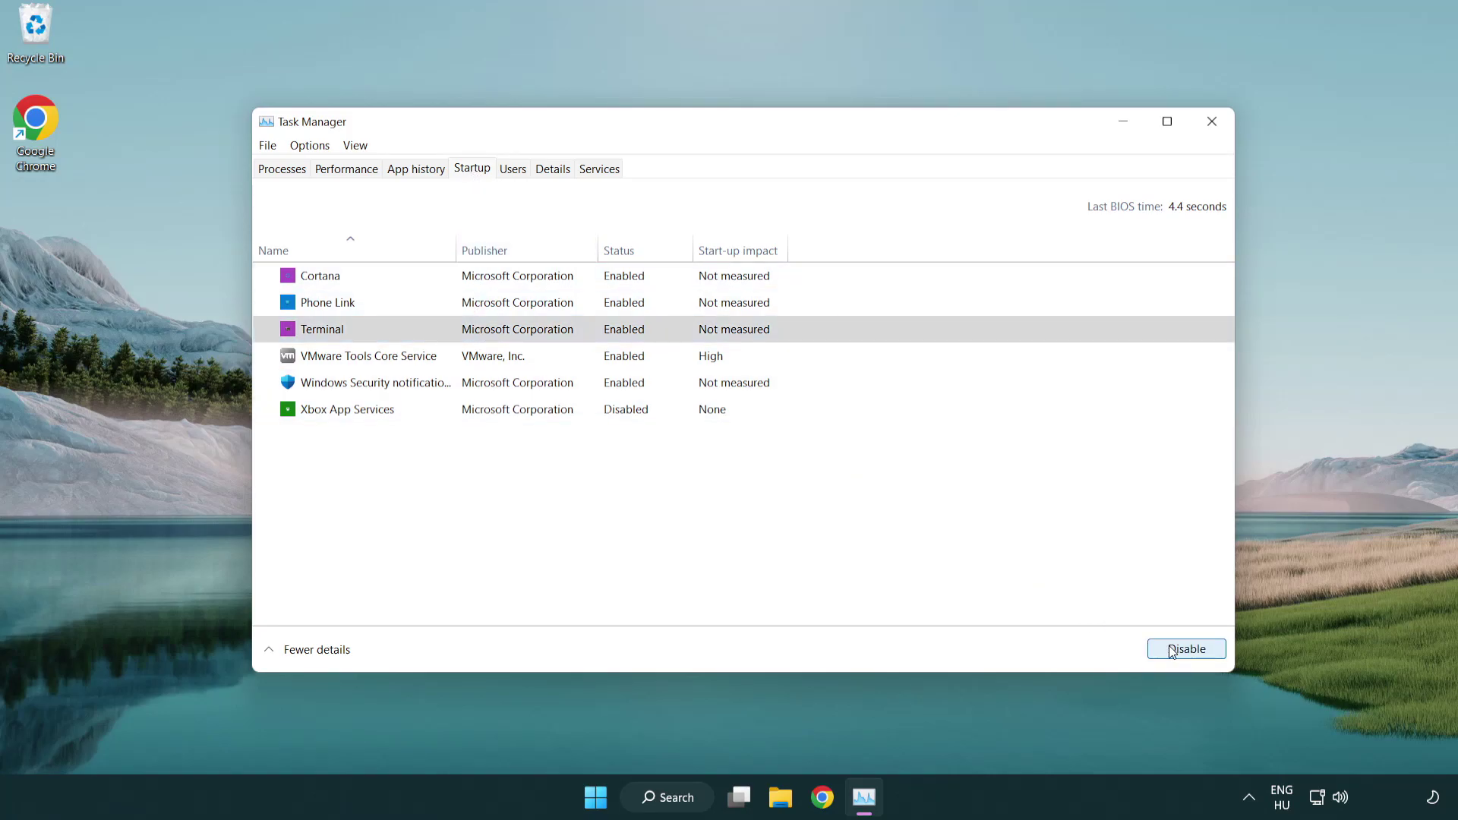
left_click(612, 310)
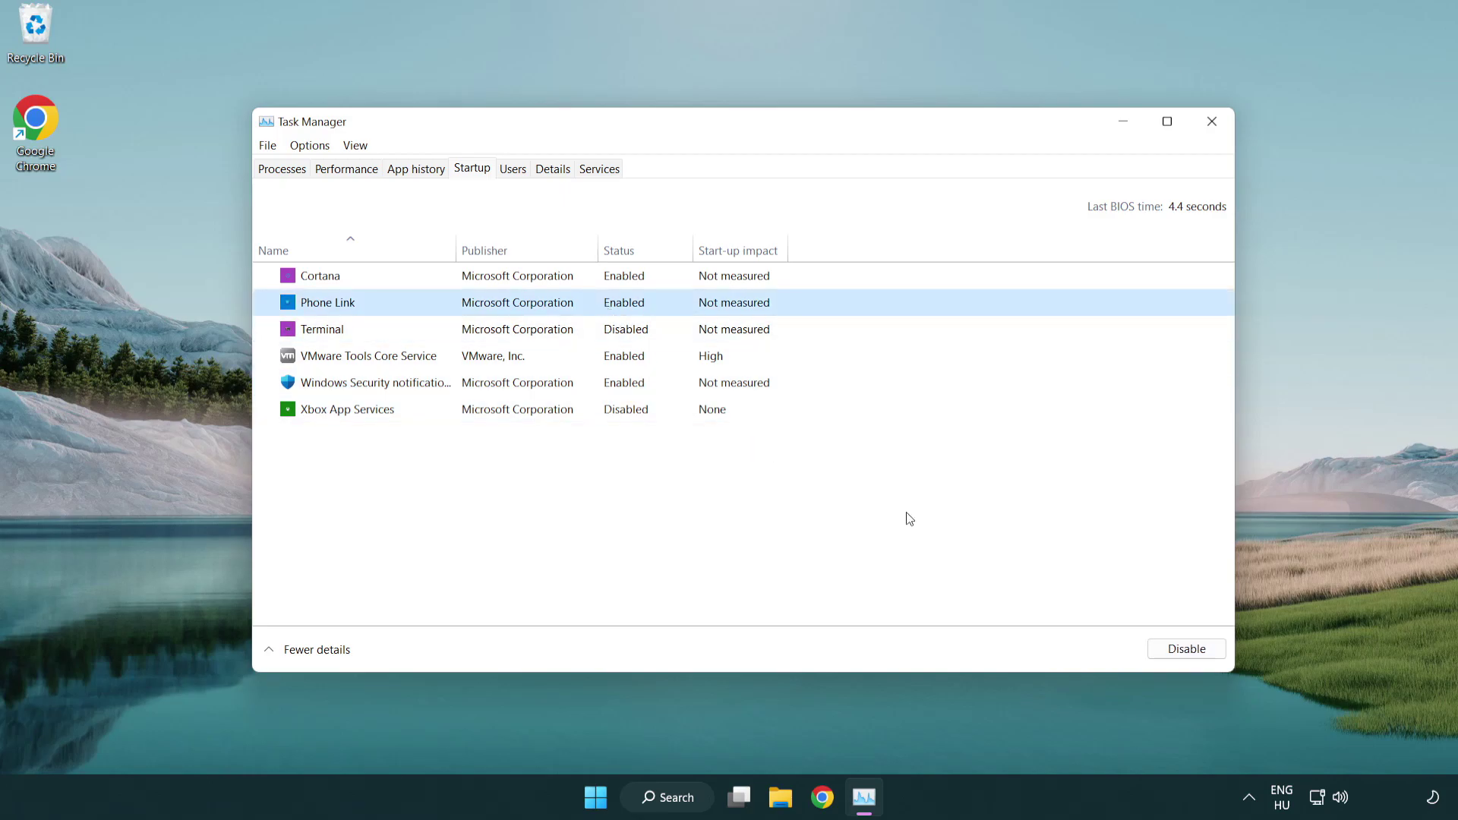
left_click(1184, 652)
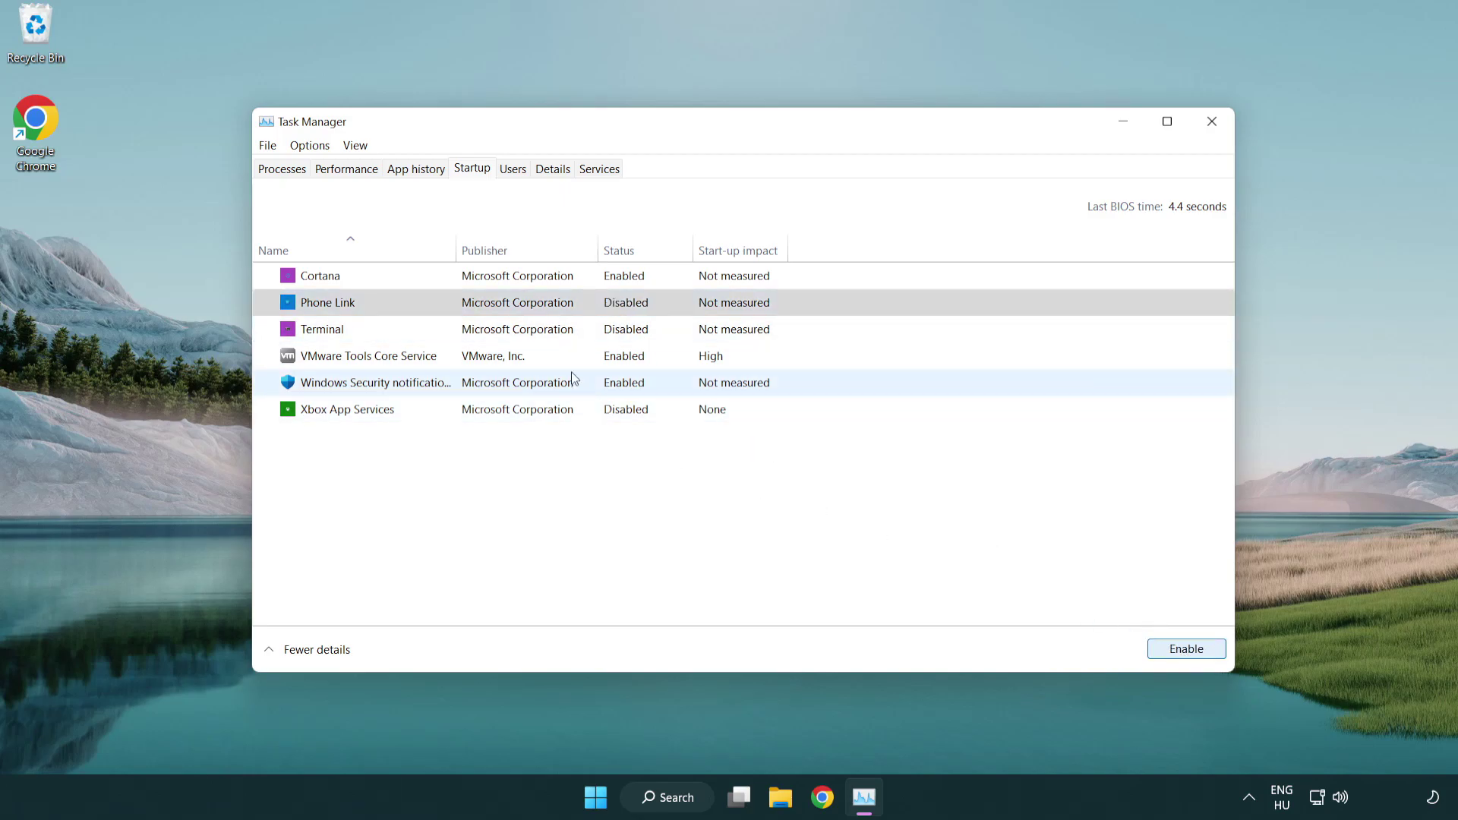
left_click(521, 284)
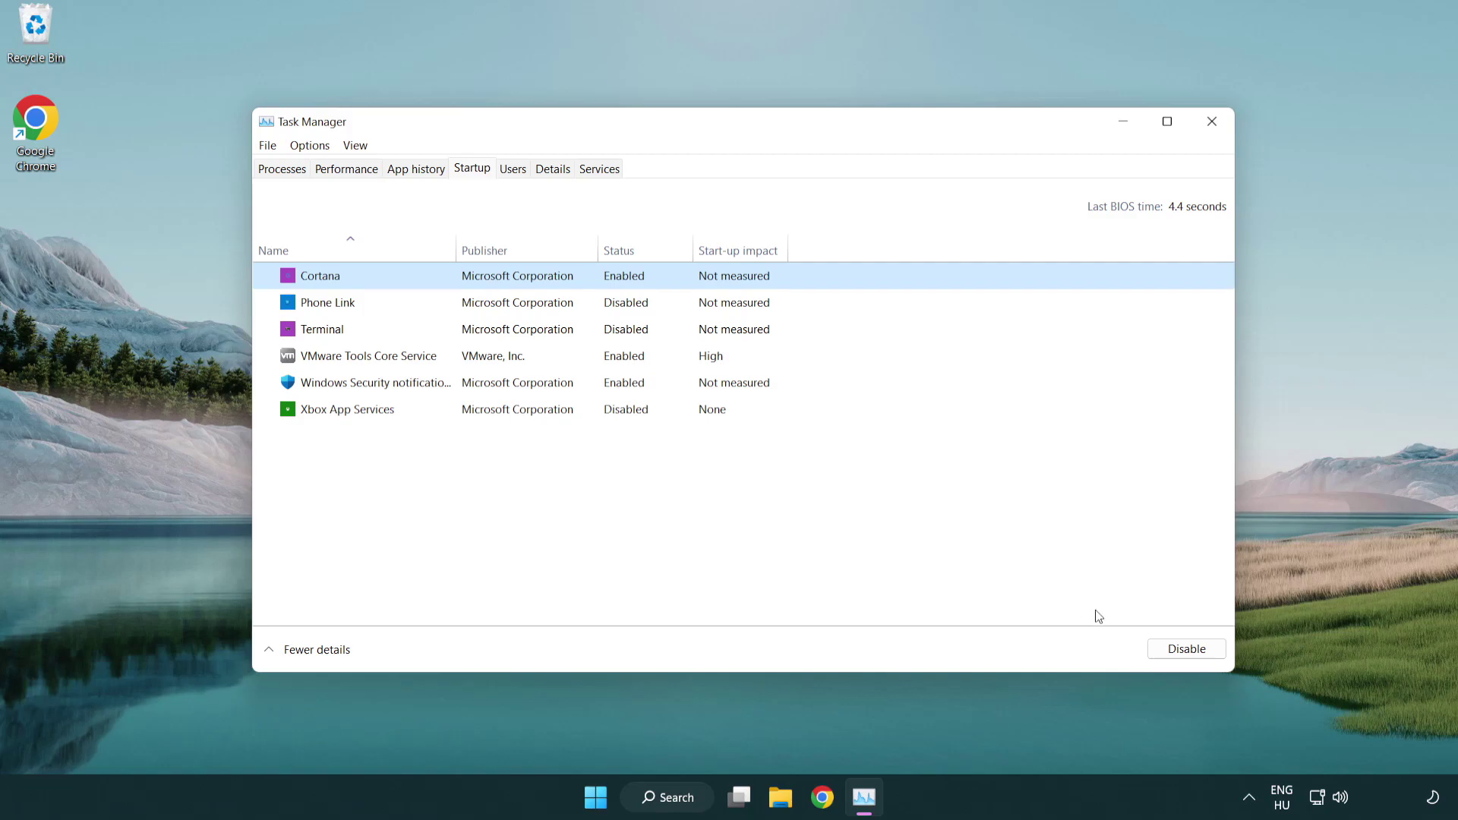
left_click(1182, 651)
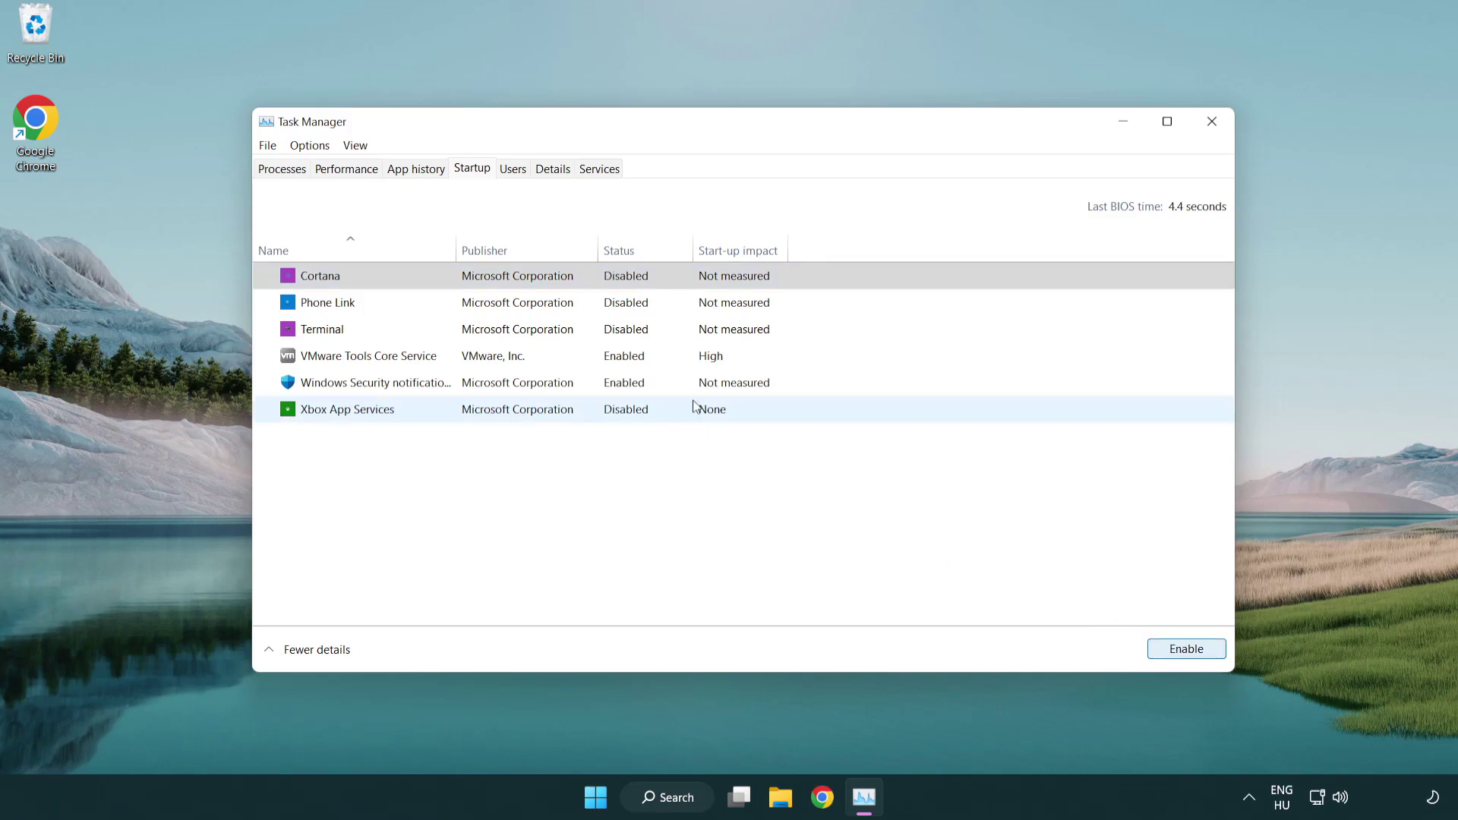
left_click(691, 383)
left_click(1179, 654)
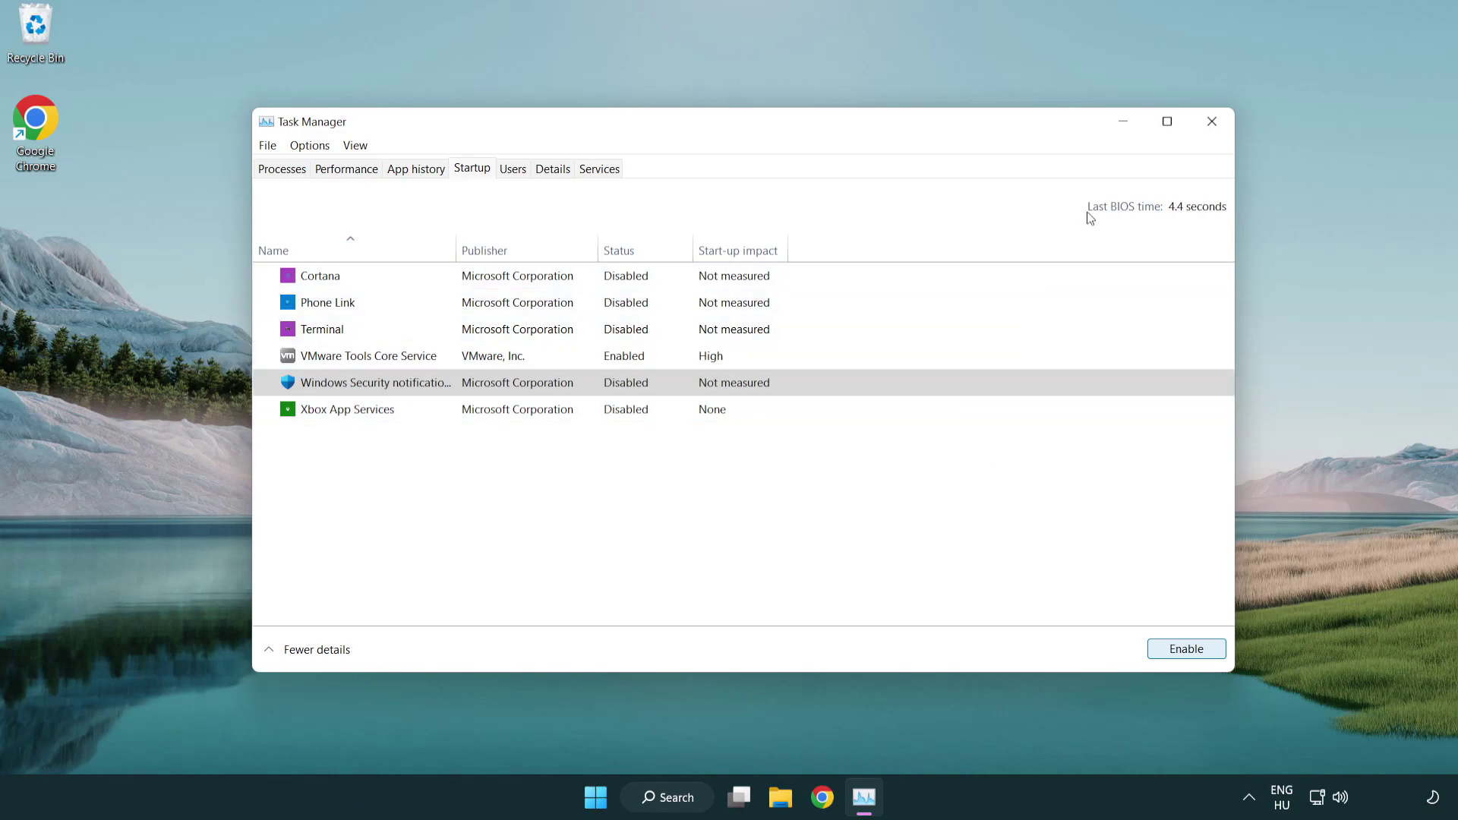
left_click(1212, 122)
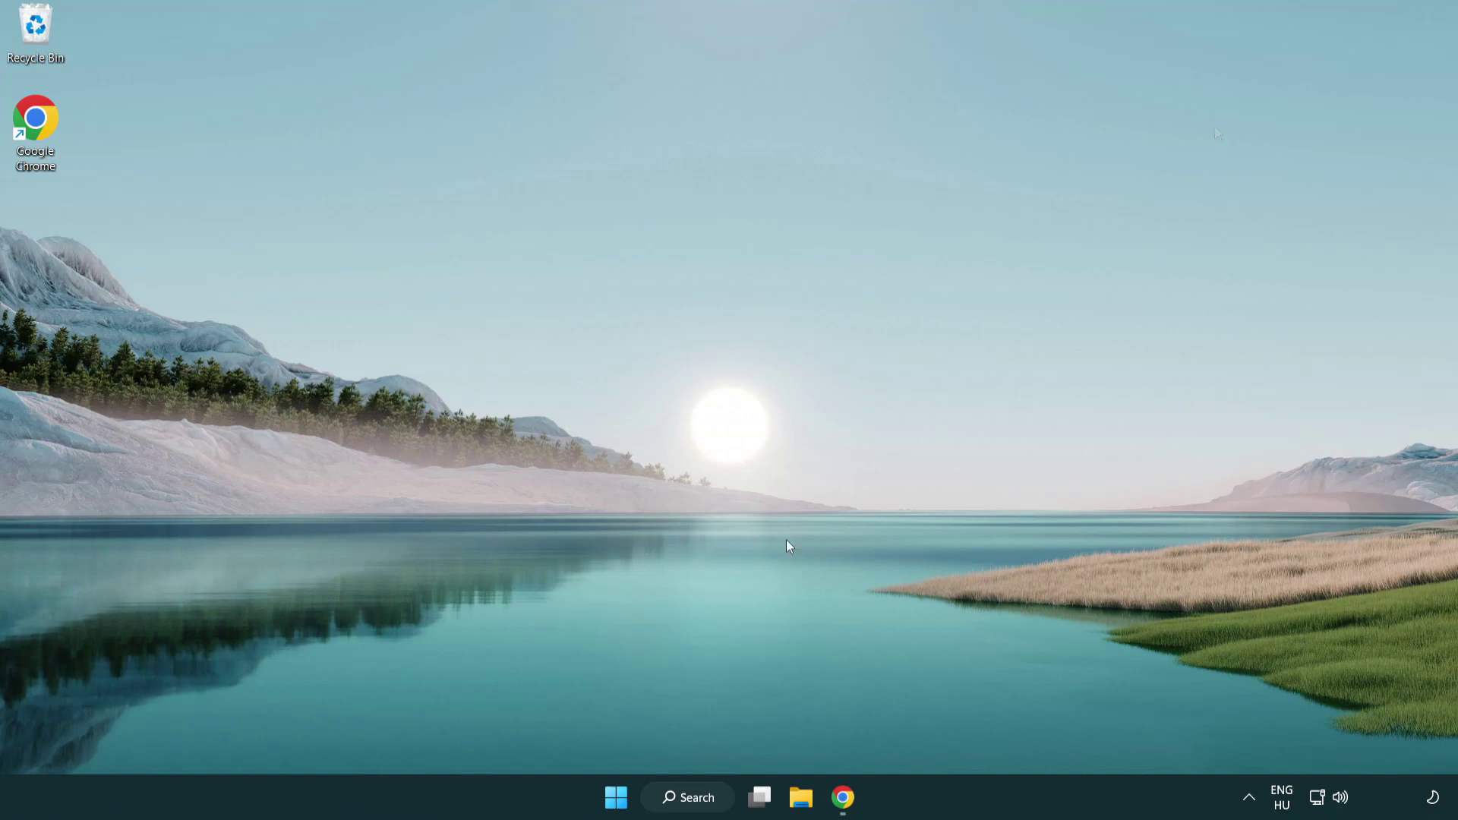
Download dxwebsetup.exe, the DirectX End-User Runtime Web Installer, from the Chrome page.
left_click(843, 798)
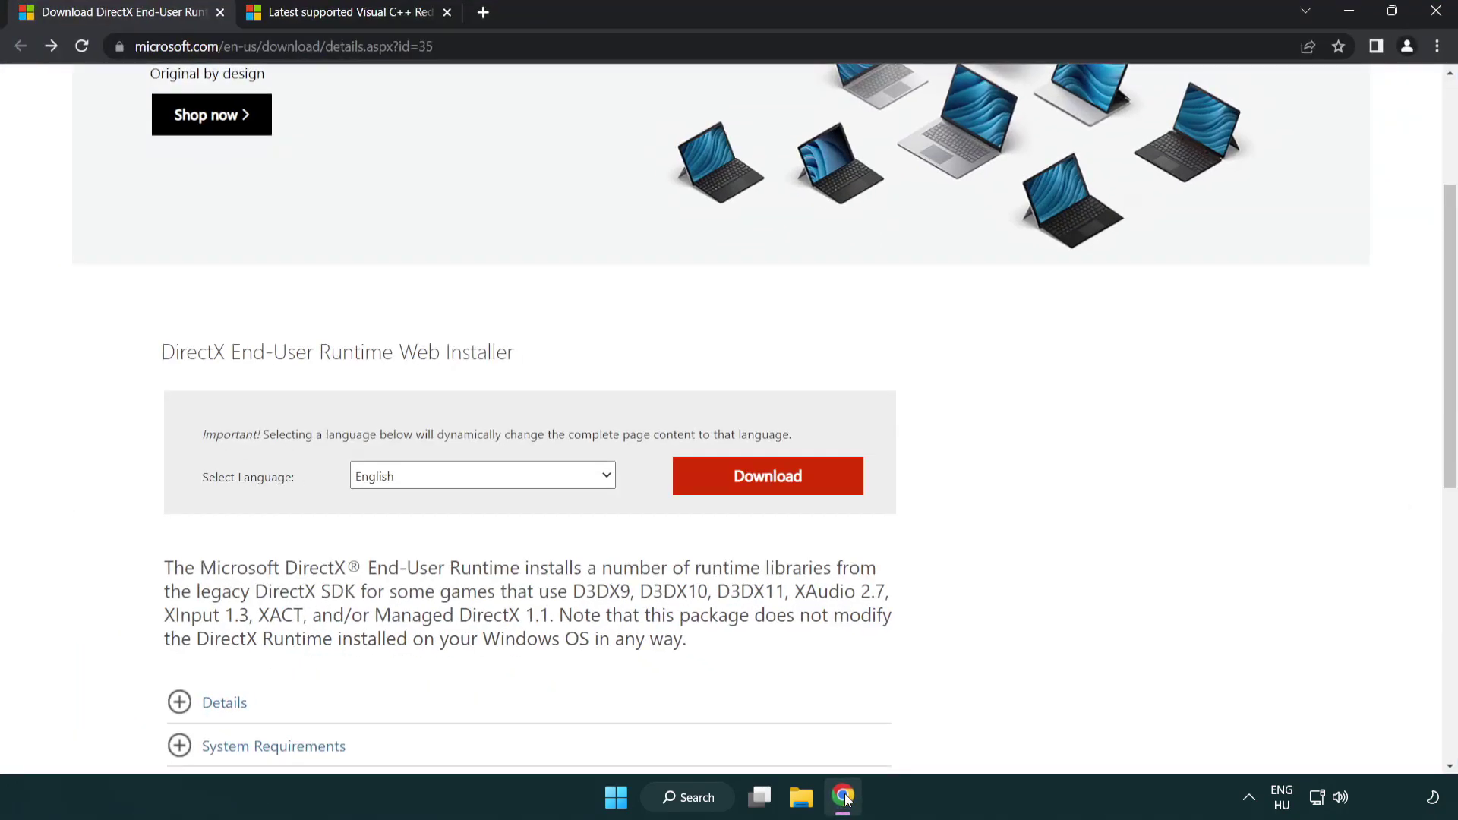
scroll(607, 656, "up", 3)
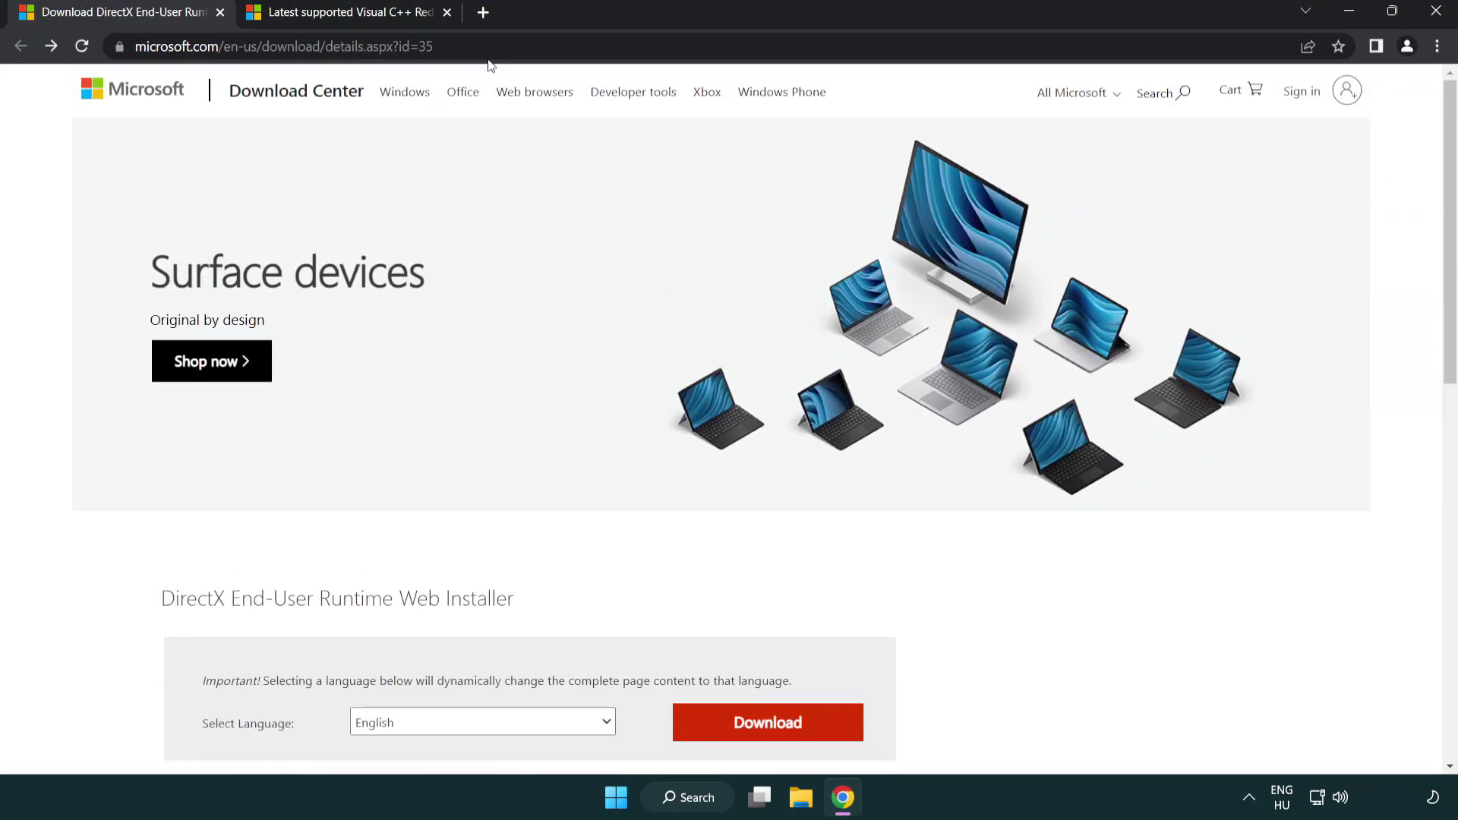
left_click_drag(297, 47, 437, 46)
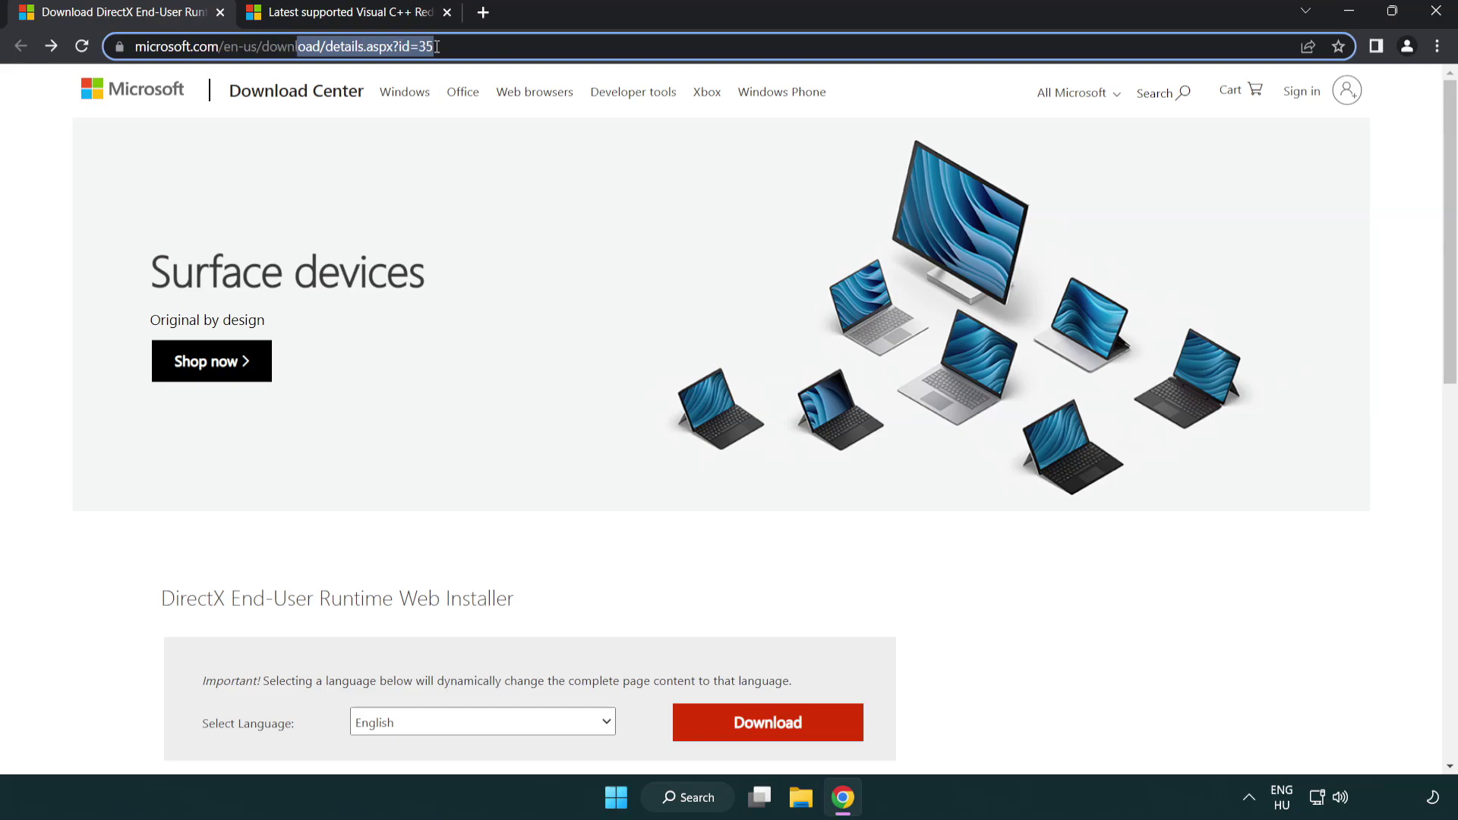
left_click(1386, 328)
left_click_drag(1448, 330, 1446, 423)
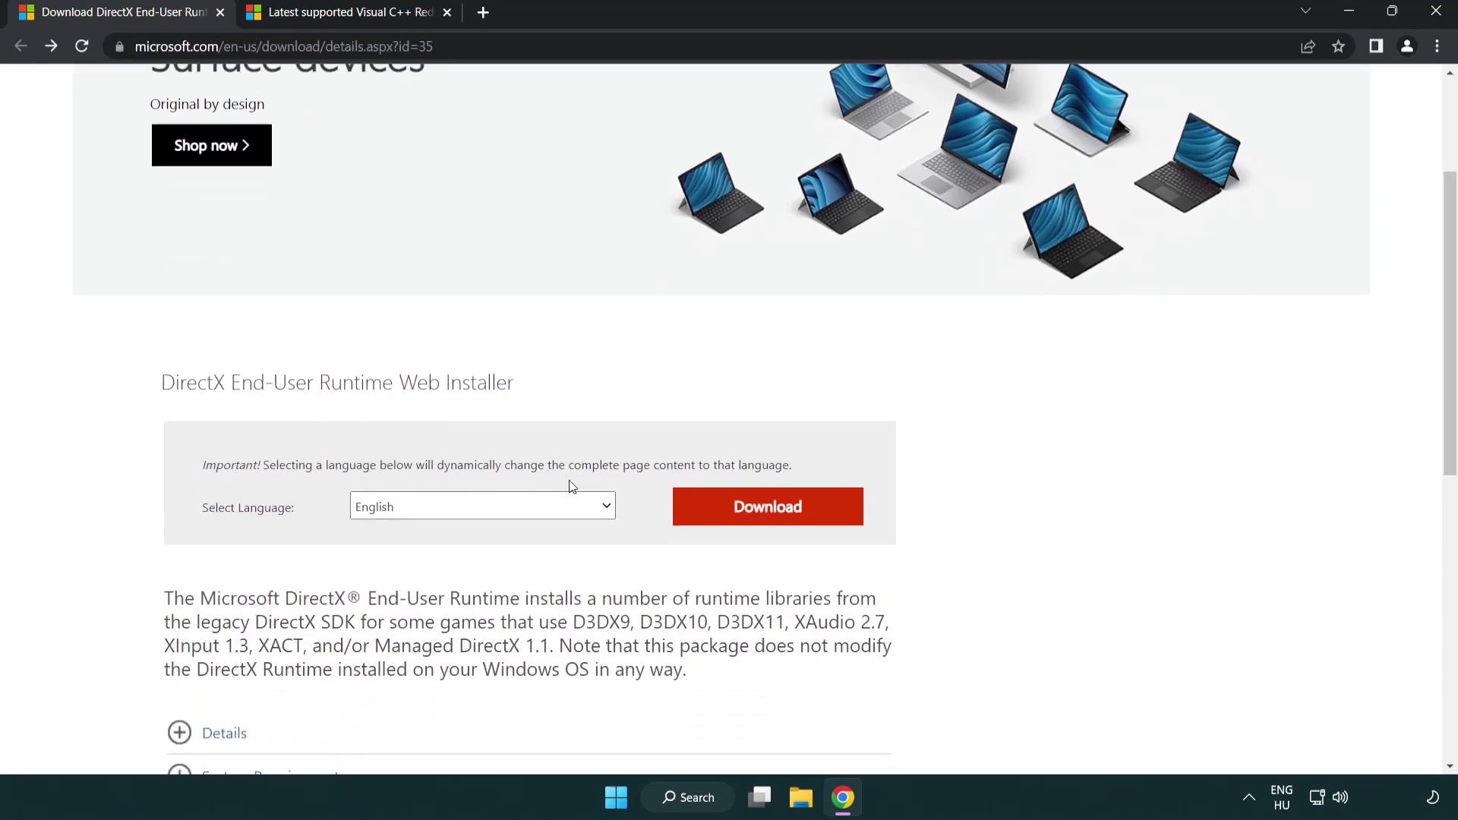
left_click(774, 521)
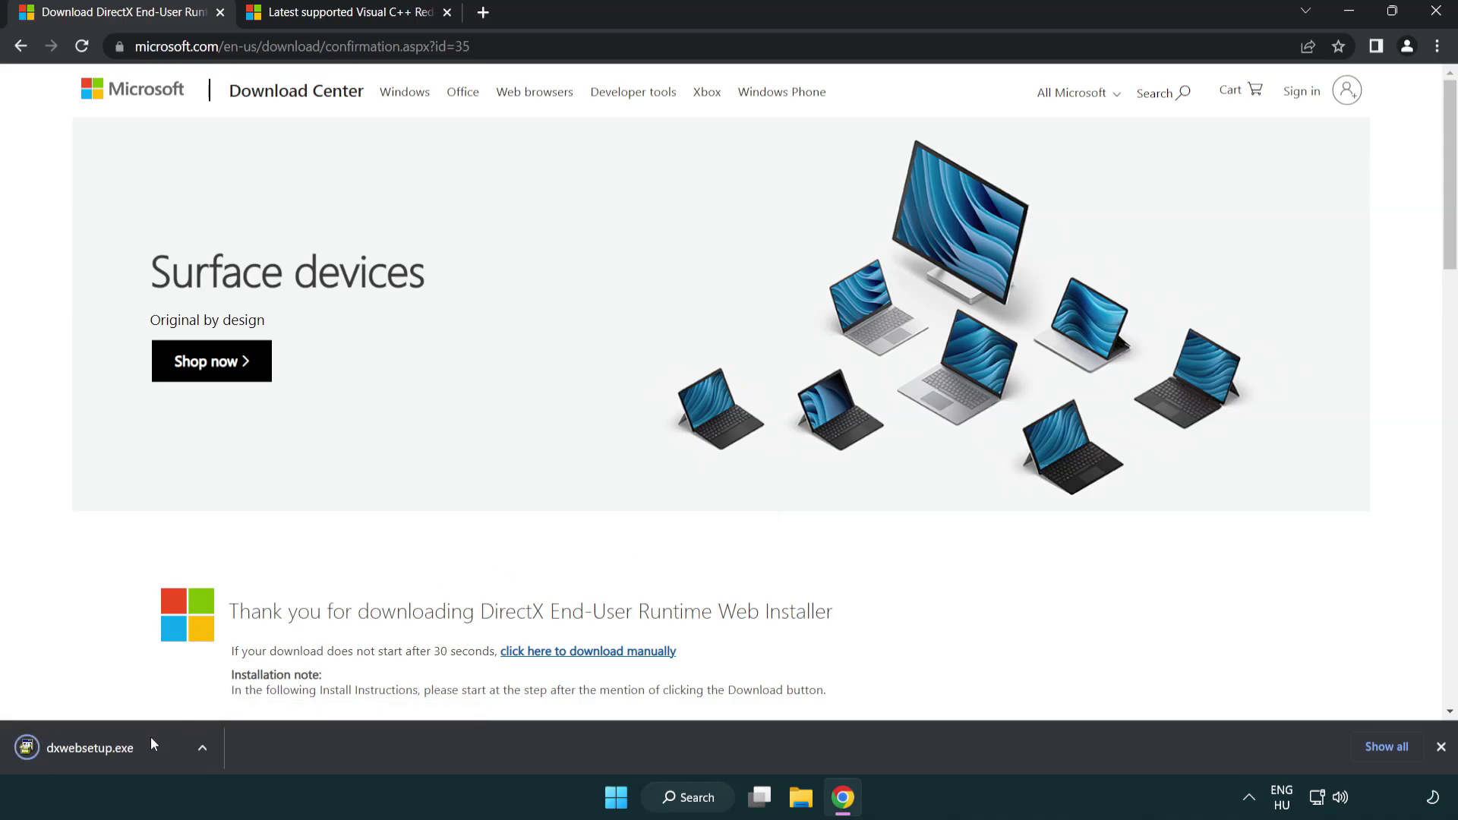
Run dxwebsetup.exe, accept the license, skip the Bing Bar, and finish DirectX Setup.
left_click(94, 750)
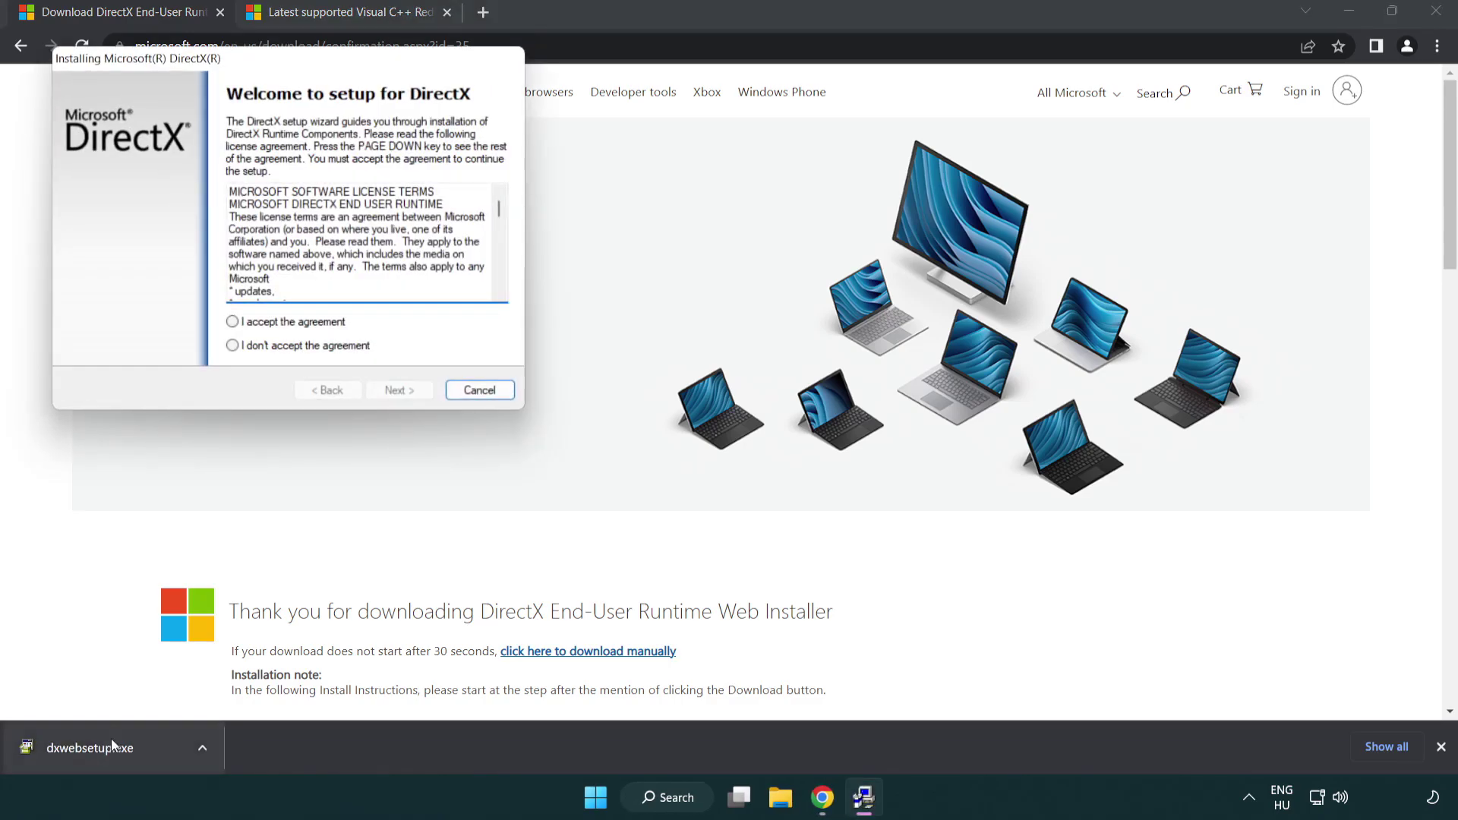
left_click_drag(221, 70, 640, 231)
left_click_drag(918, 370, 911, 475)
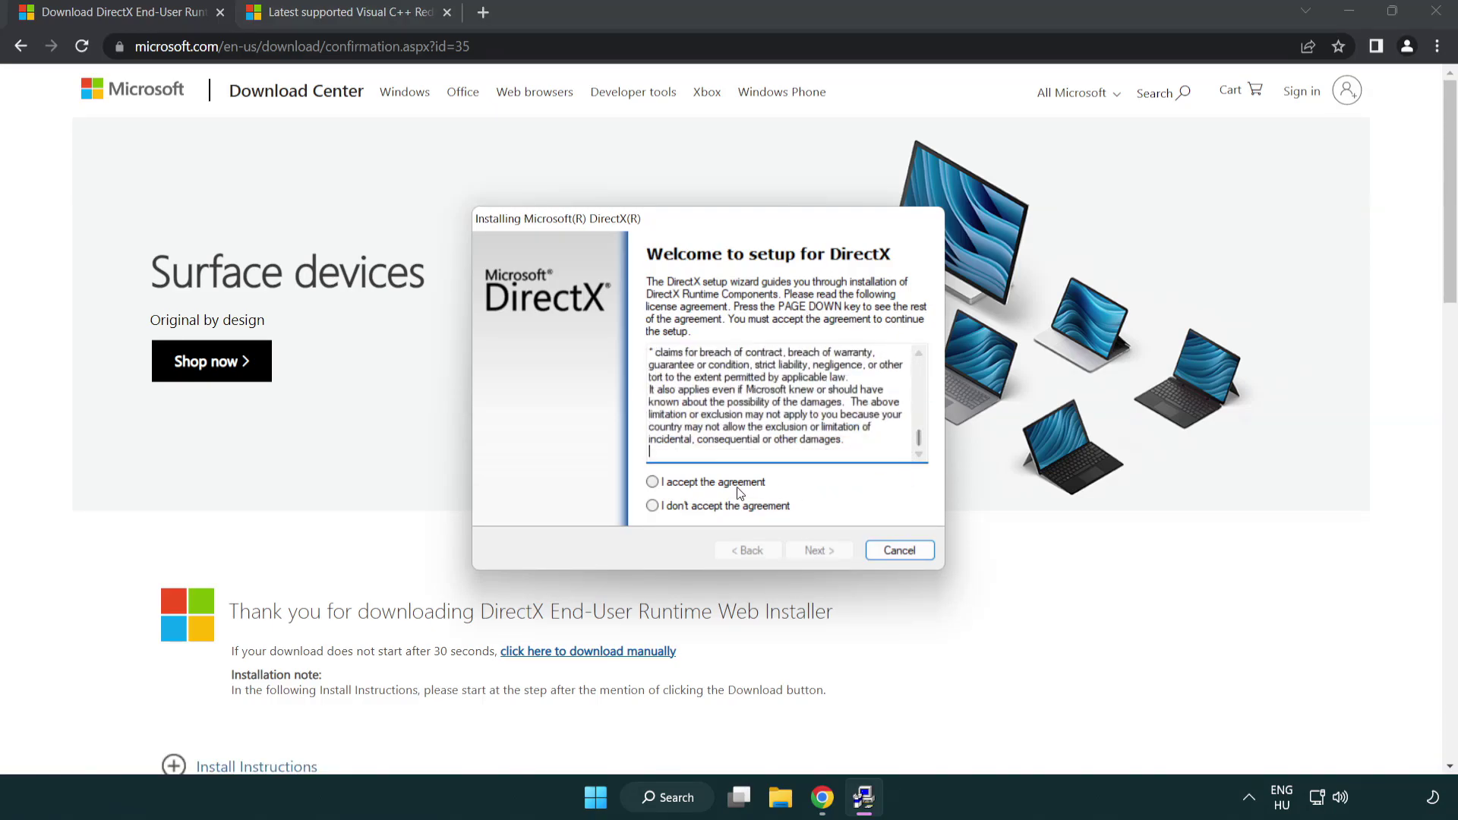
left_click(652, 484)
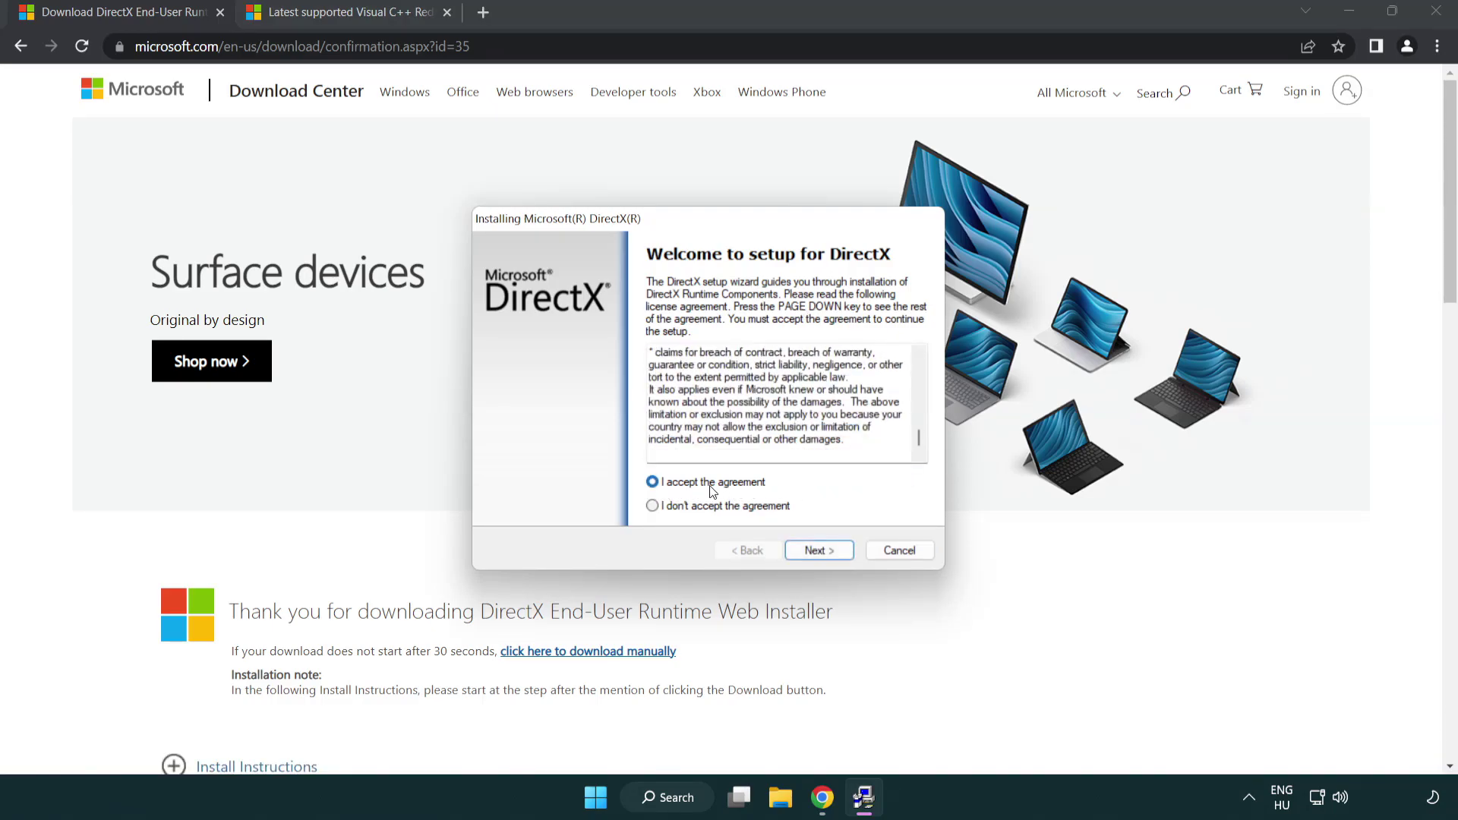
left_click(831, 552)
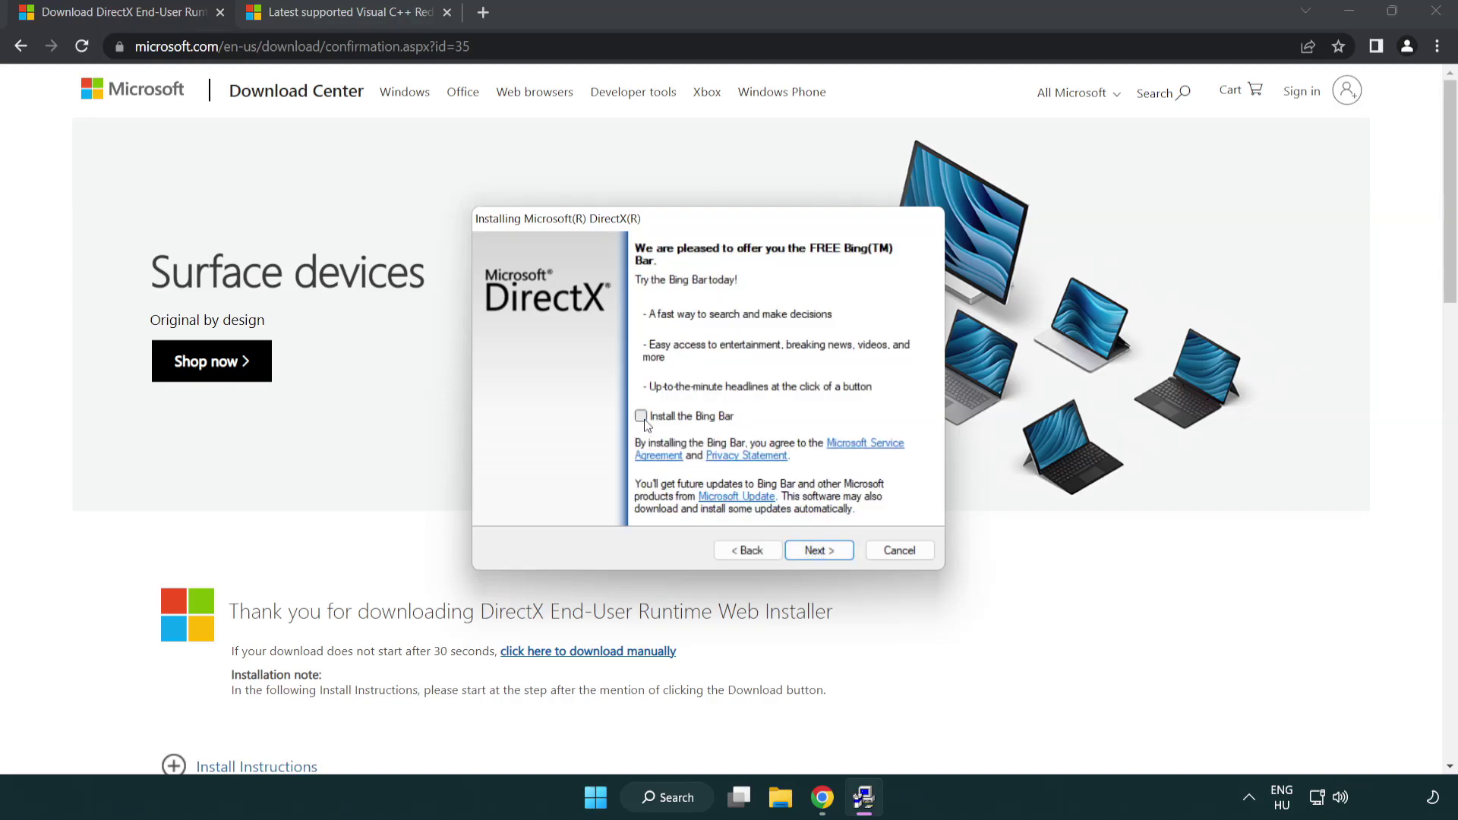
left_click(827, 554)
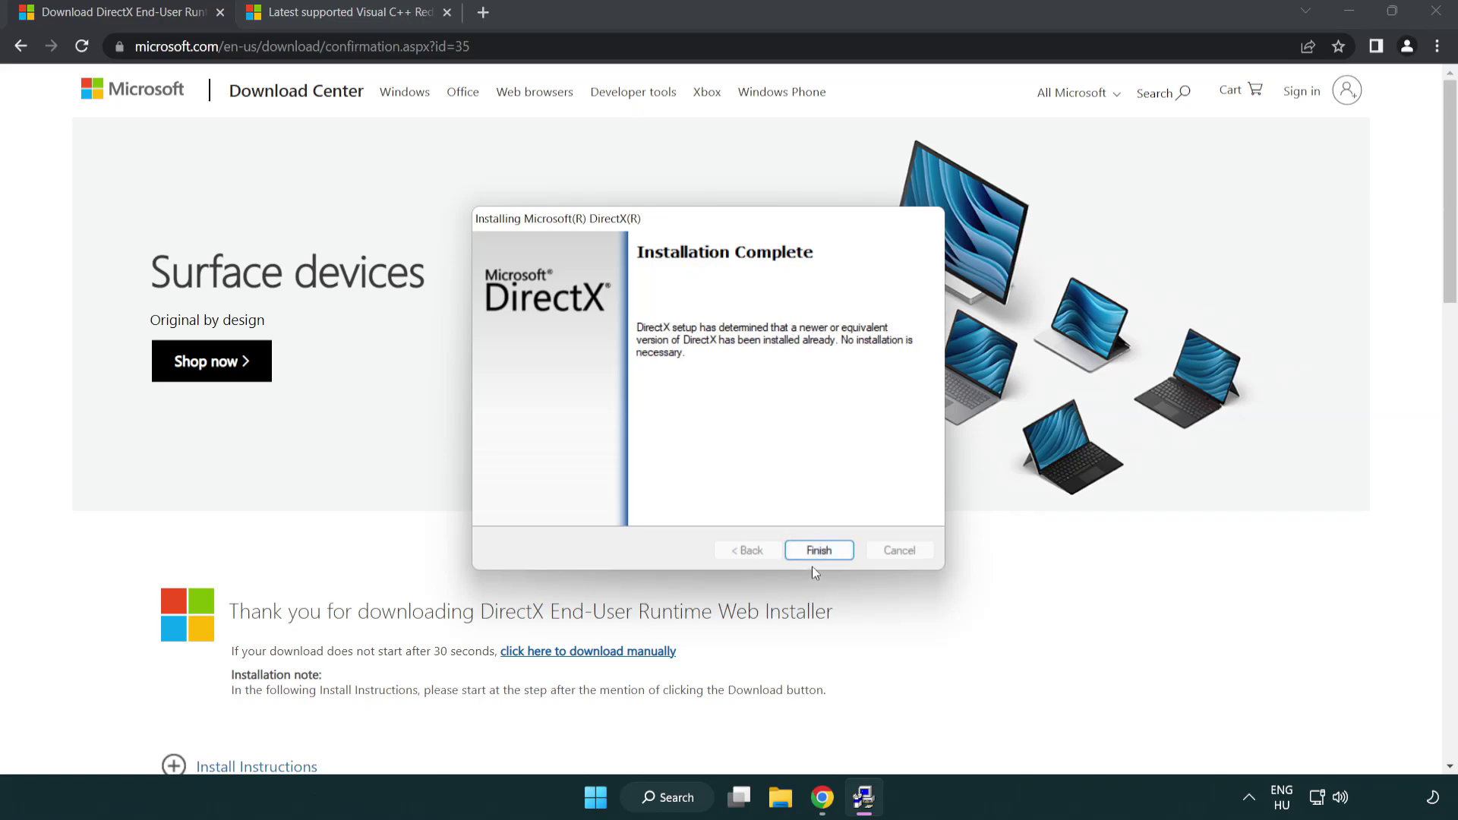
left_click(820, 550)
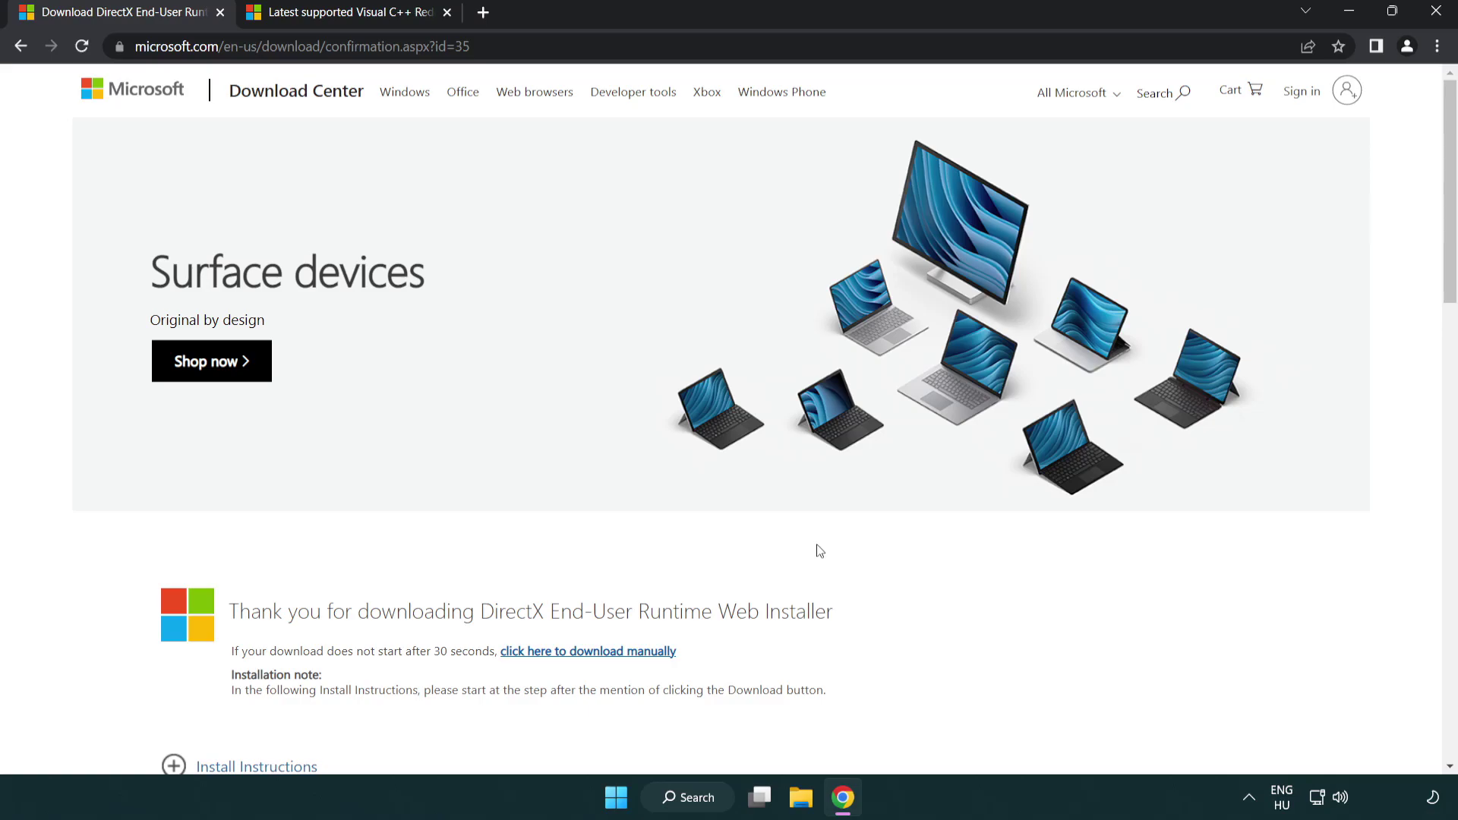
Close the DirectX tab and scroll to the Visual Studio 2015–2022 redistributable table.
left_click(218, 14)
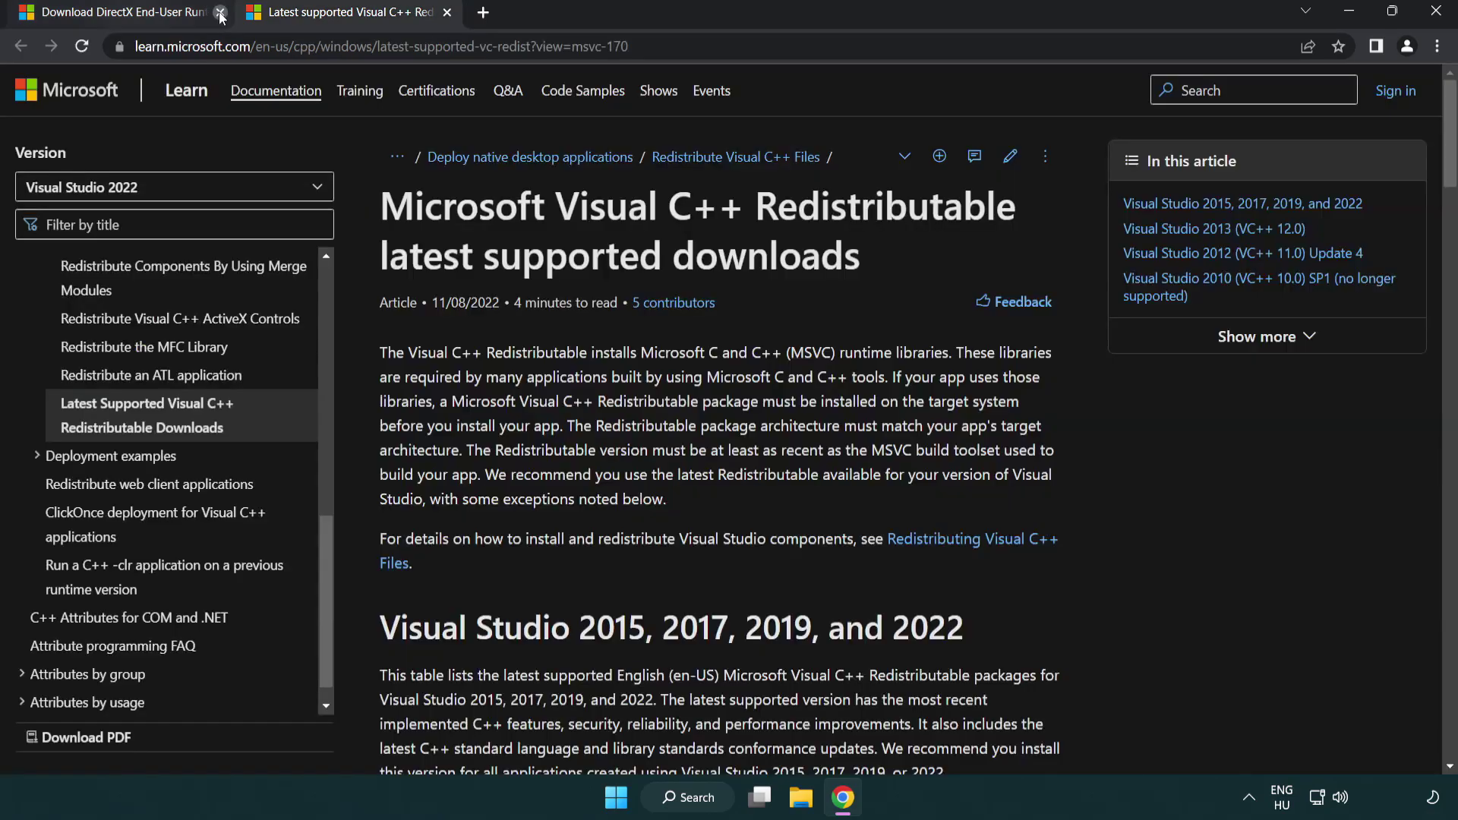
left_click(780, 49)
left_click(780, 49)
left_click(751, 248)
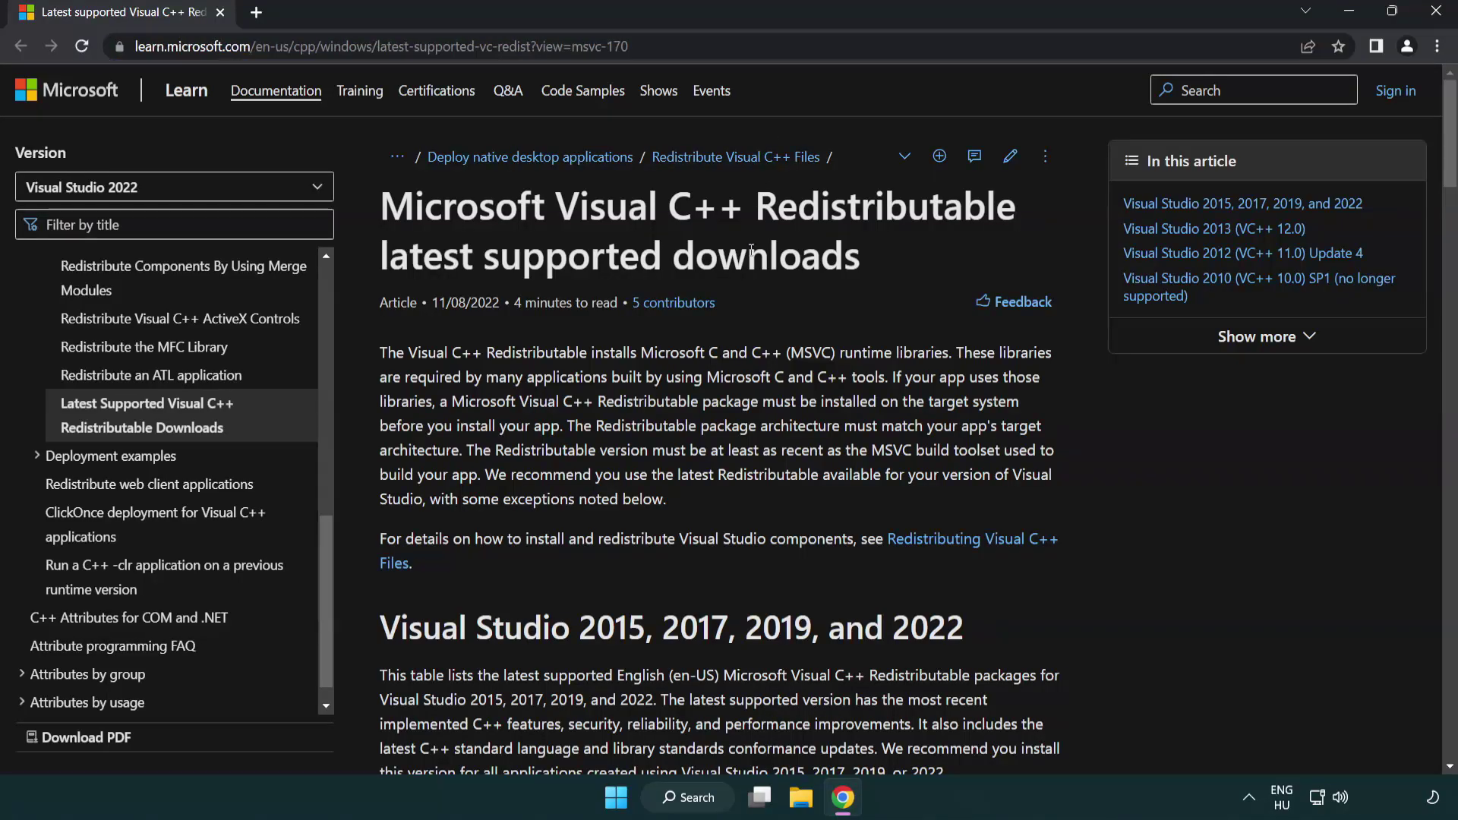
scroll(750, 249, "down", 6)
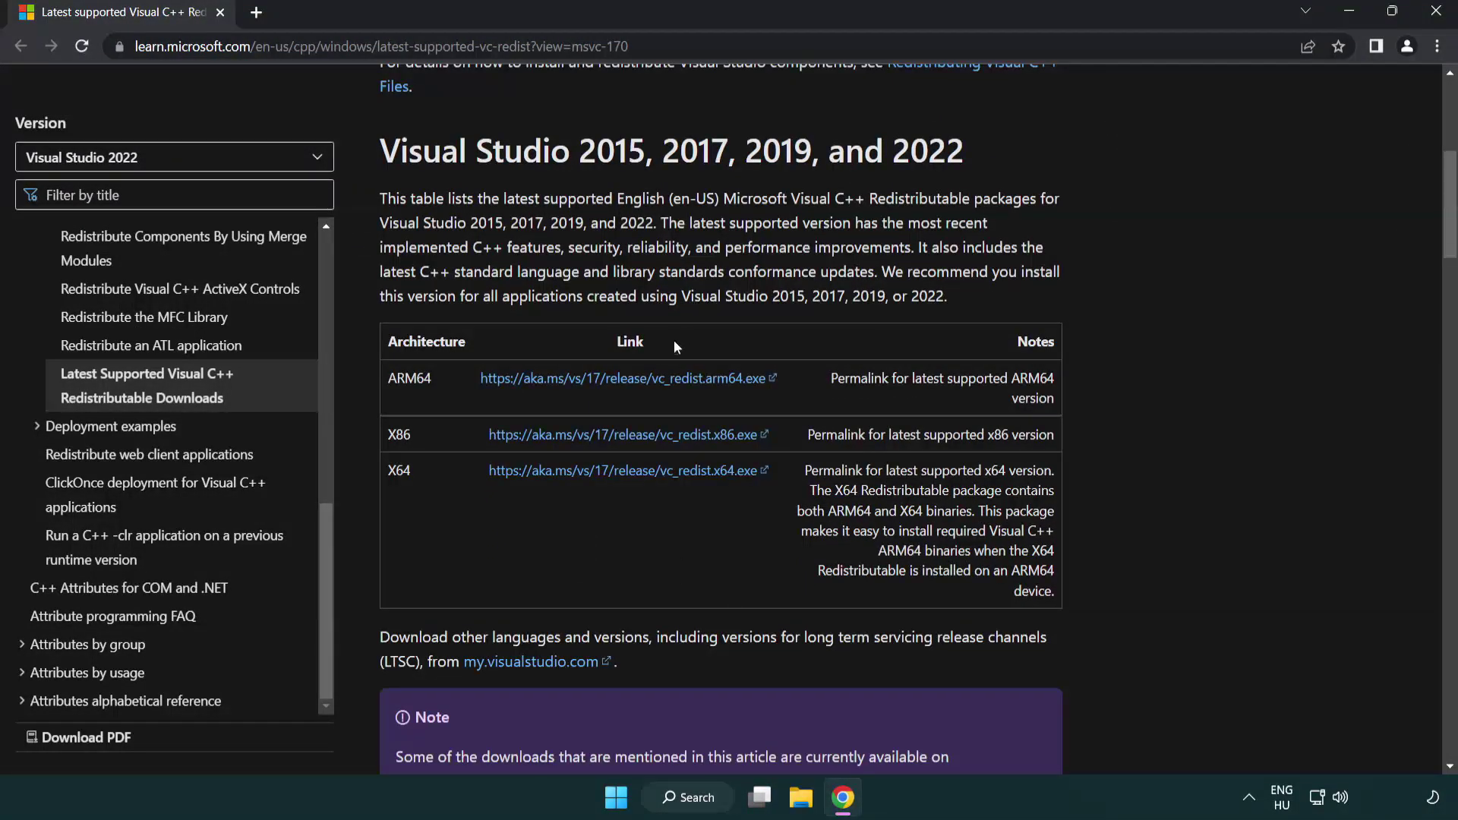
Download the ARM64, x86 and x64 VC_redist installers and run the ARM64 one.
left_click(590, 382)
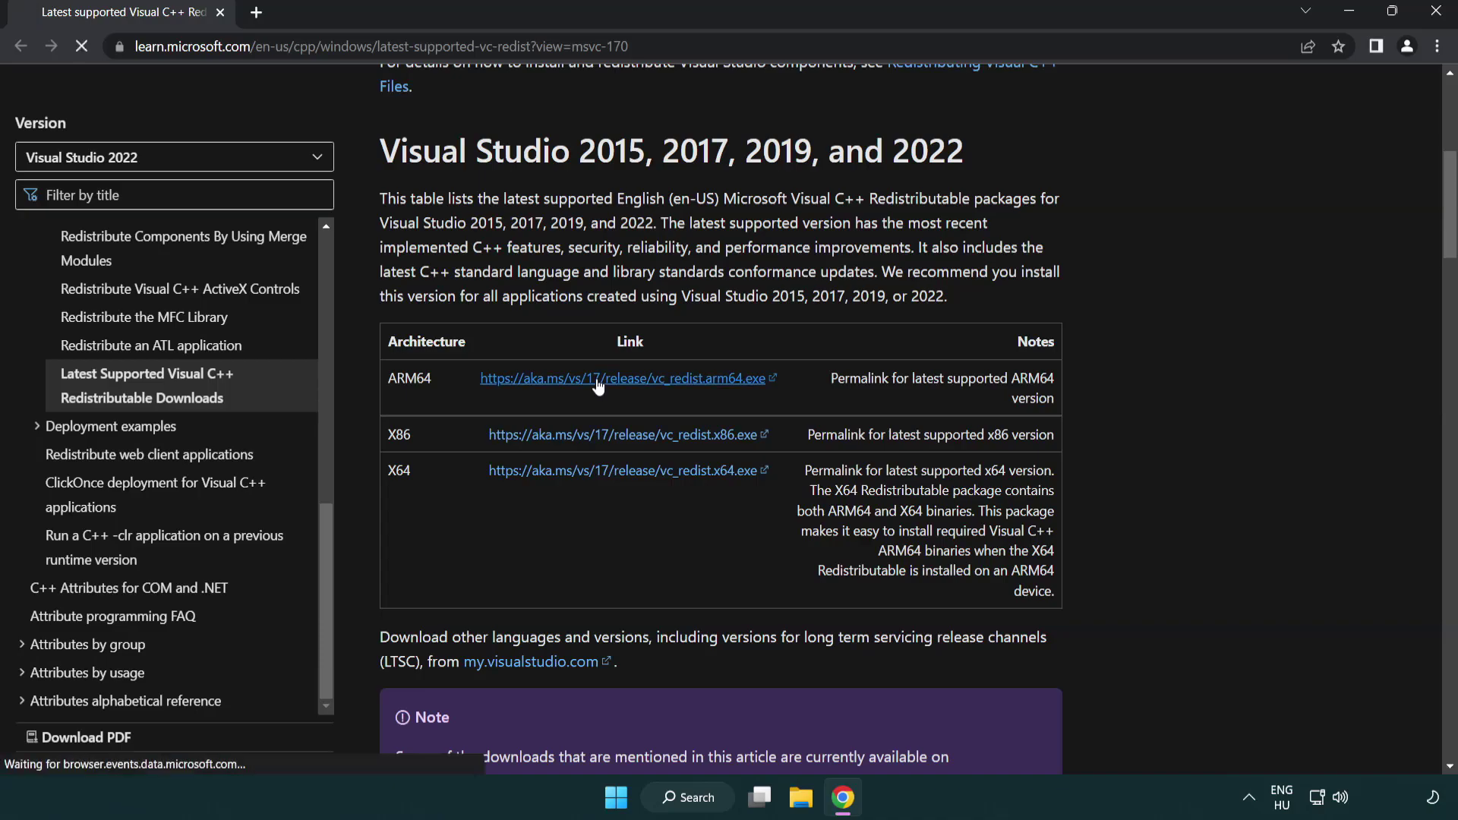
left_click(607, 435)
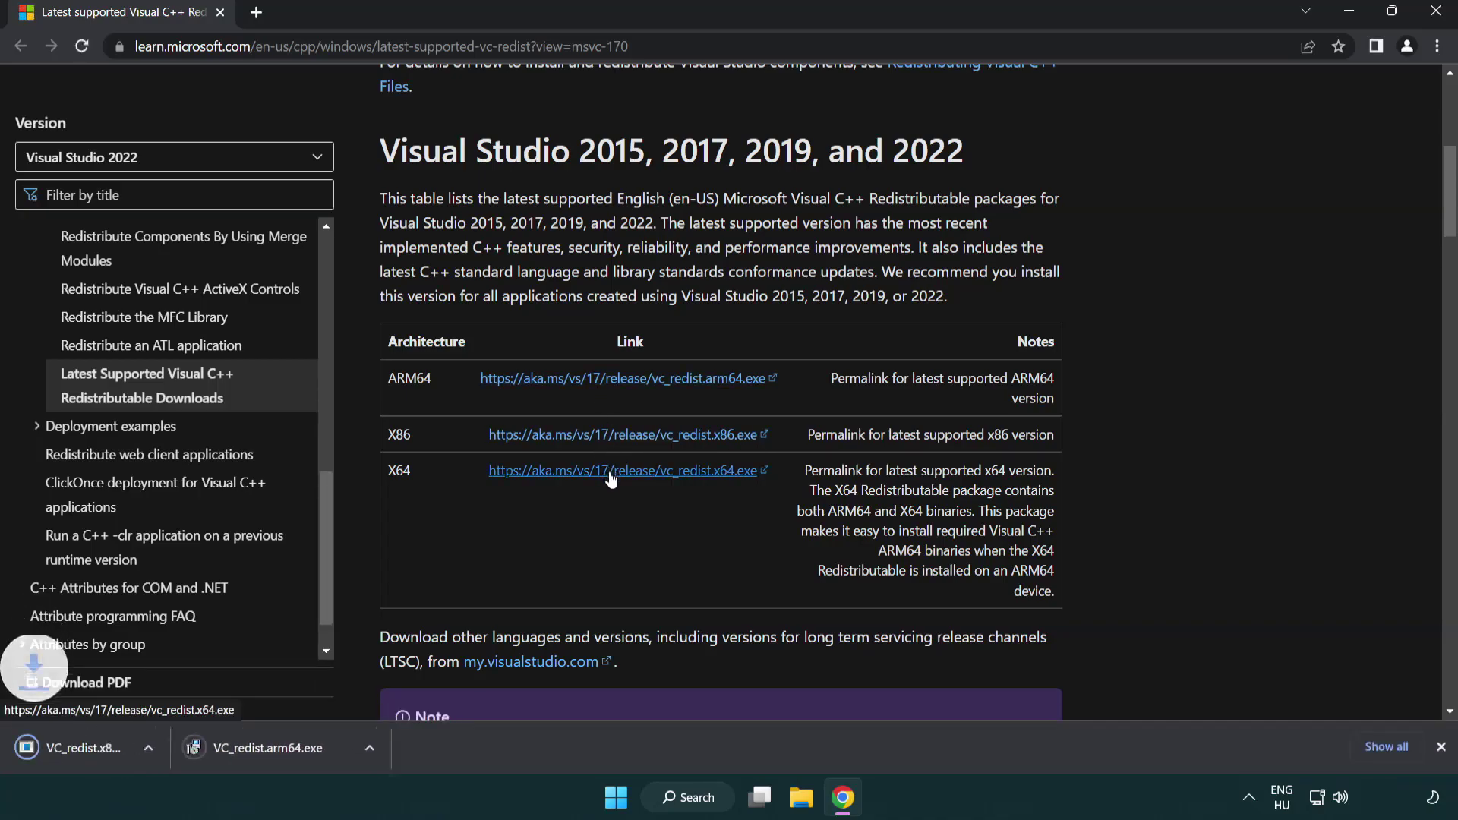
left_click(608, 471)
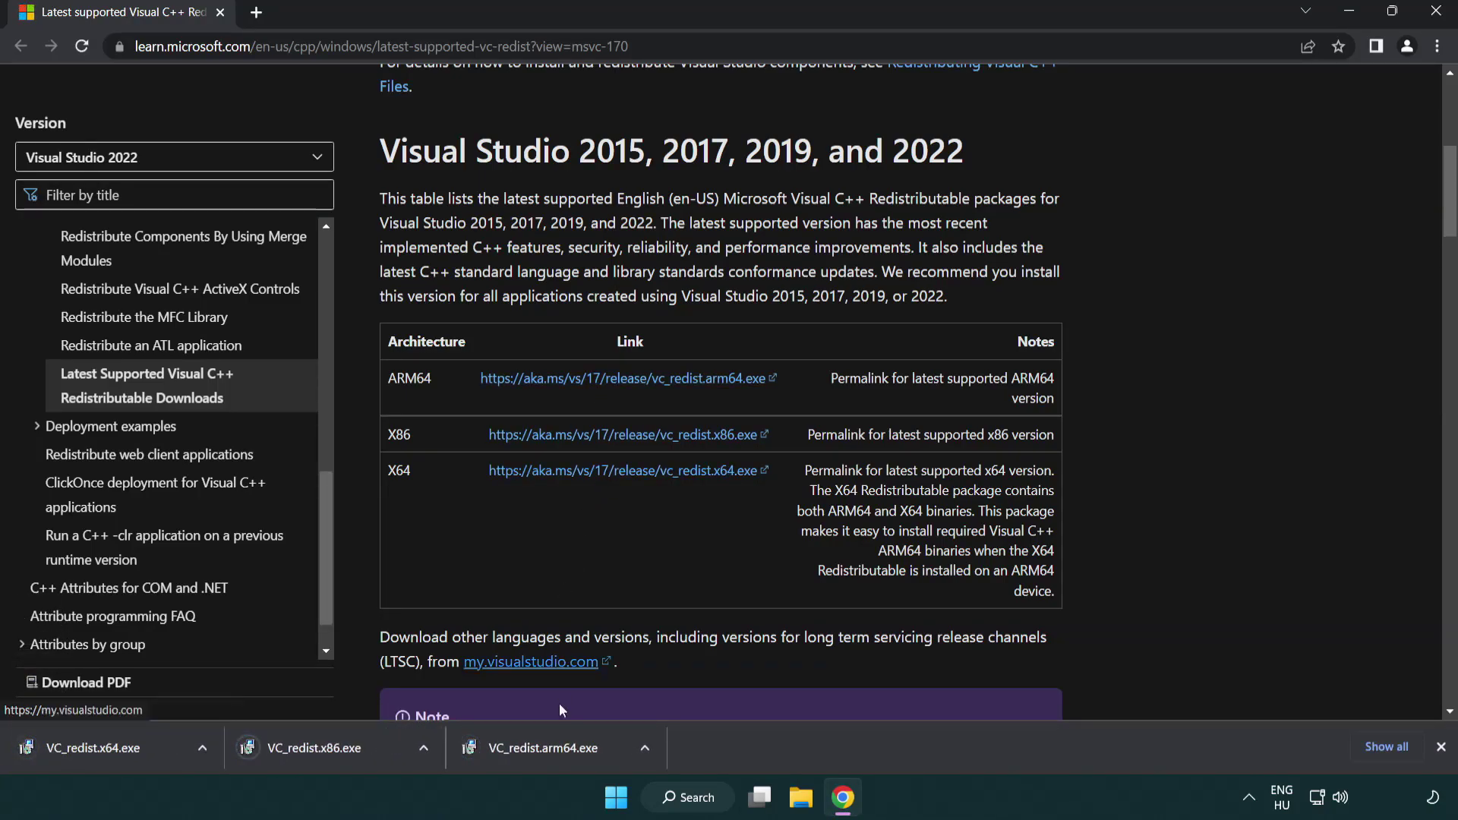
left_click(557, 759)
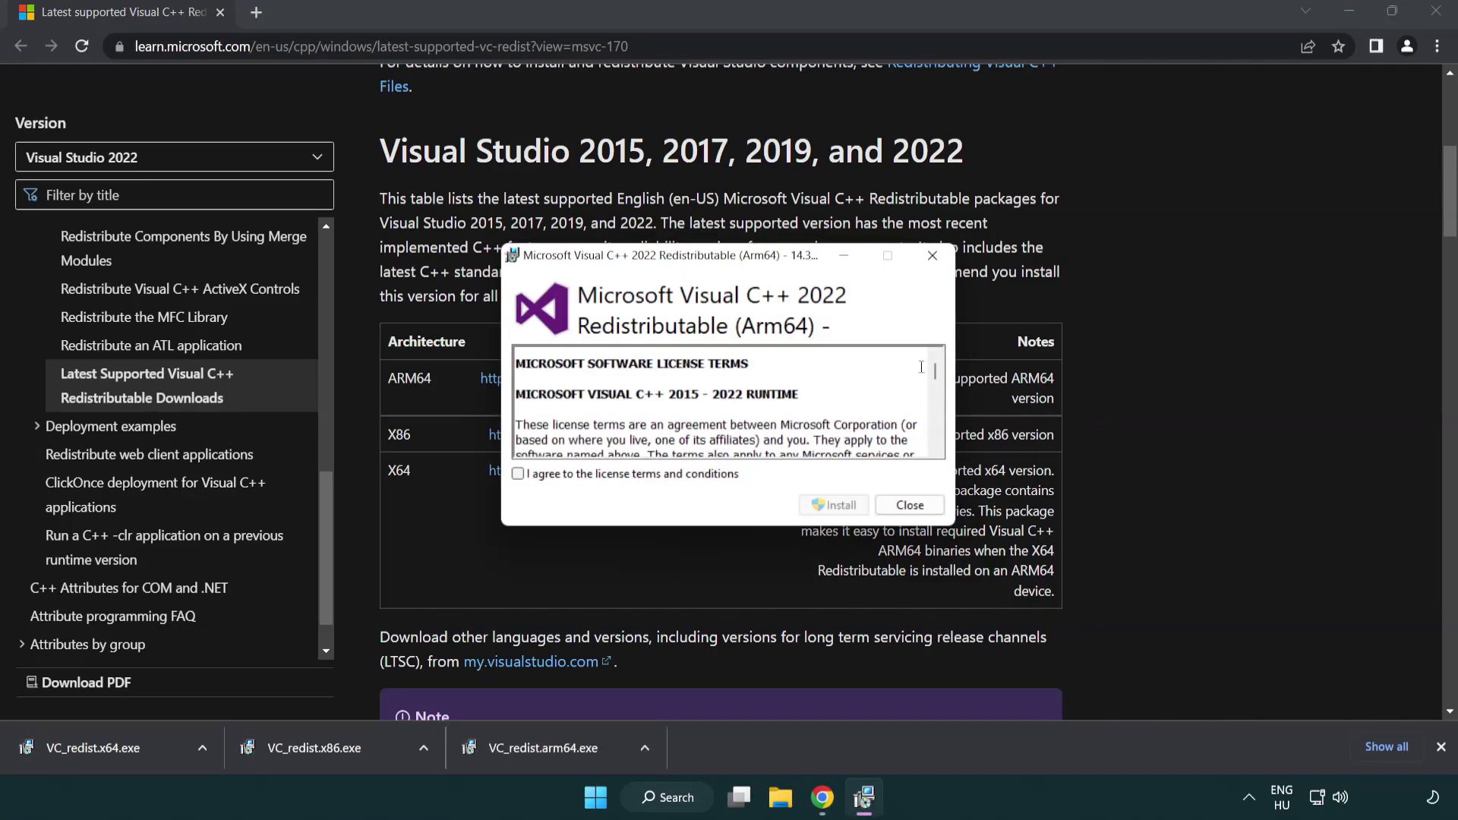
Agree to the license and attempt the ARM64 install, dismissing its unsupported-processor failure.
left_click_drag(935, 371, 941, 446)
left_click(522, 473)
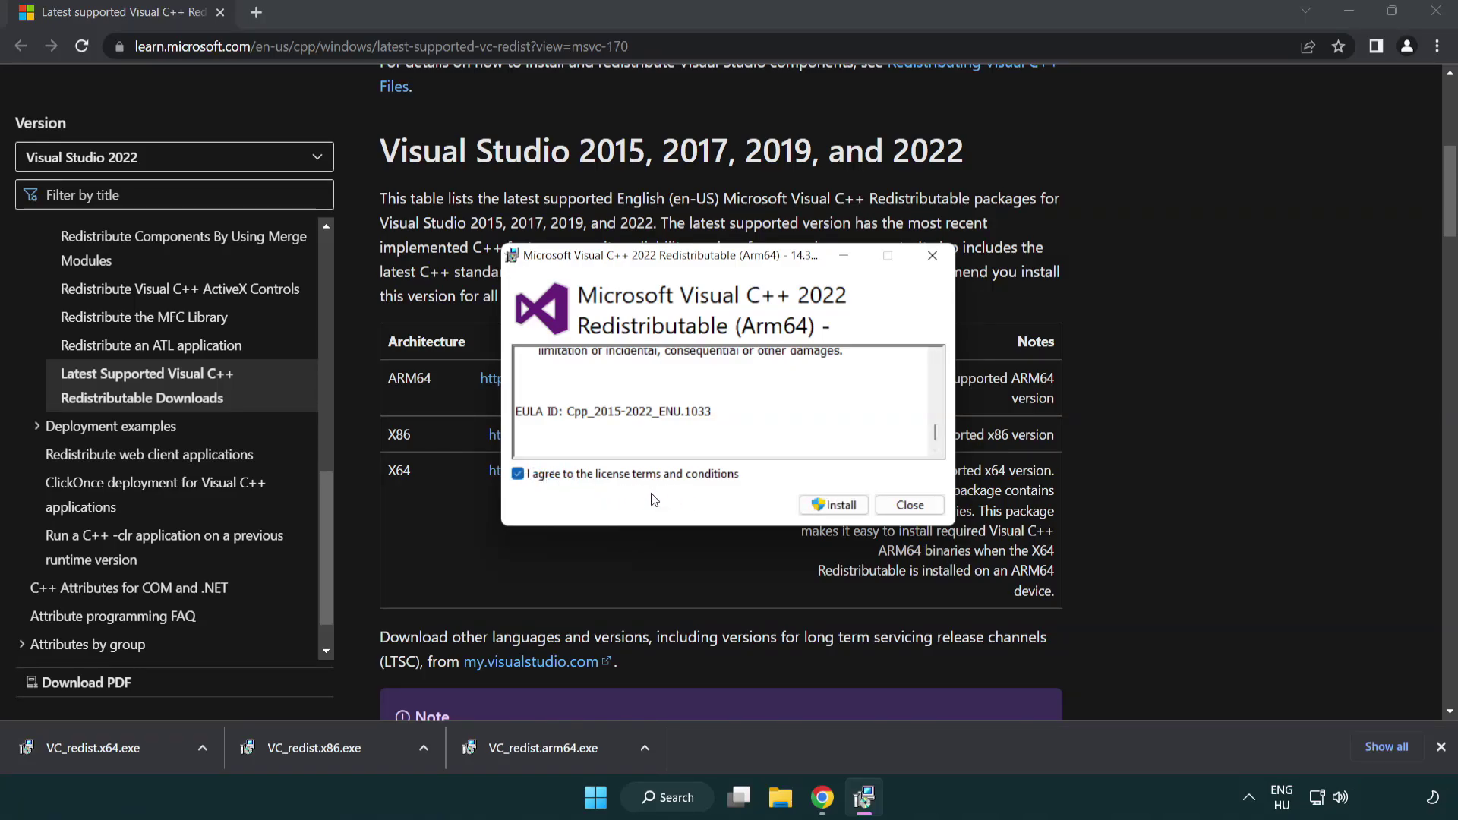
left_click(812, 505)
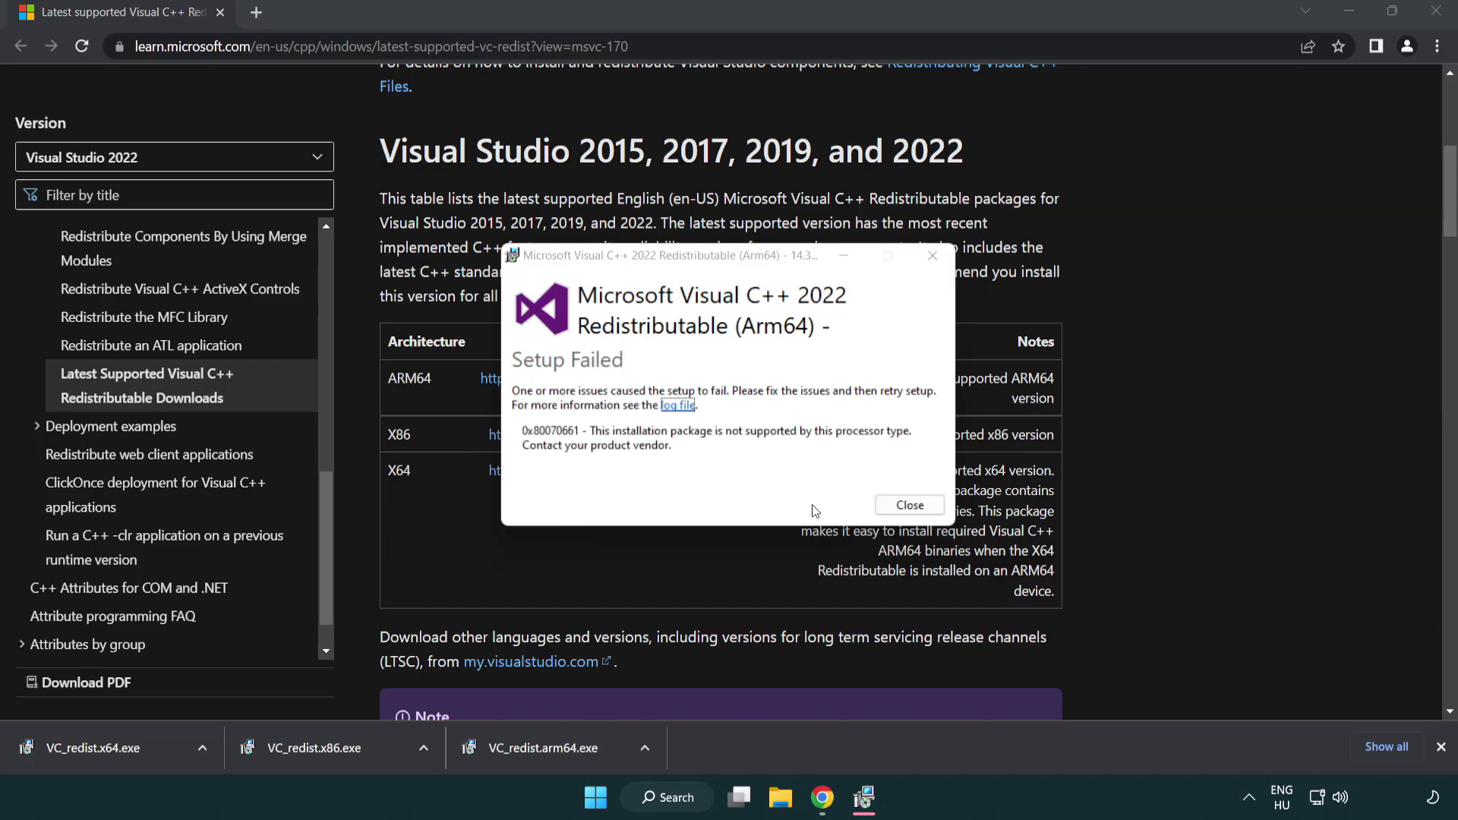
left_click(910, 505)
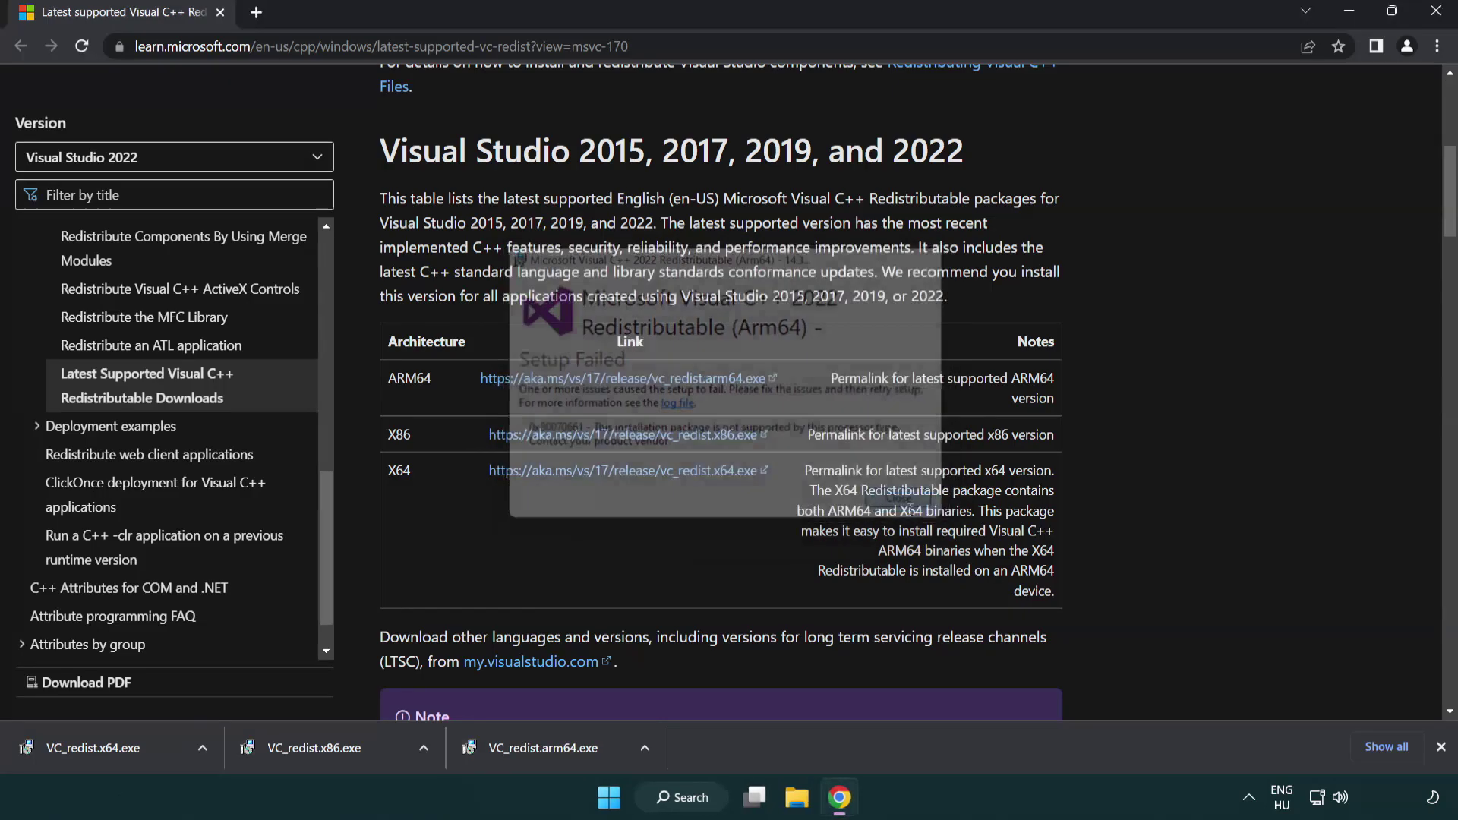
Install the x86 and x64 Visual C++ redistributables, closing each setup without restarting.
left_click(326, 757)
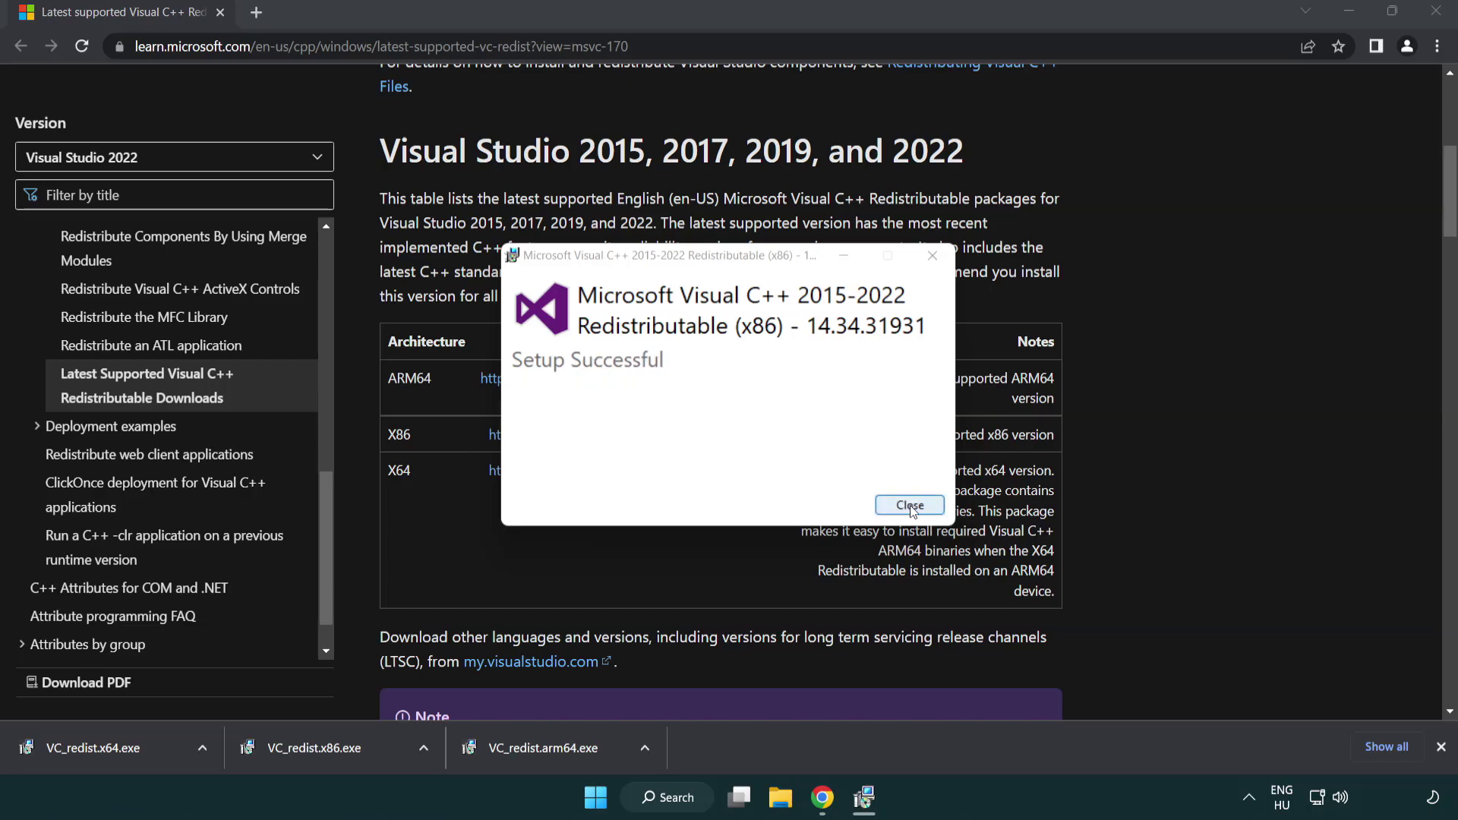
left_click(910, 505)
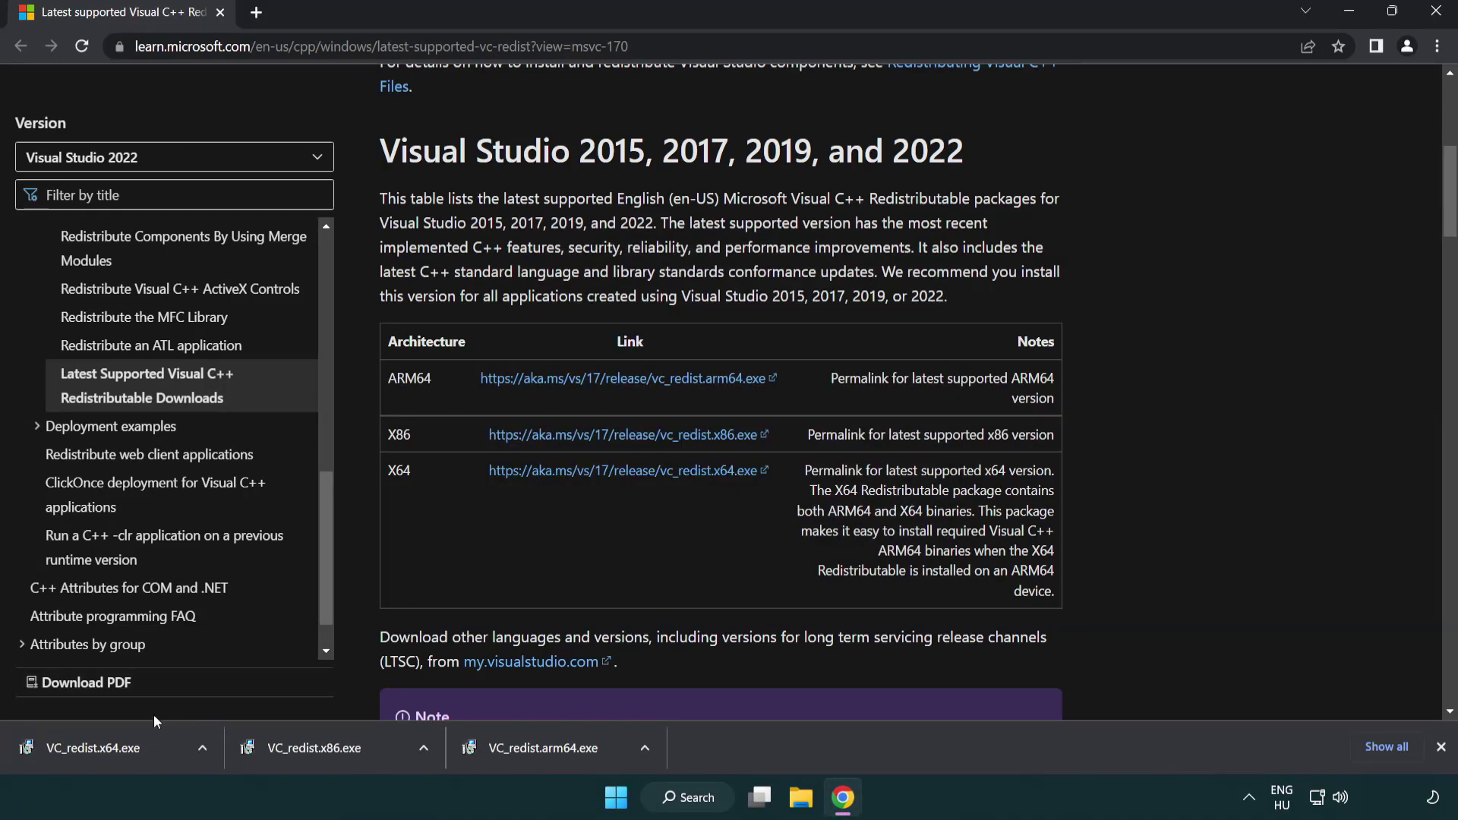
left_click(109, 745)
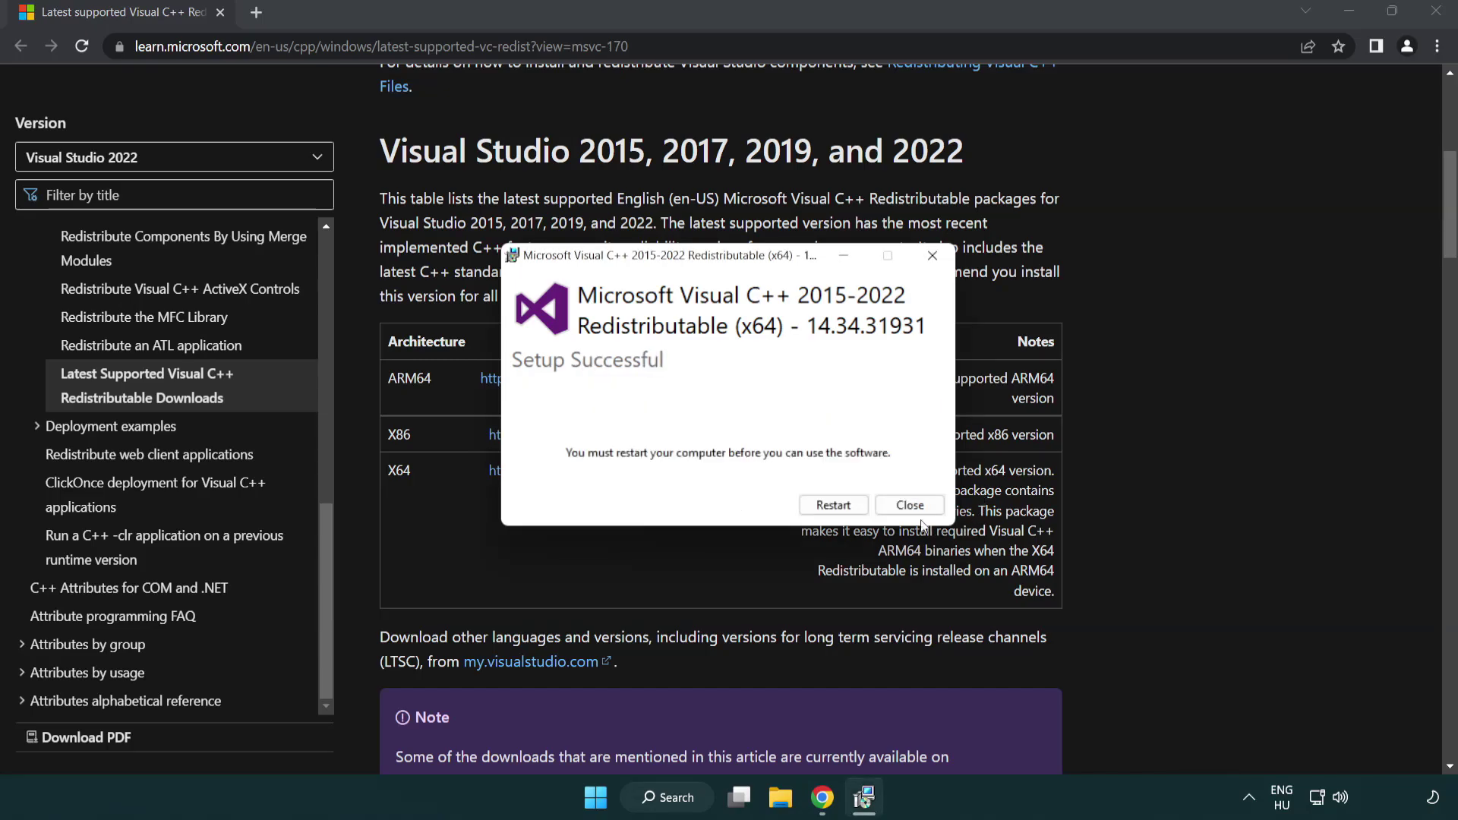
left_click(909, 505)
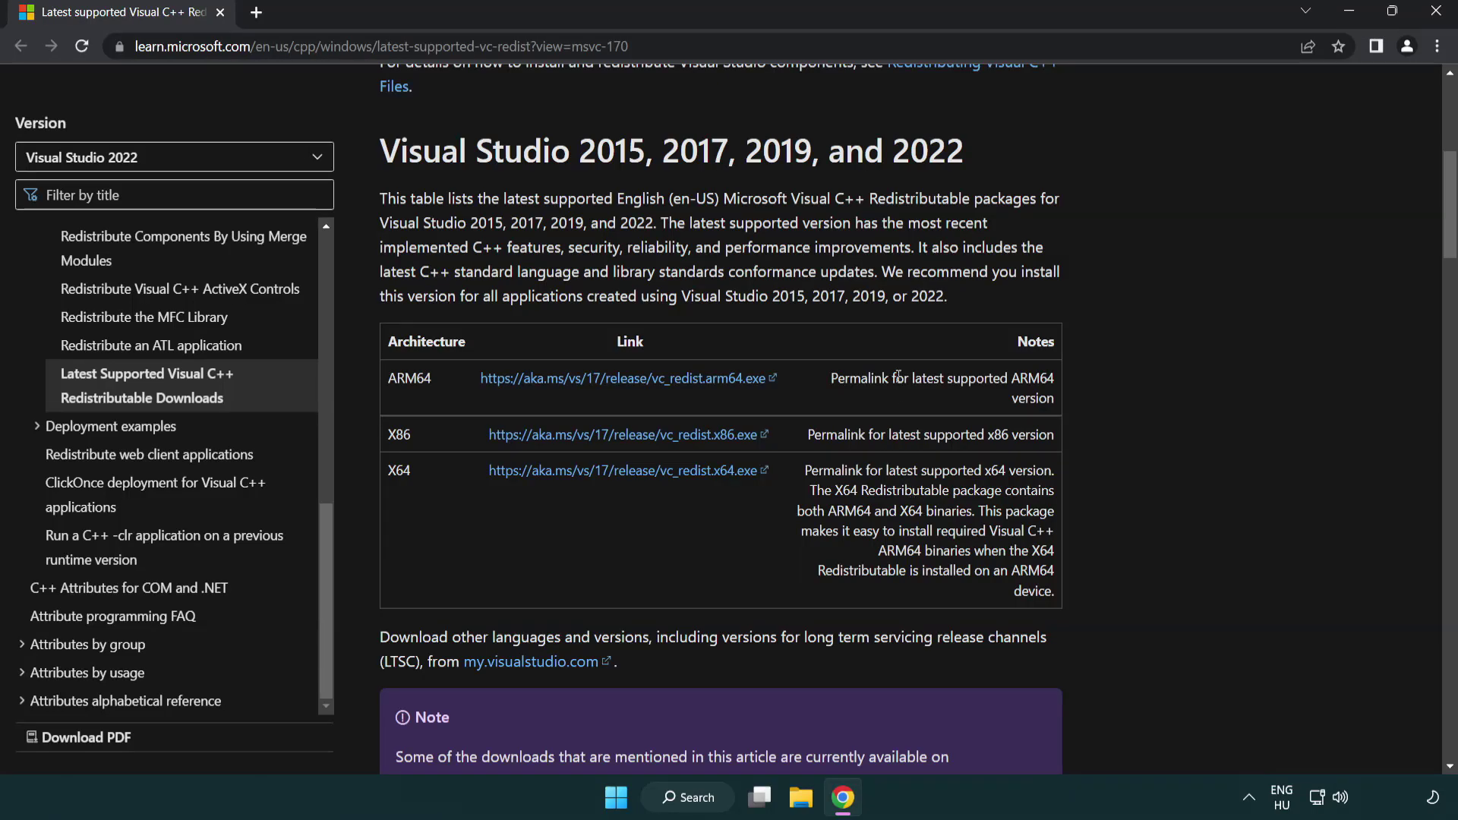
Close Chrome and launch Command Prompt as administrator via a 'cmd' search.
left_click(1437, 13)
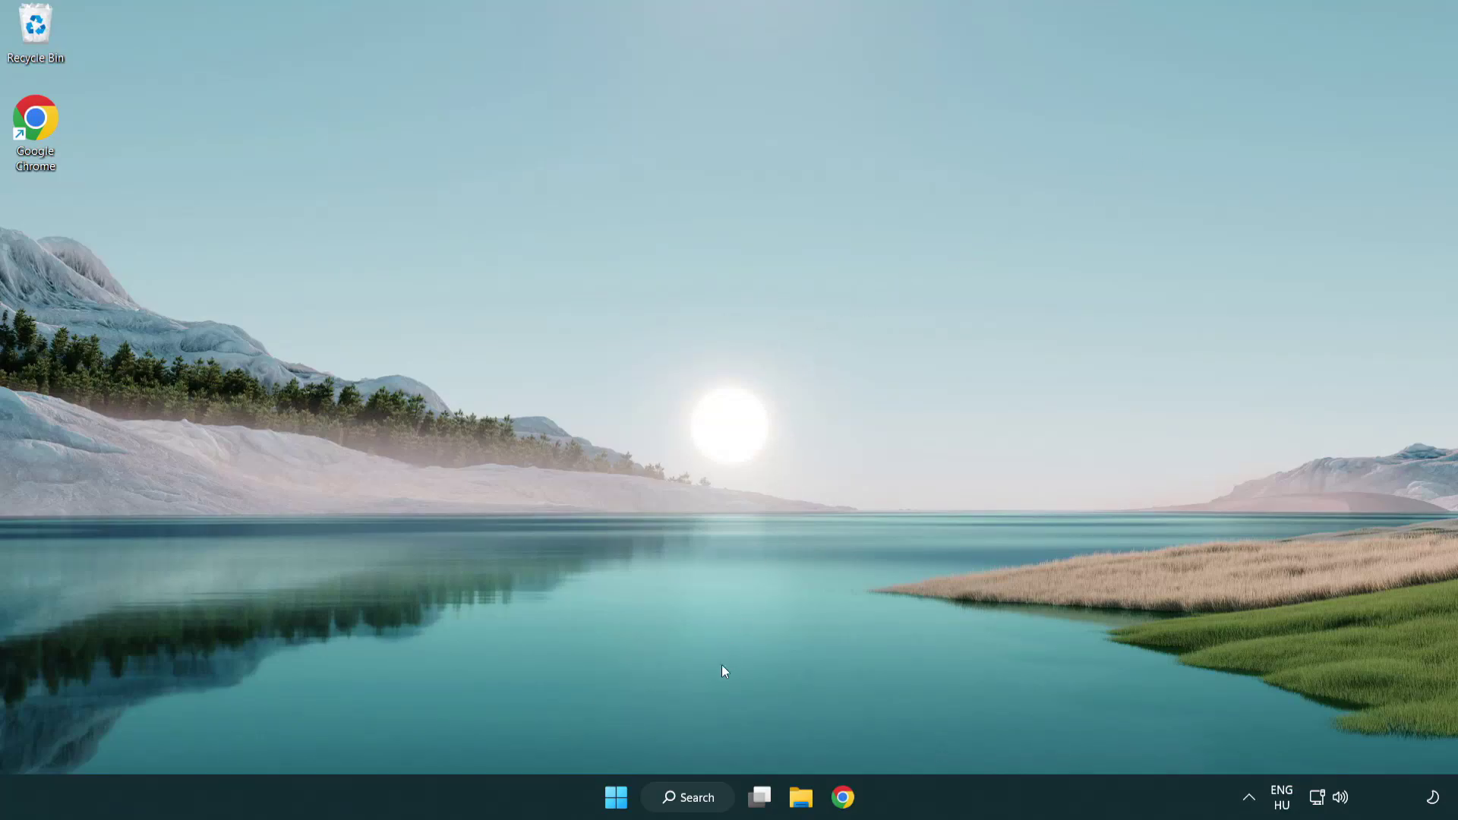
left_click(680, 802)
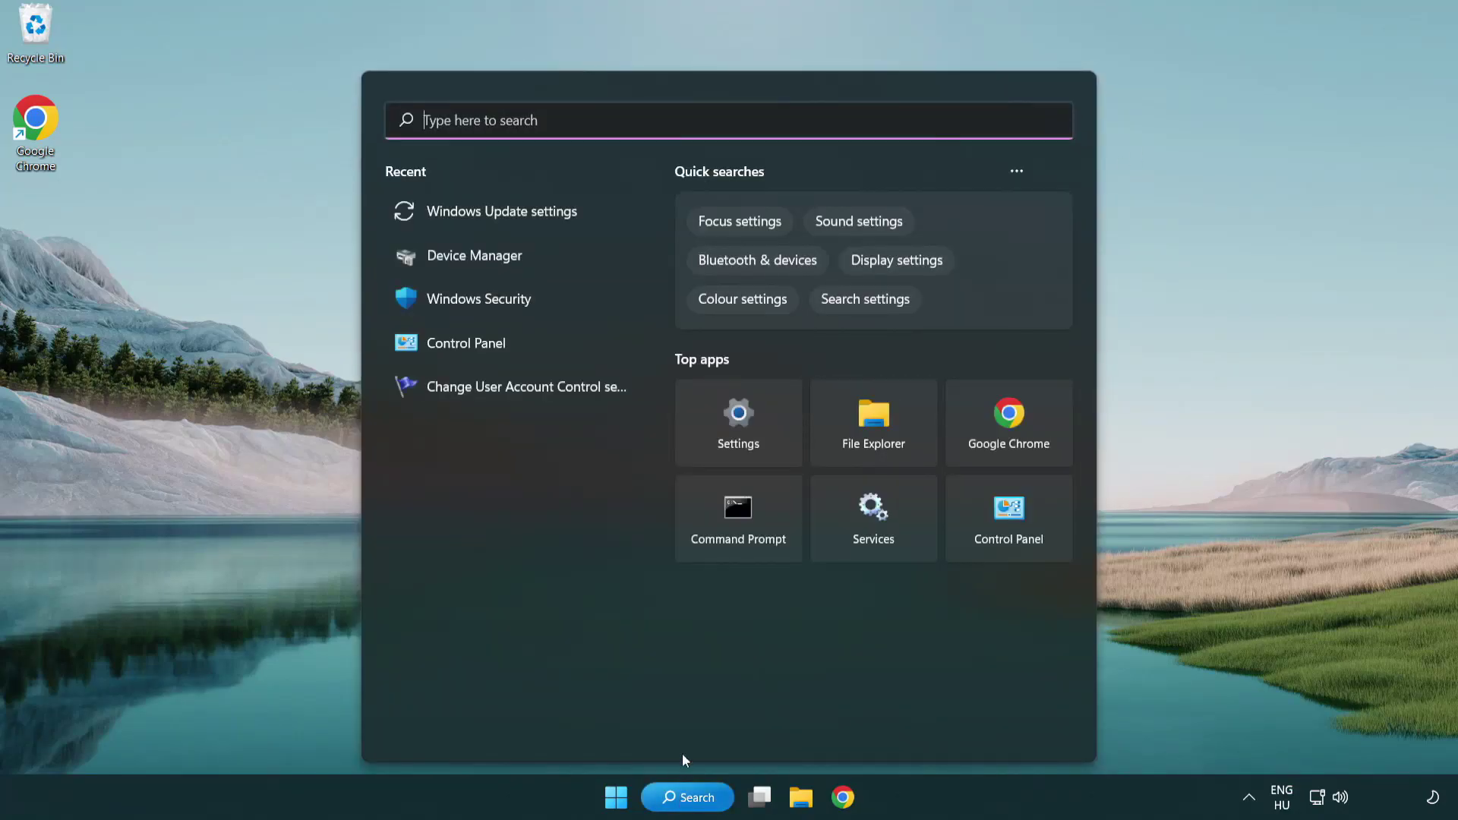
type("cmd")
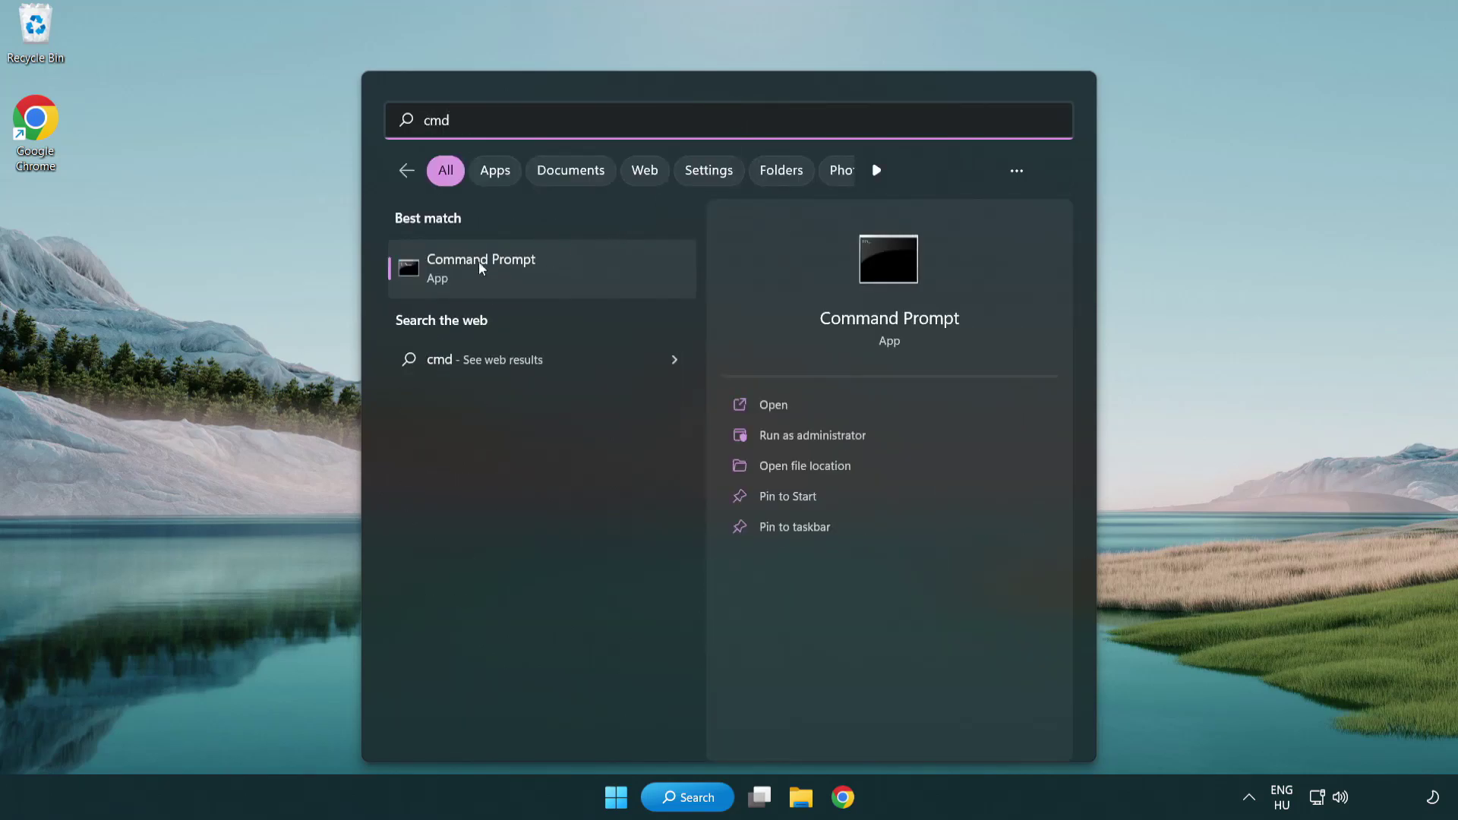
right_click(560, 278)
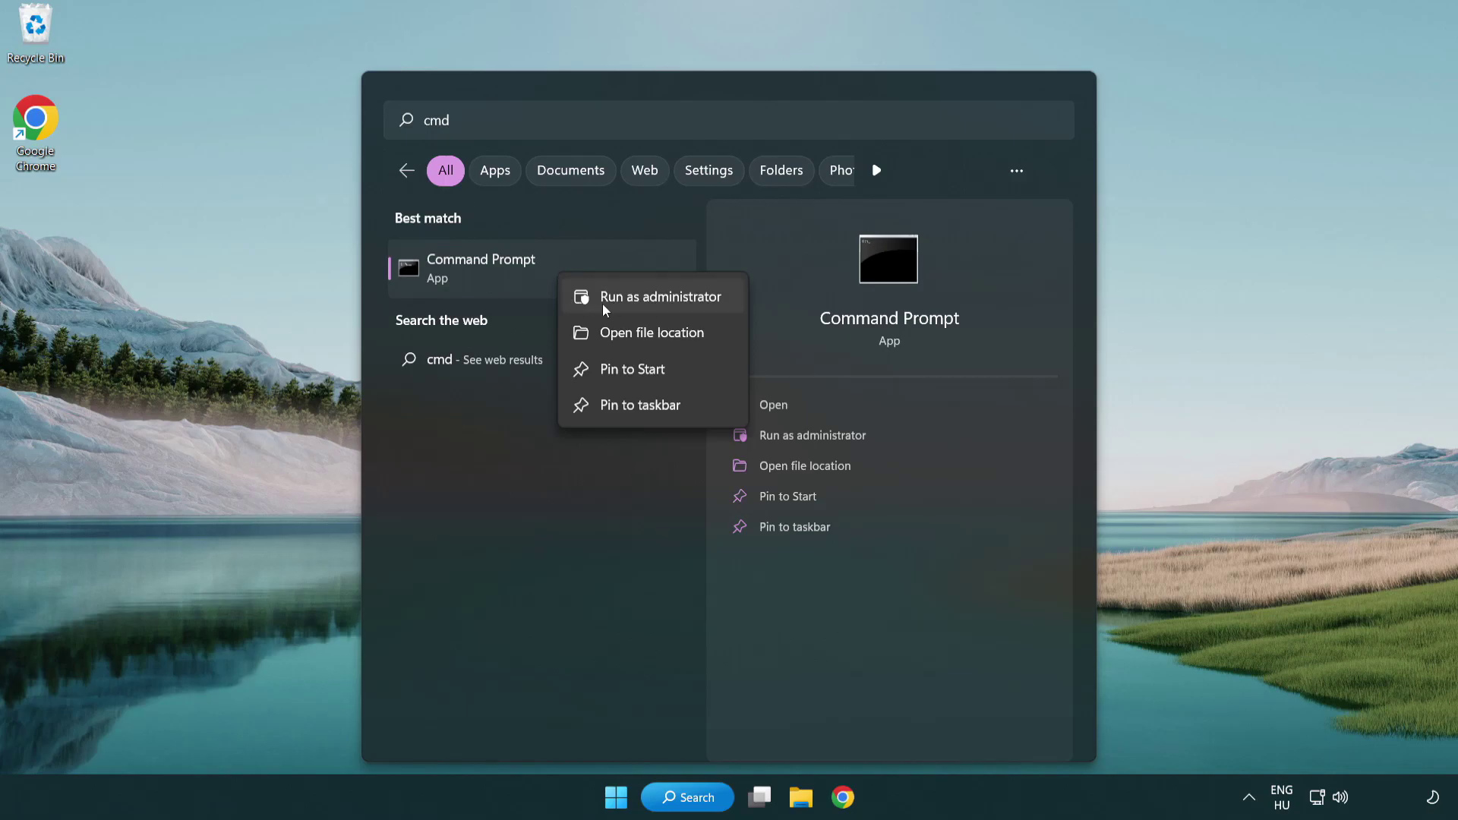
left_click(658, 297)
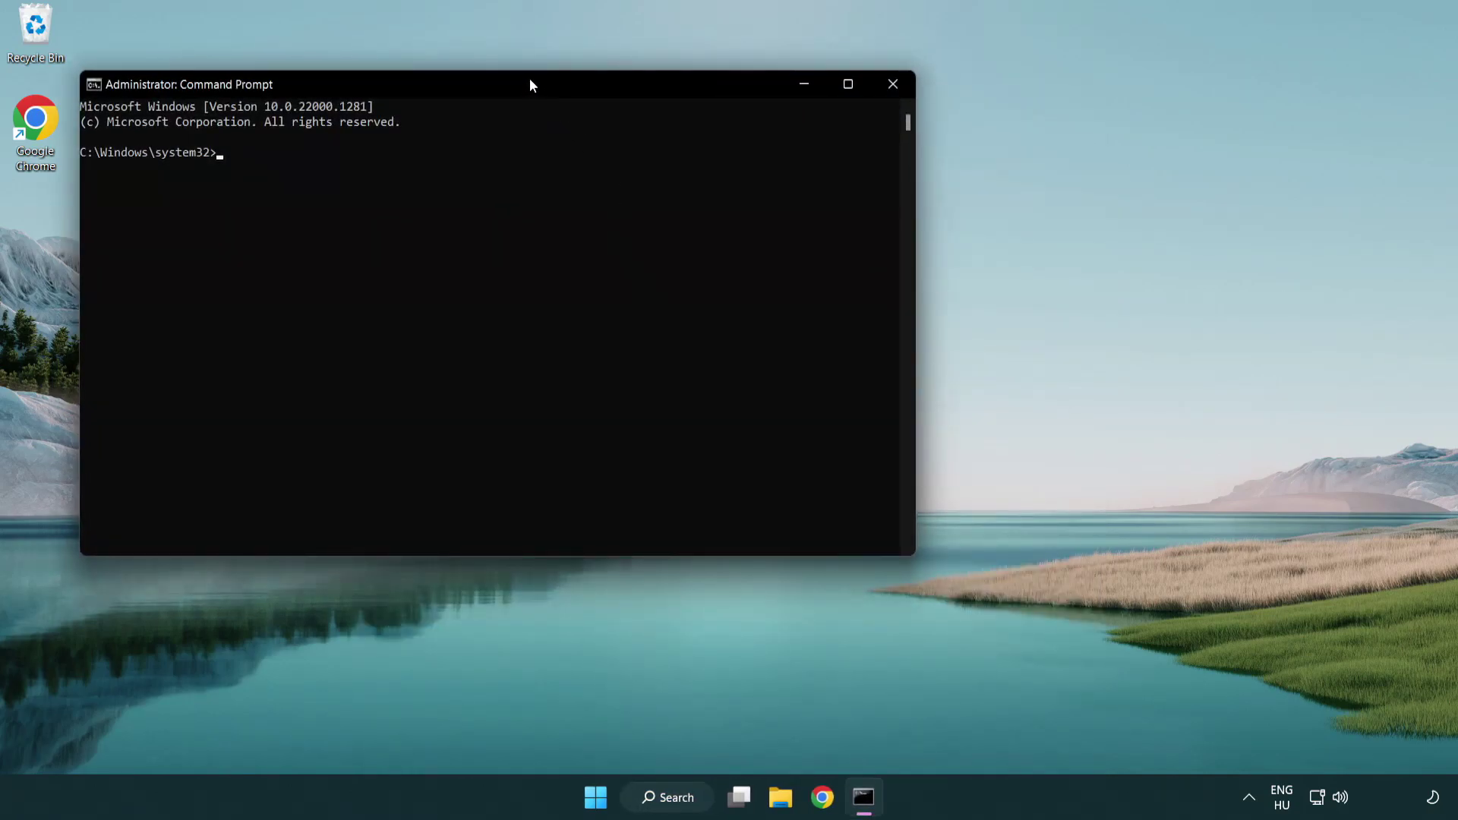
Run sfc /scannow to check system file integrity.
left_click_drag(530, 84, 734, 147)
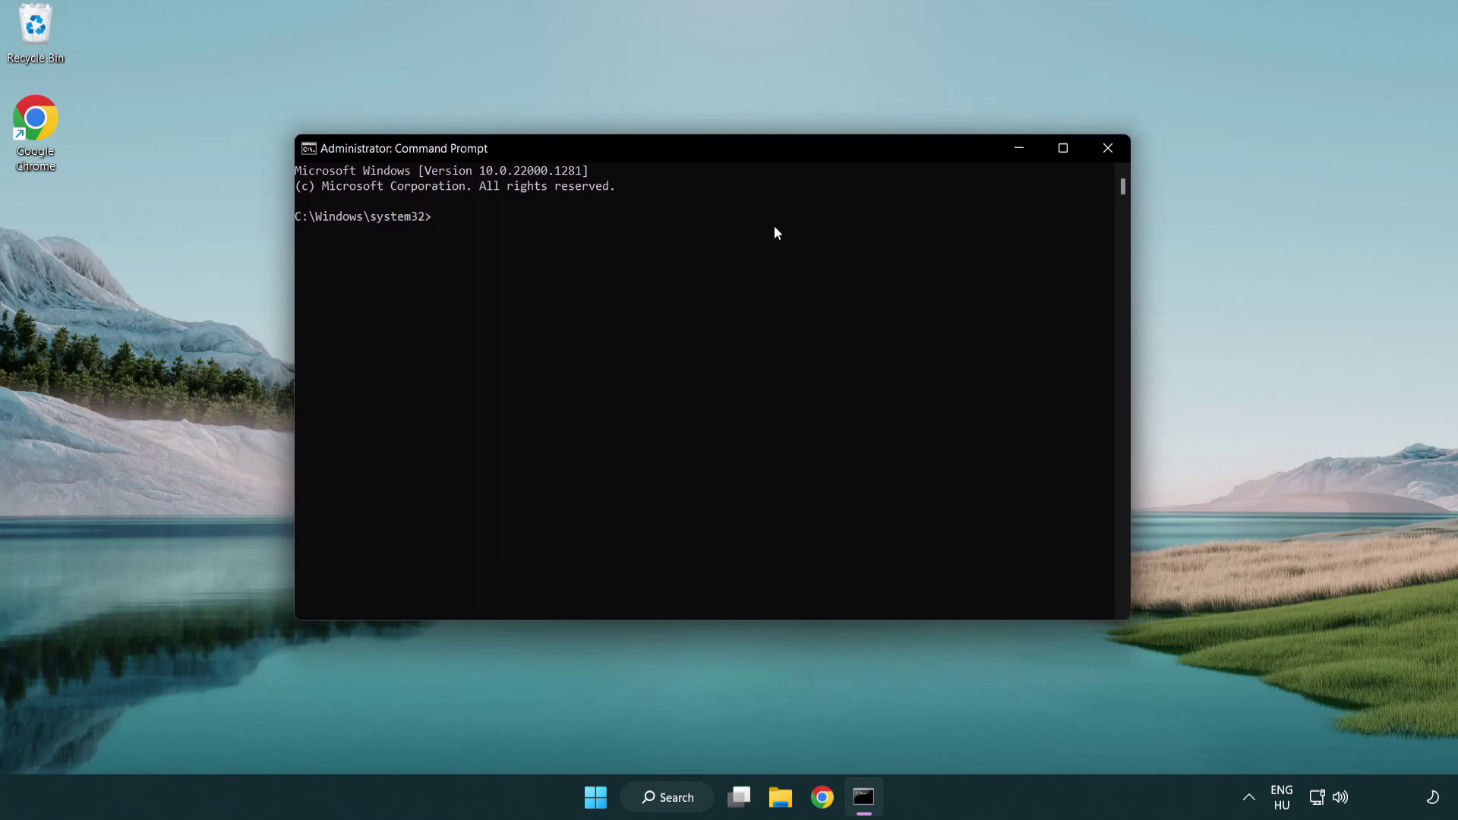
type("sfc /")
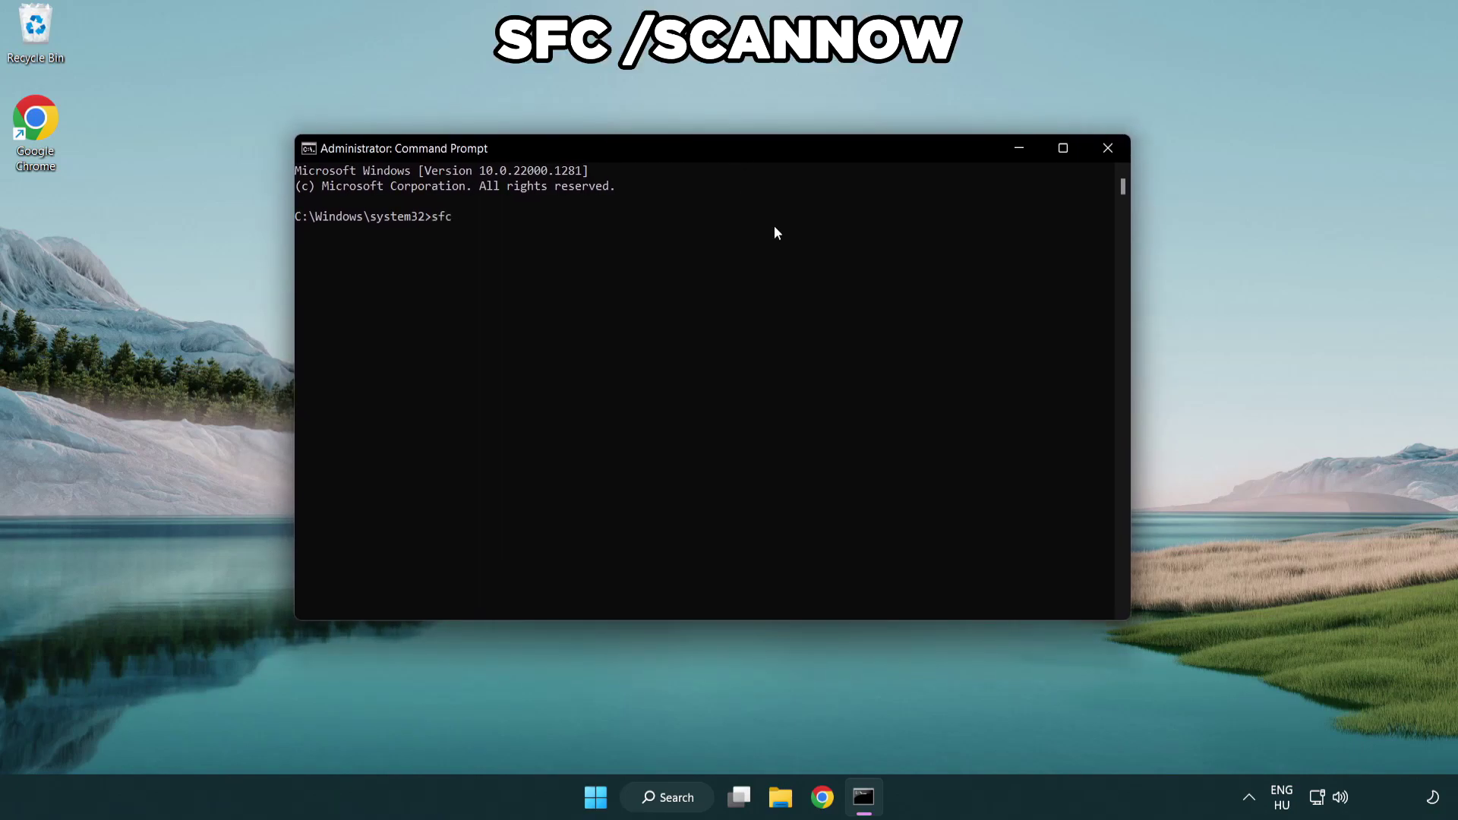
type("scannow")
key("Return")
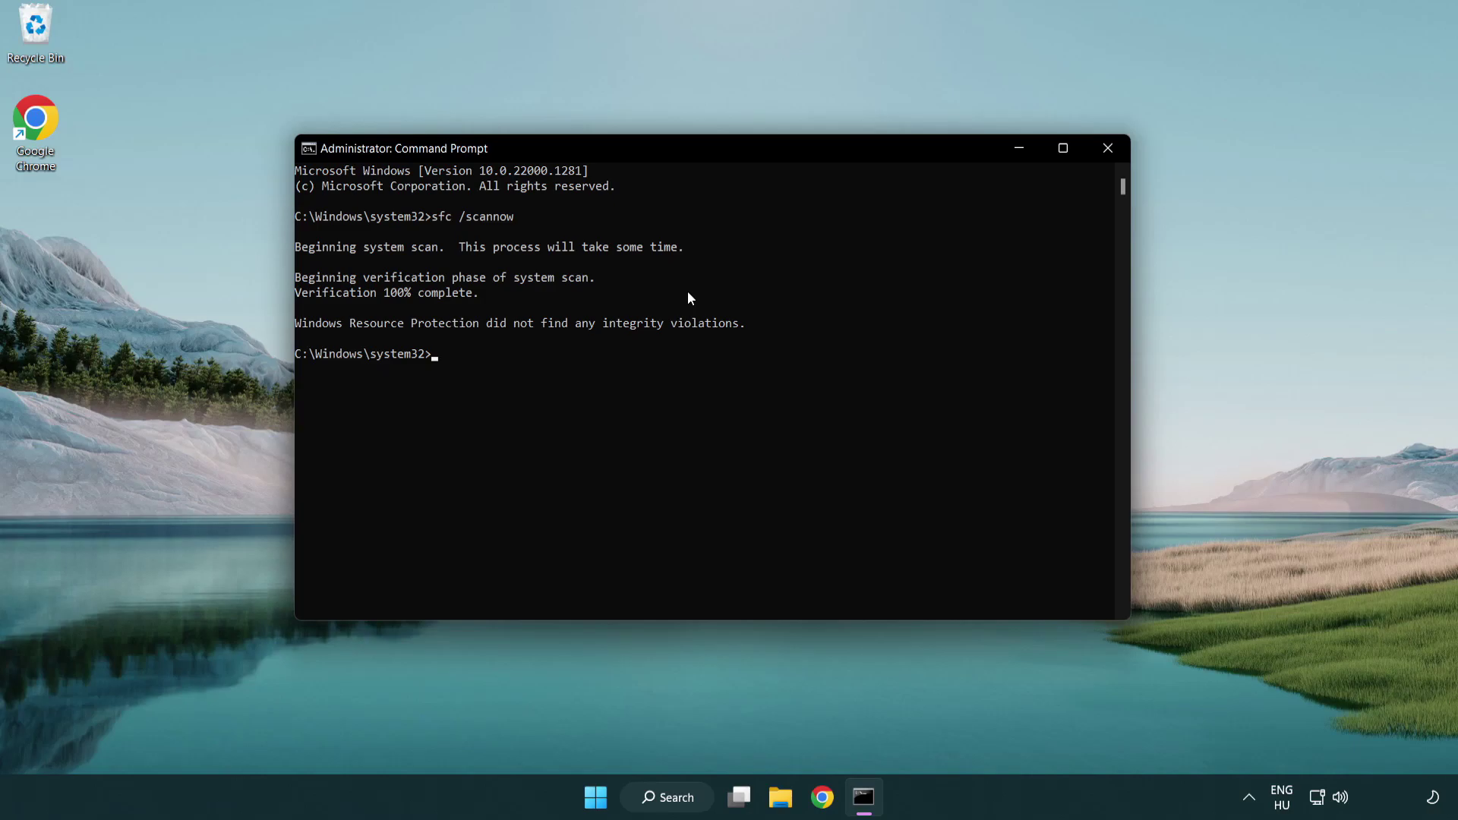
Close the Command Prompt window.
left_click(1113, 154)
left_click(616, 797)
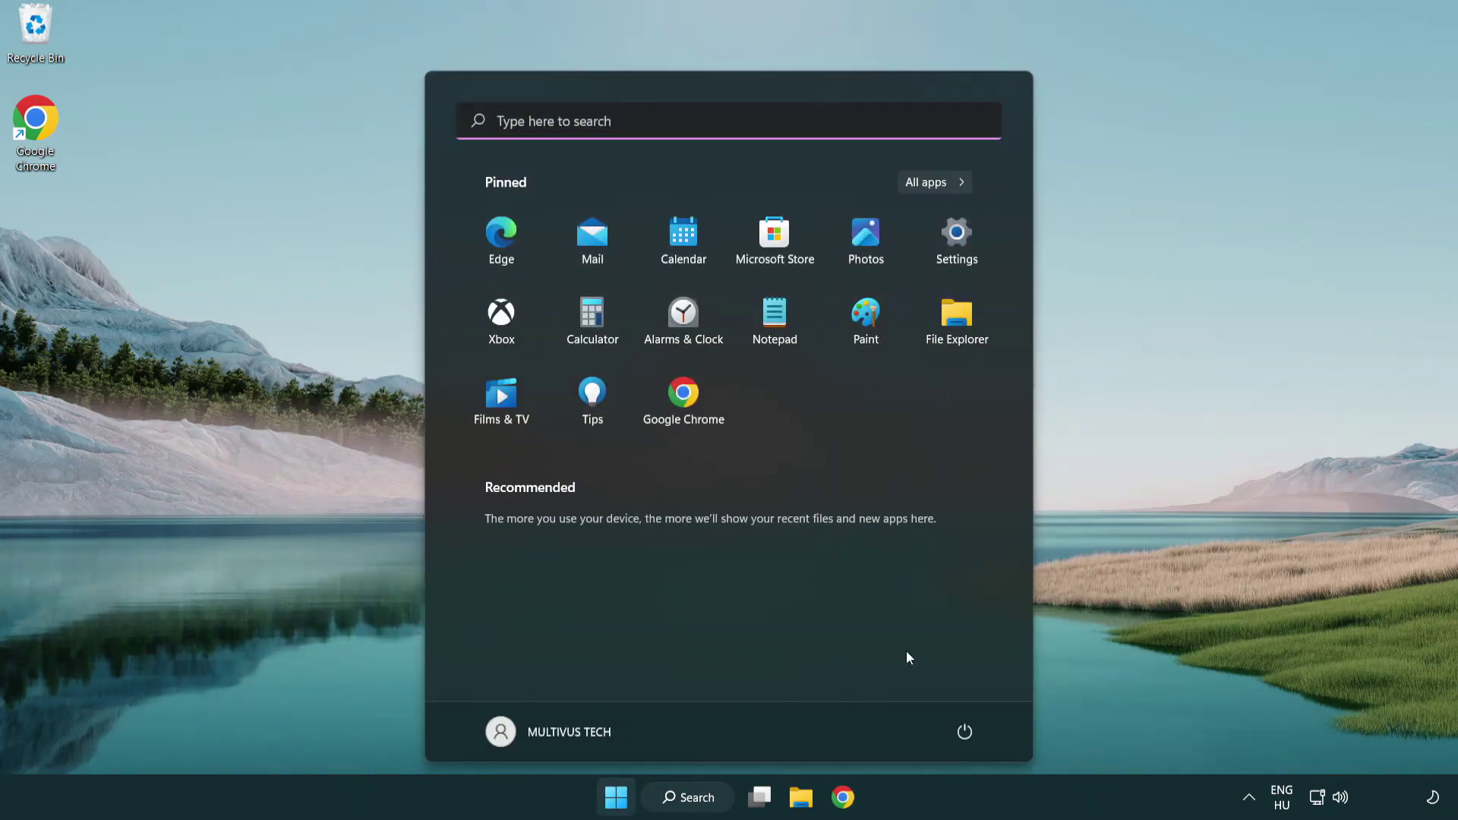
left_click(972, 729)
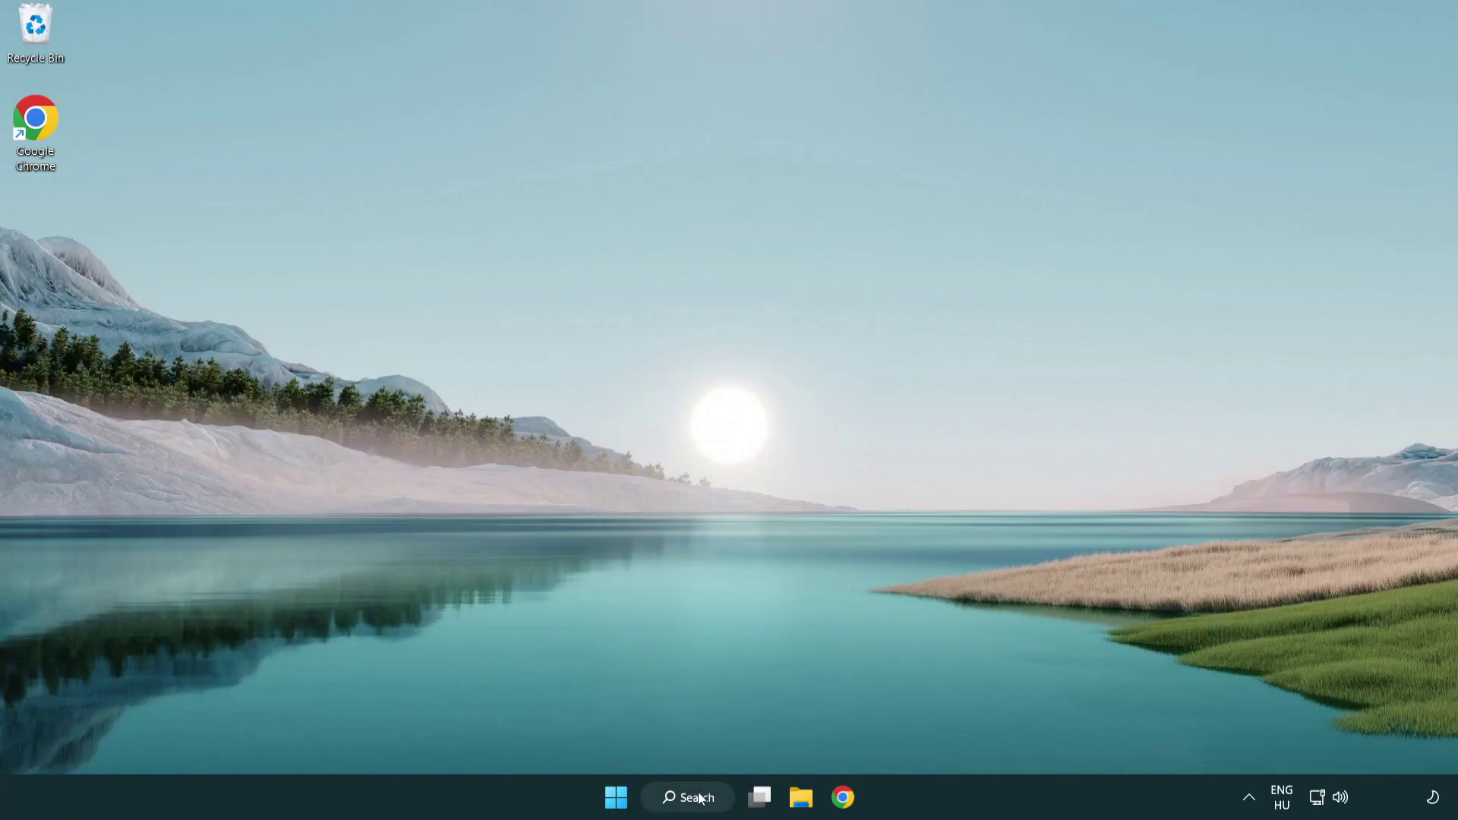
Search for 'security' and launch the Windows Security app.
left_click(691, 803)
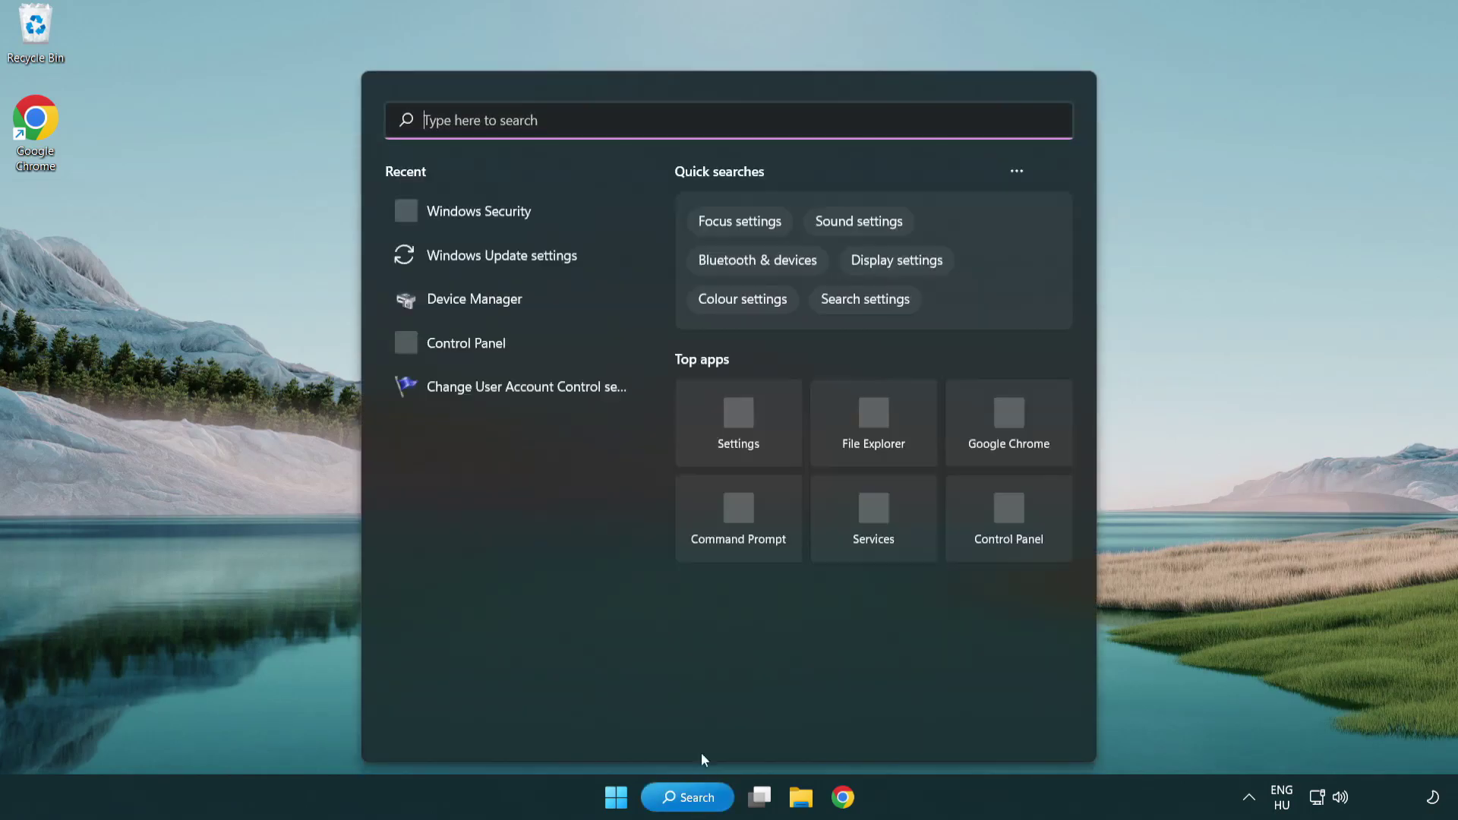
type("s")
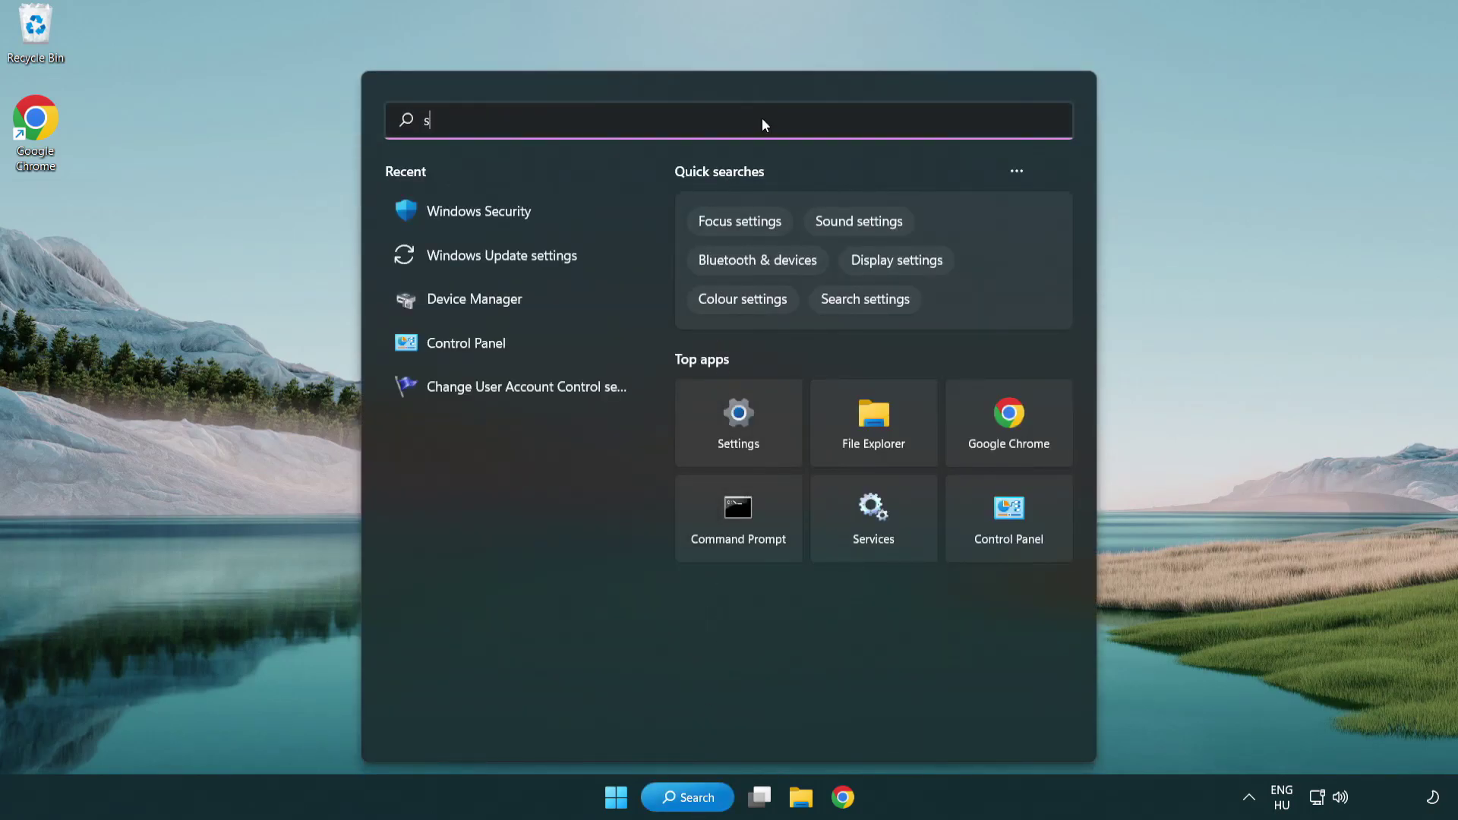
type("ecuri")
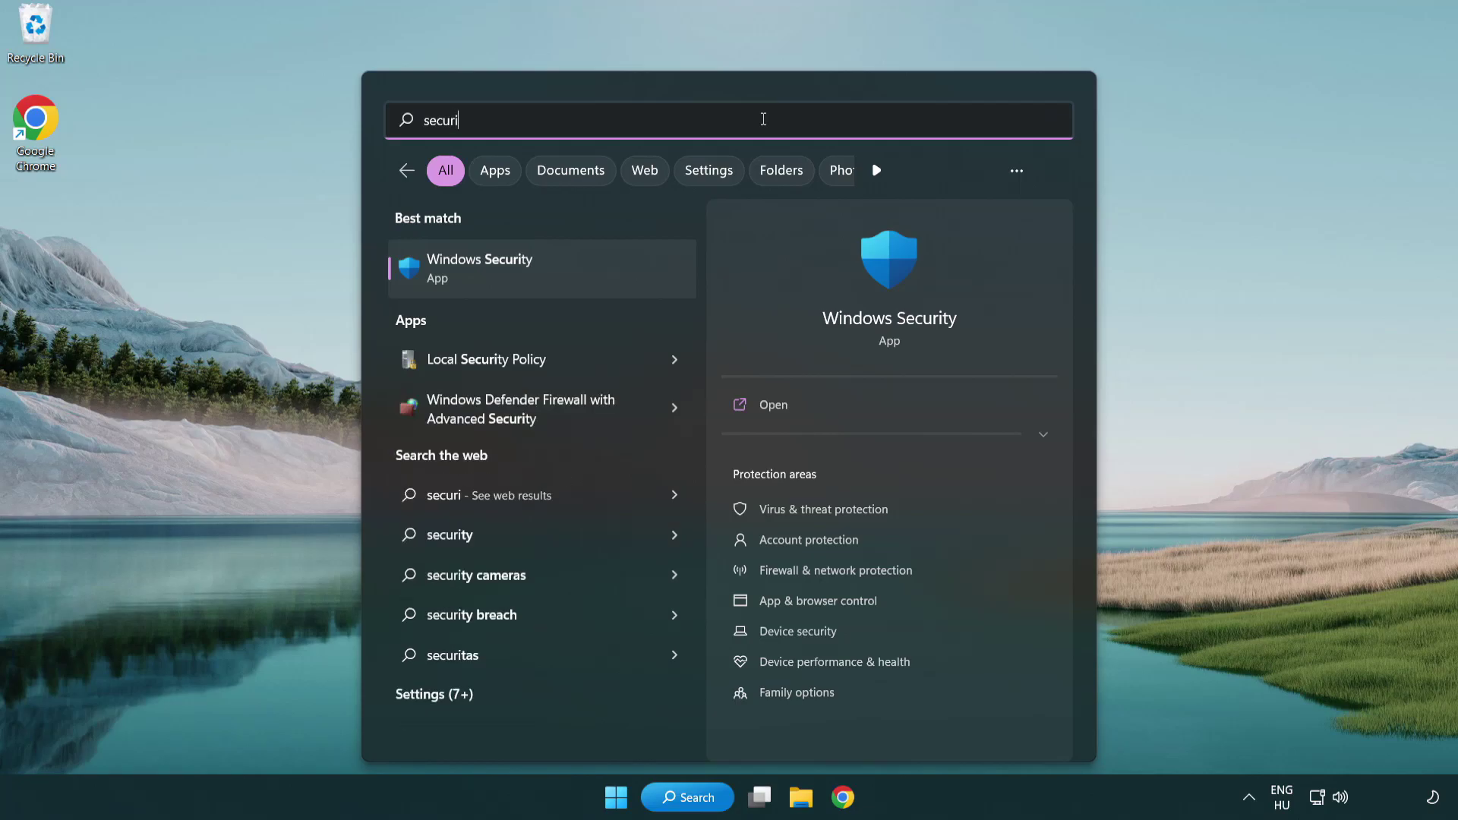
type("ty")
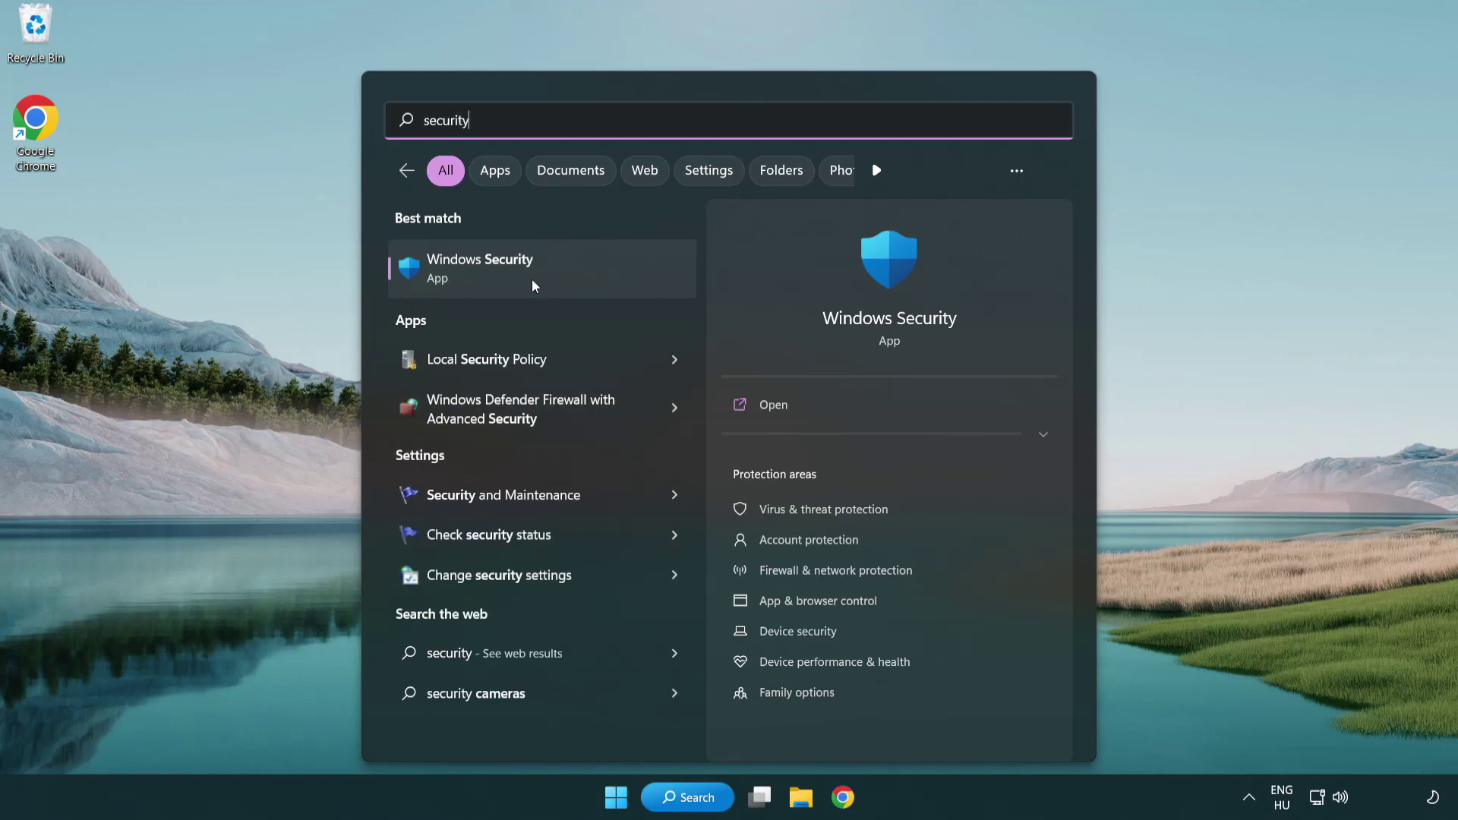
left_click(596, 278)
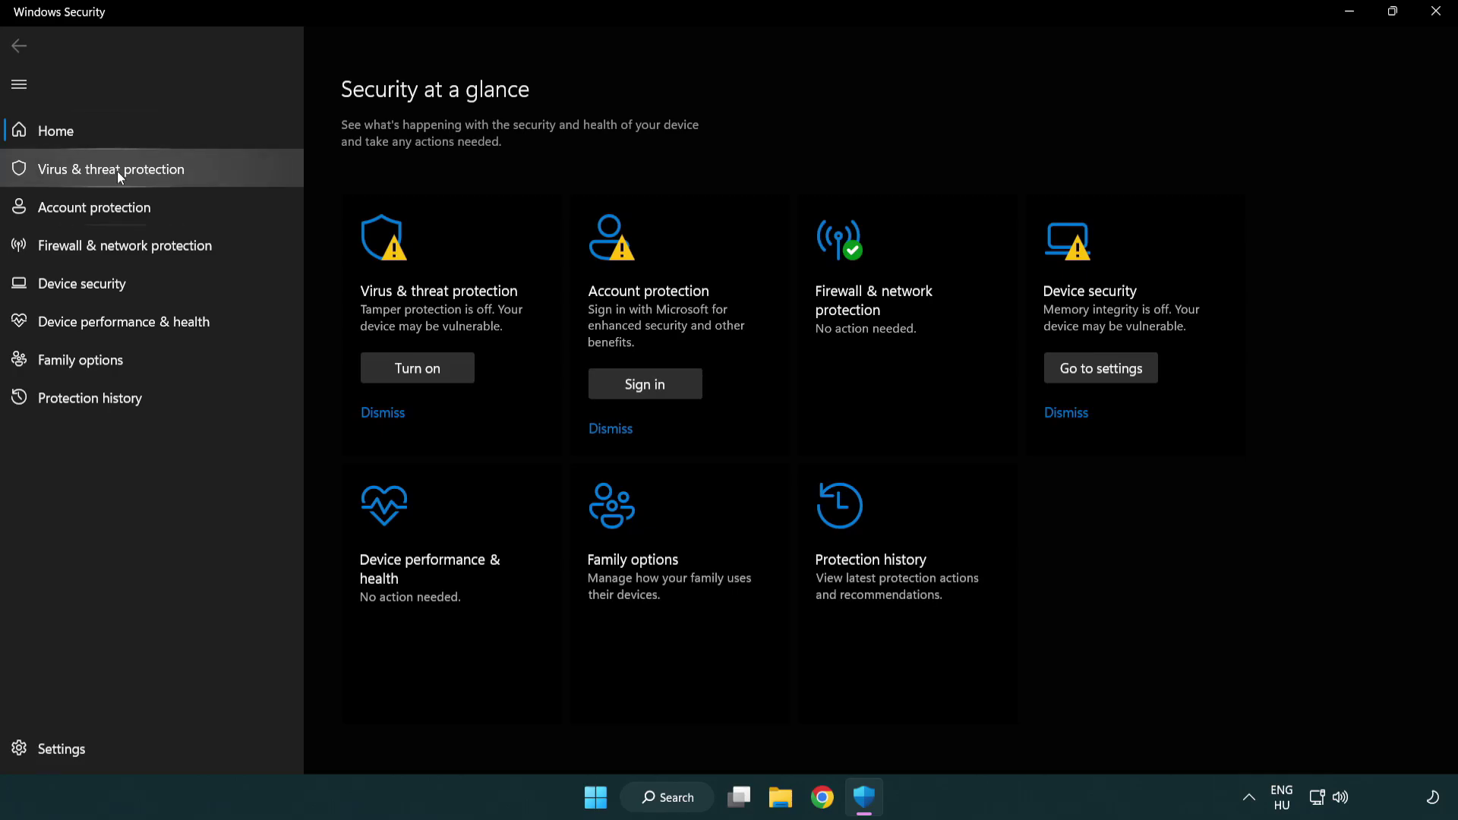
Go through Virus & threat protection settings to the Exclusions list showing chrome.exe.
left_click(221, 172)
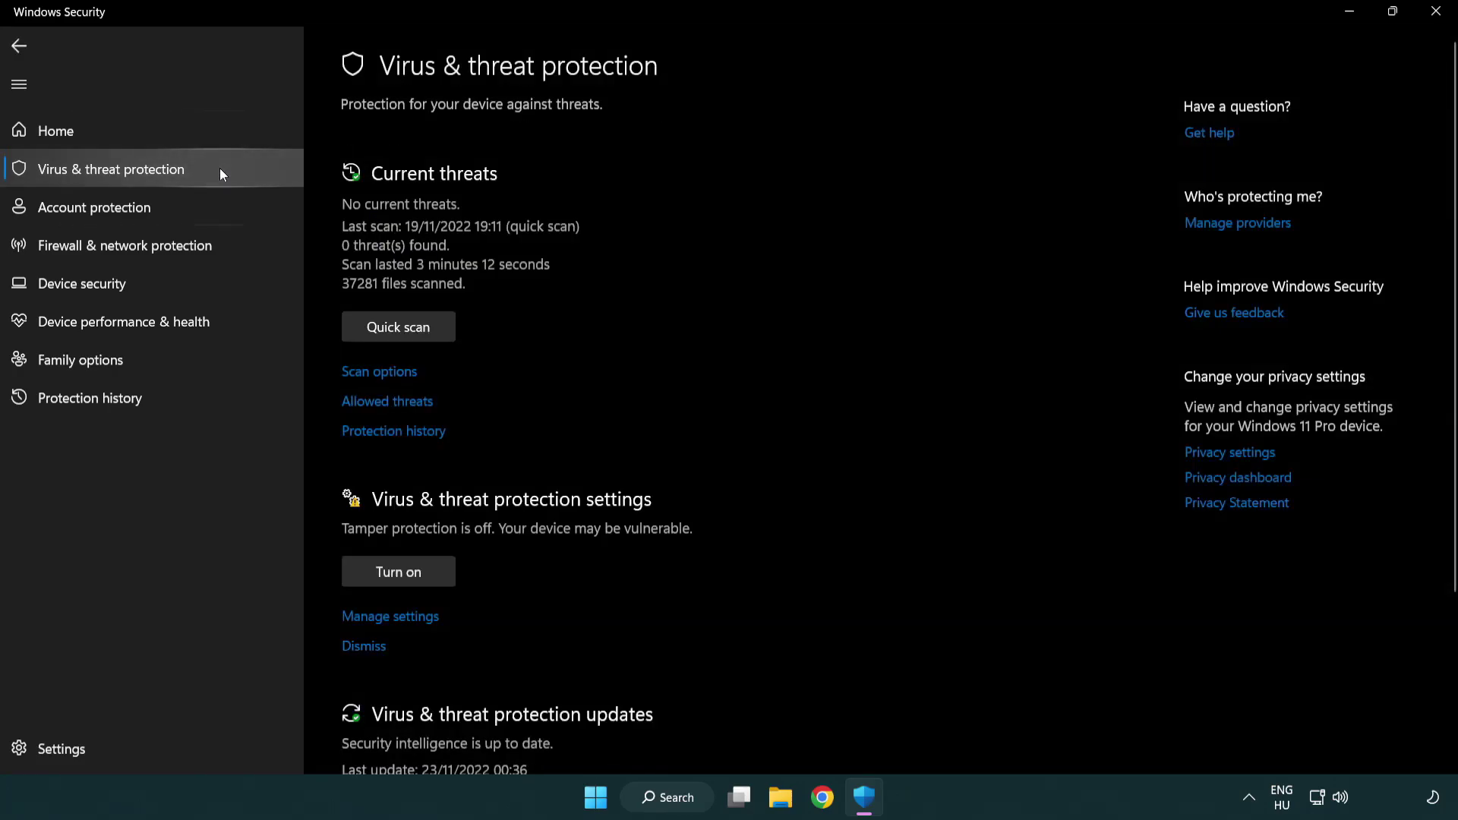
scroll(421, 311, "down", 3)
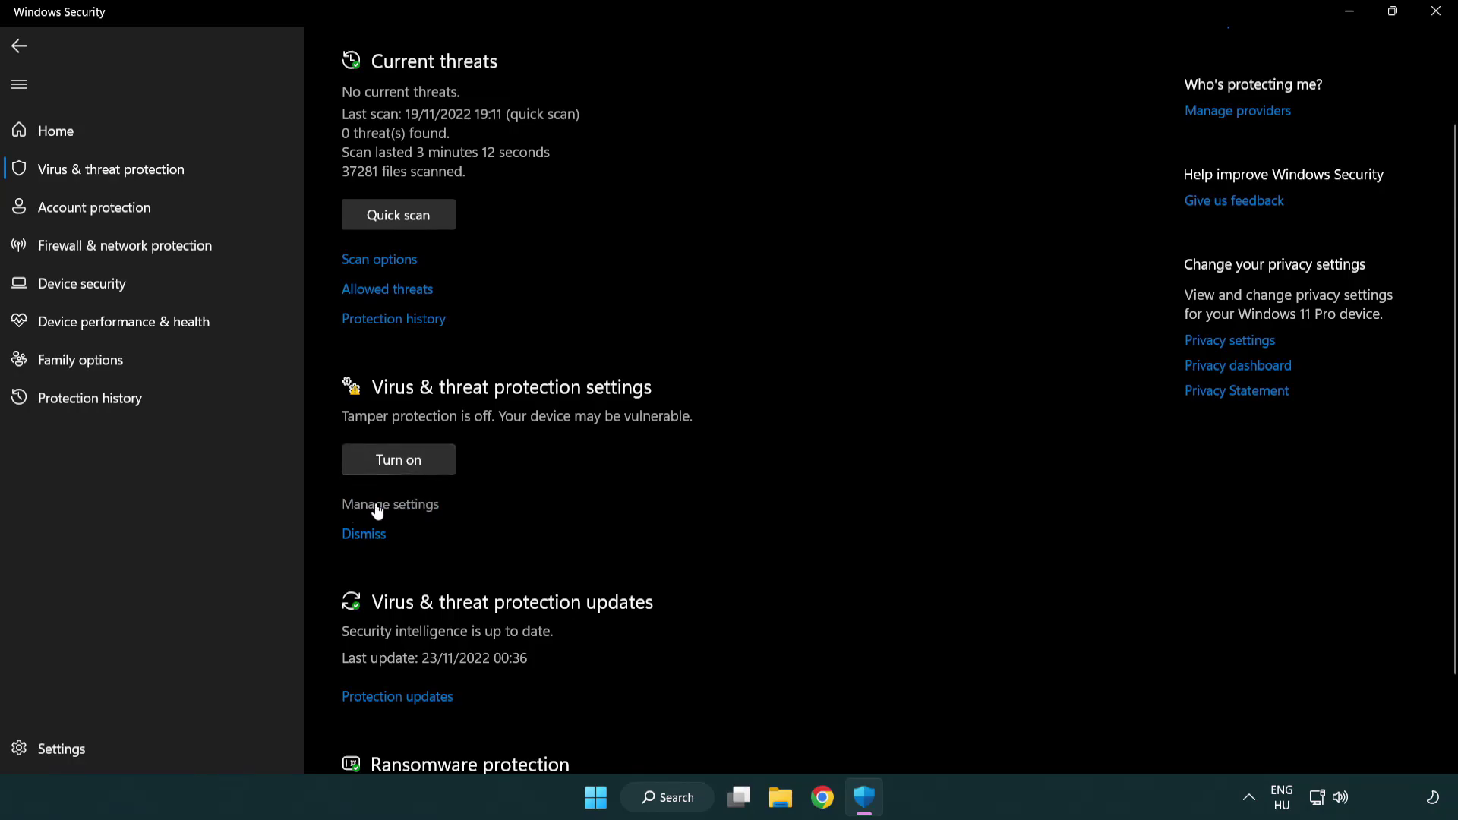
left_click(388, 506)
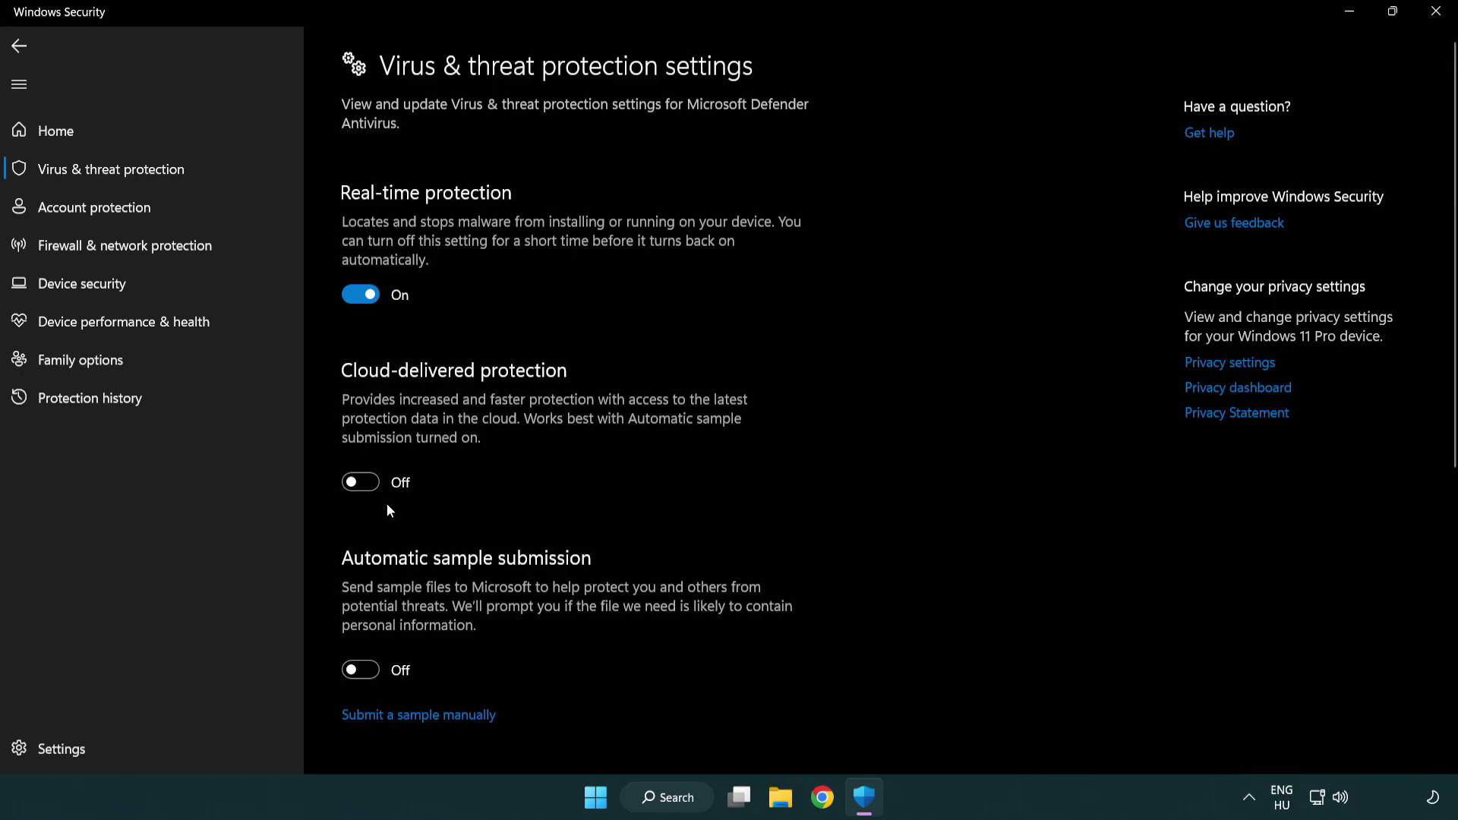
scroll(387, 510, "down", 13)
scroll(389, 505, "down", 1)
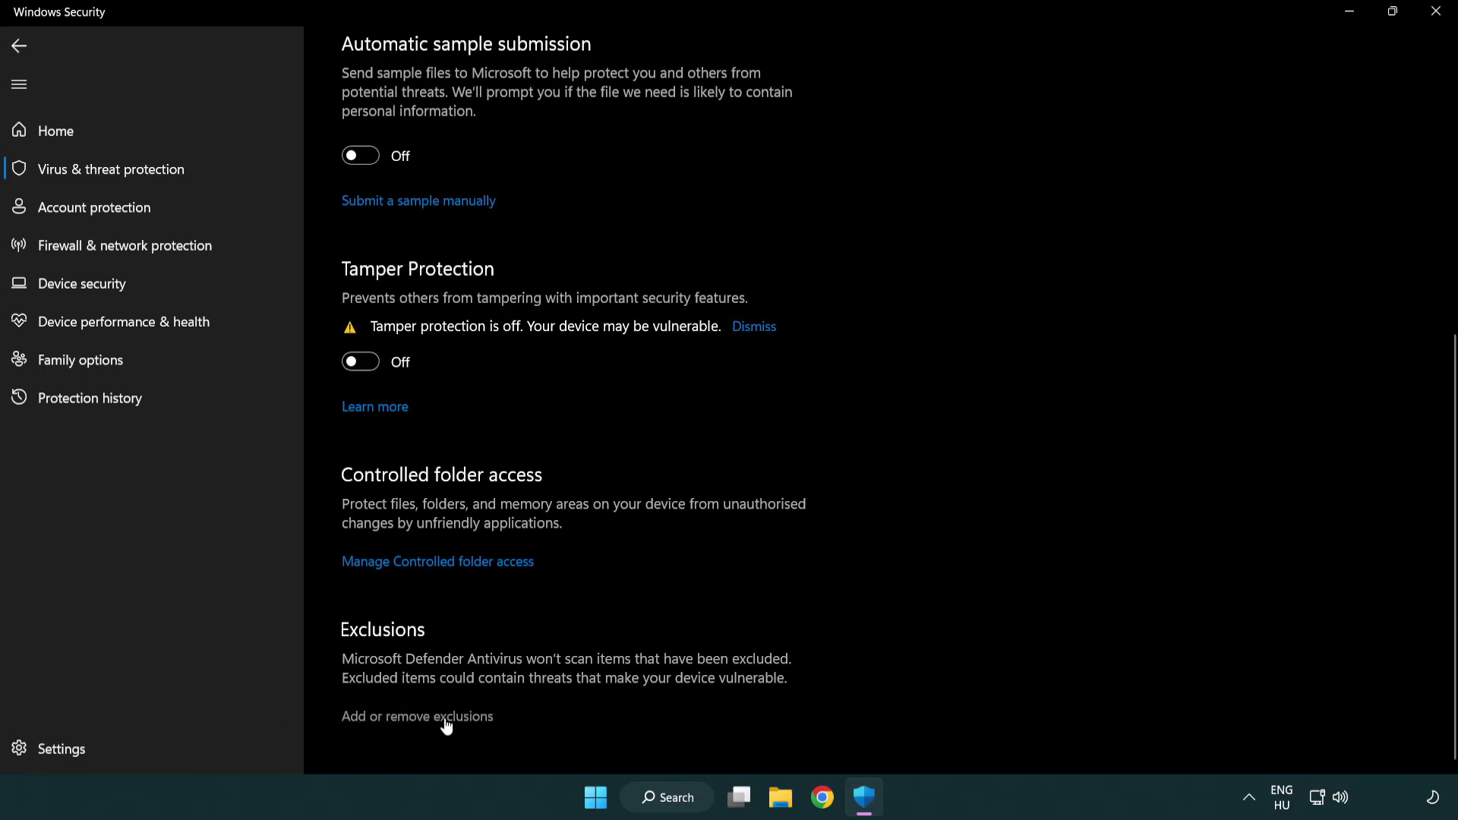
left_click(422, 718)
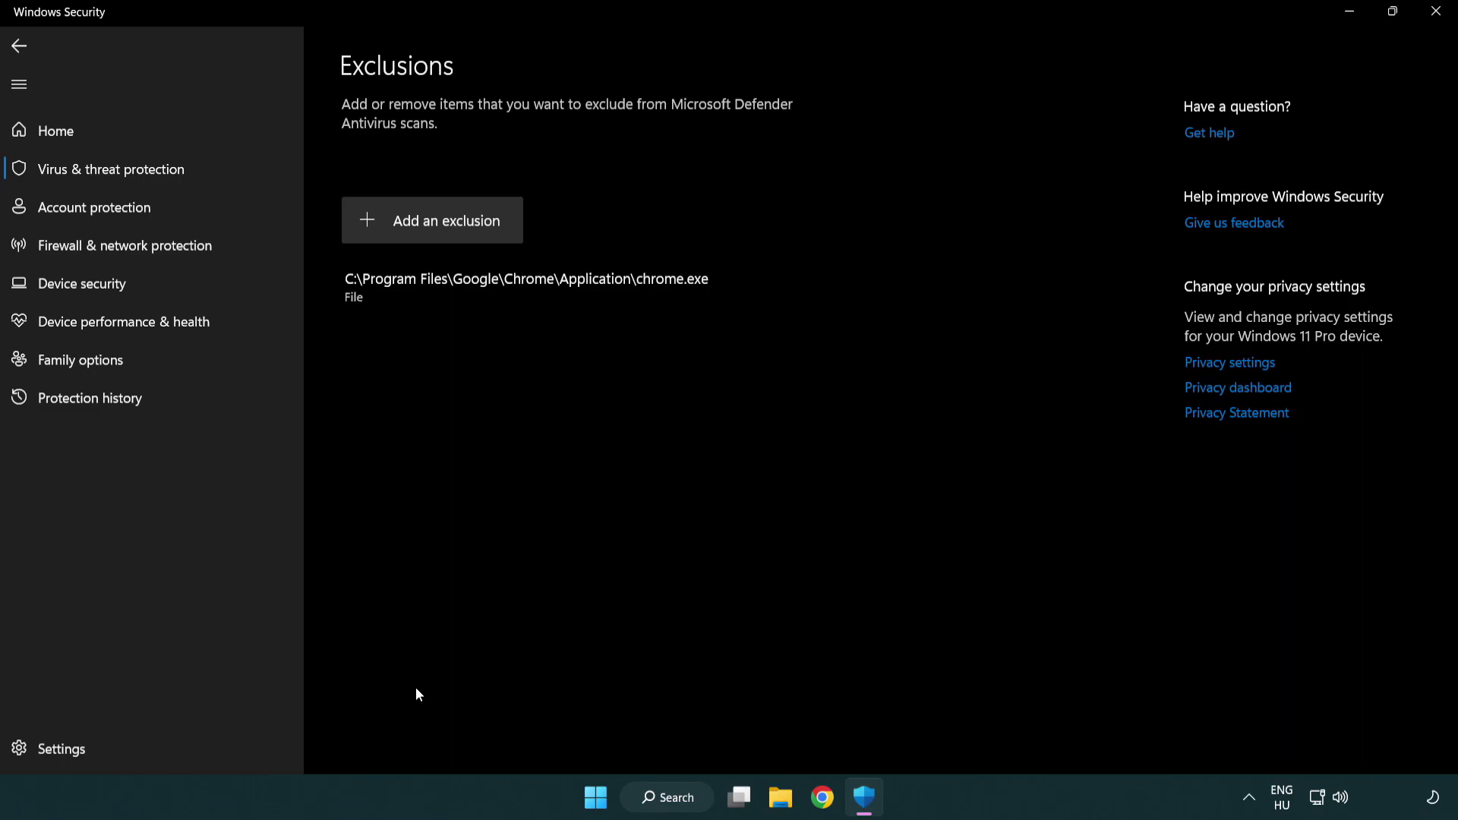
Start a File exclusion and browse to C:\Program Files (x86)\NOT WORKING APP.
left_click(439, 227)
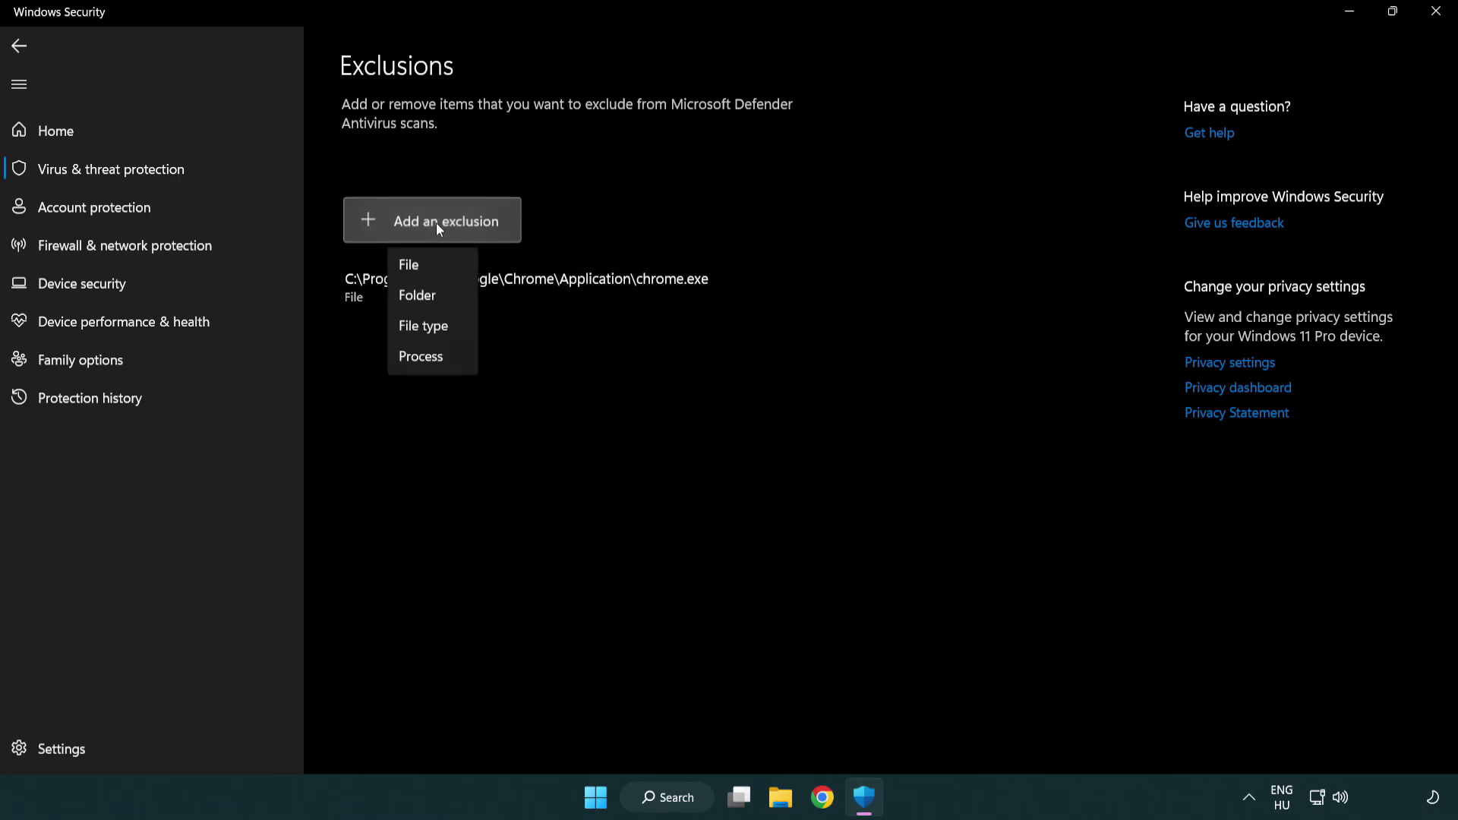
left_click(438, 274)
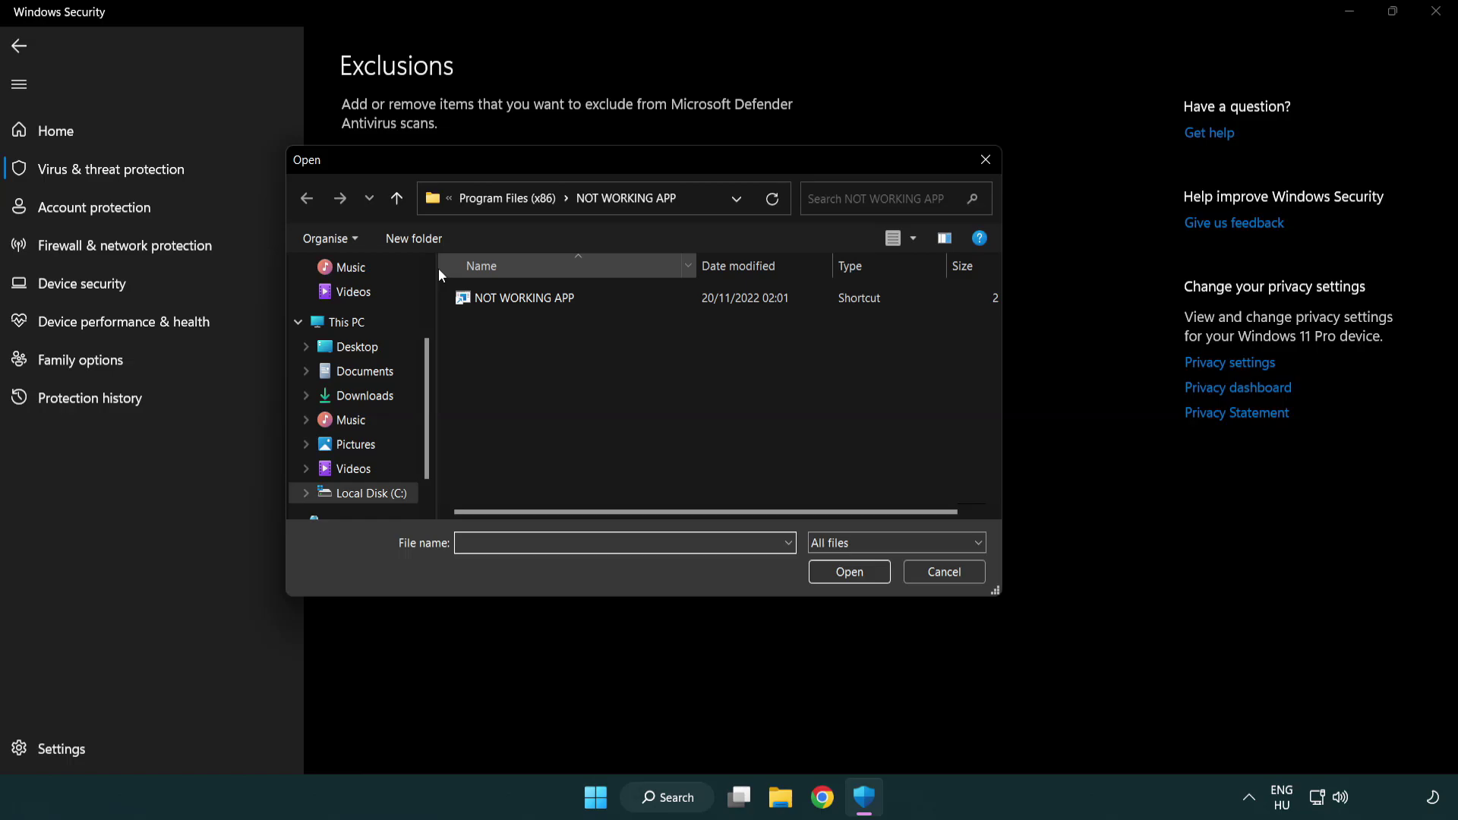
left_click(493, 200)
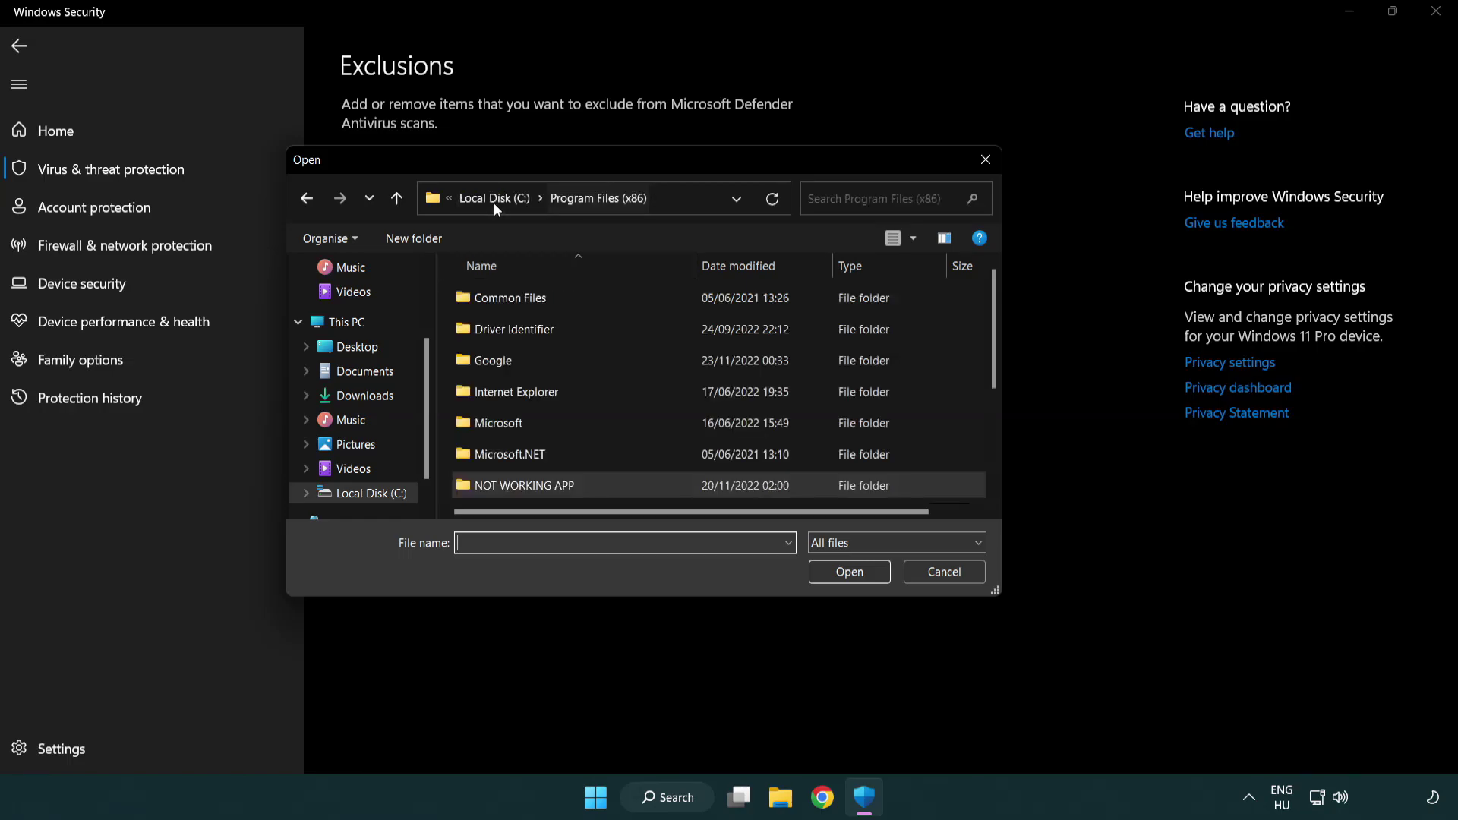
left_click(503, 199)
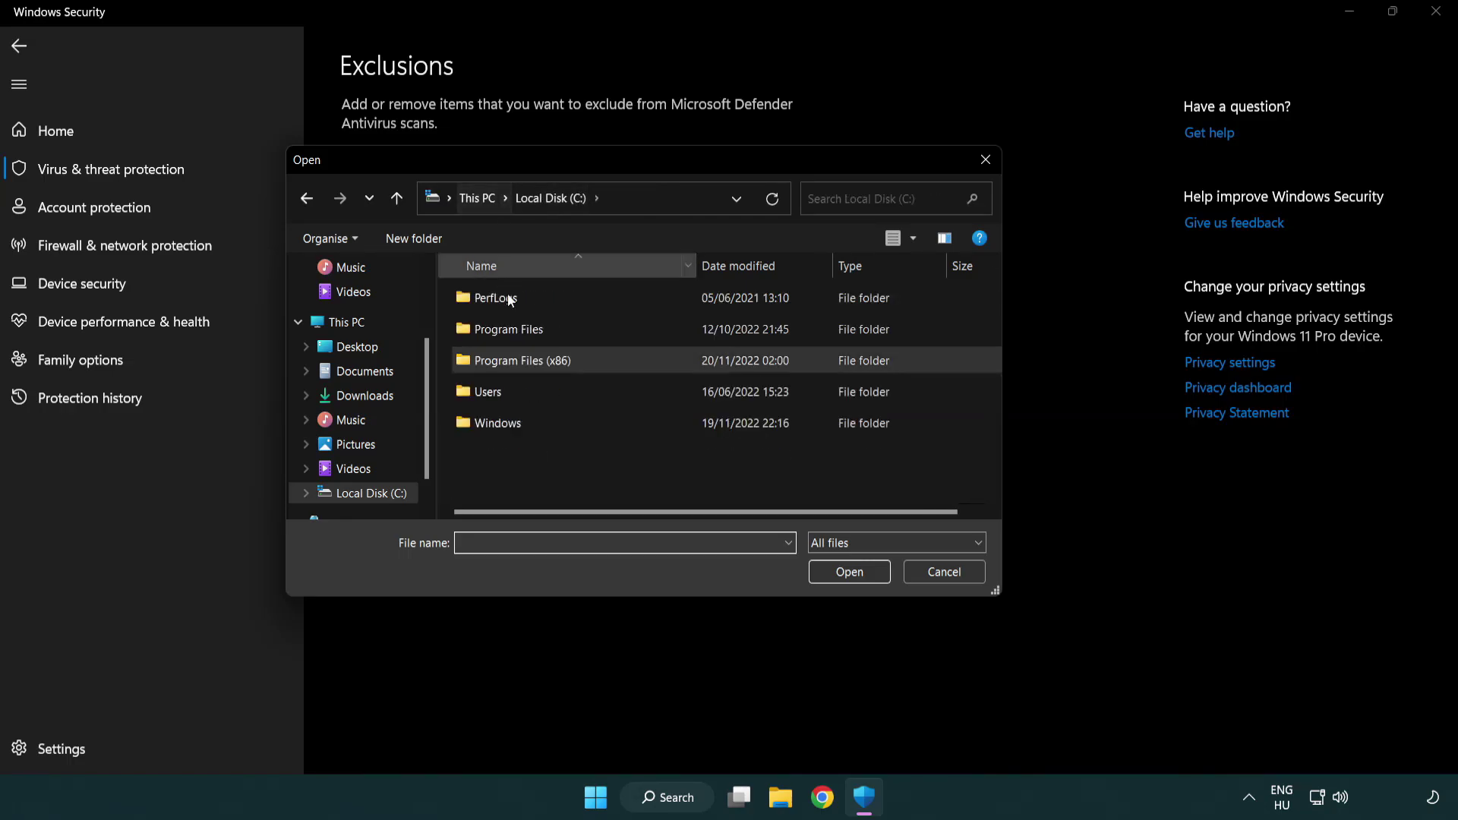
left_click(494, 204)
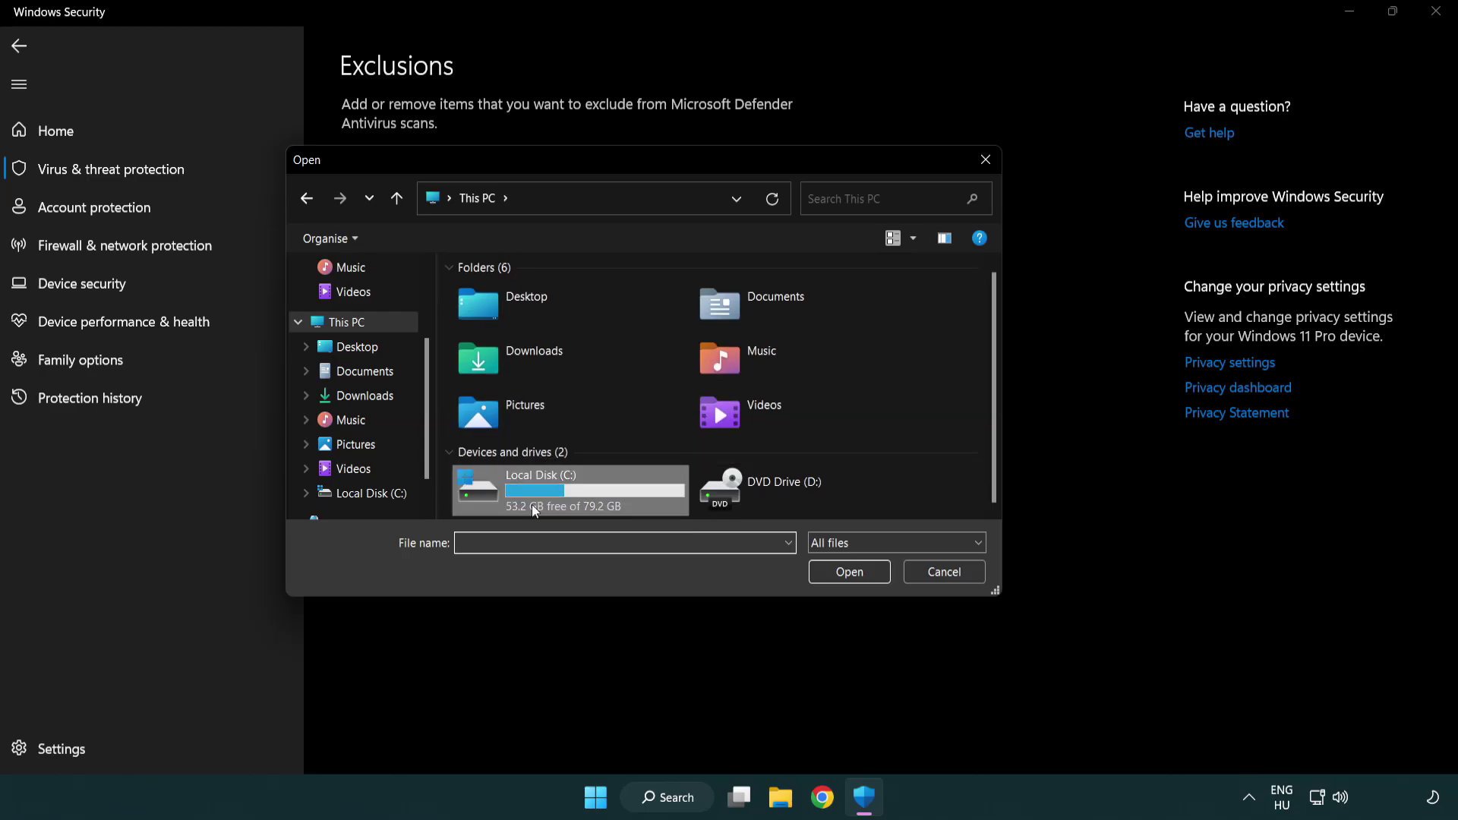
double_click(532, 505)
double_click(534, 363)
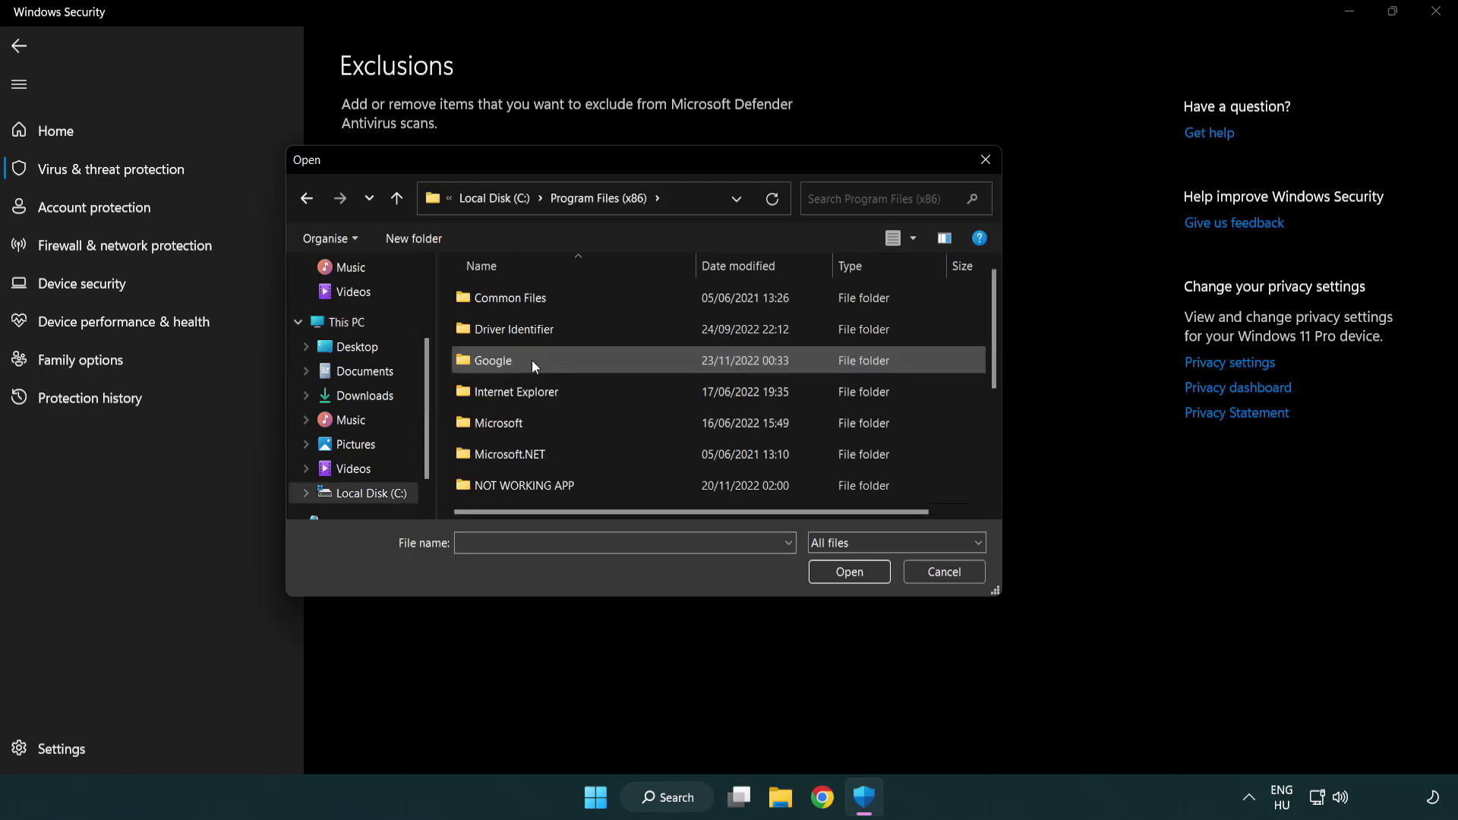
double_click(544, 487)
Pick the NOT WORKING APP shortcut as the excluded file, then close Windows Security.
left_click(516, 301)
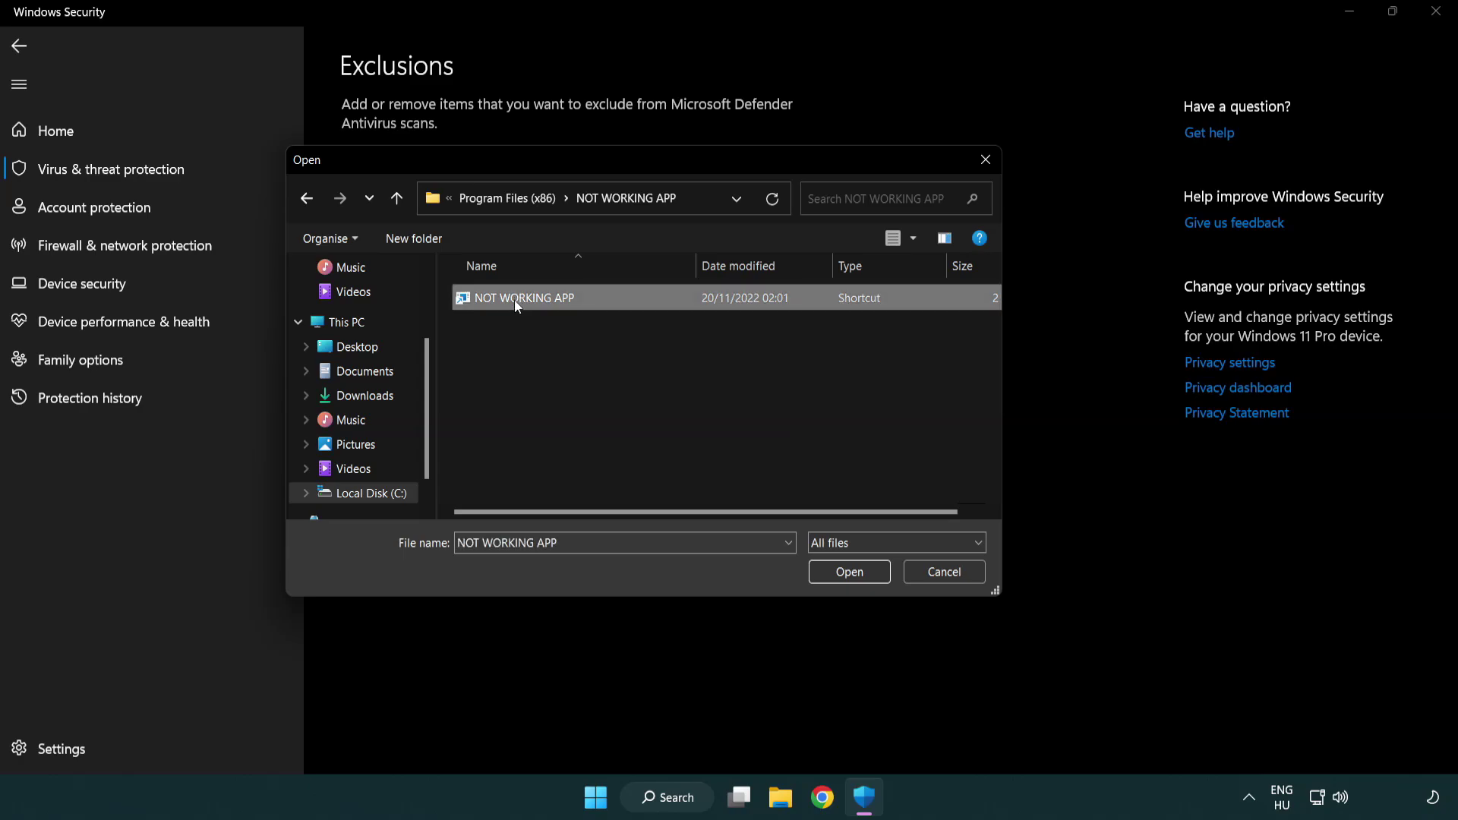
left_click(847, 575)
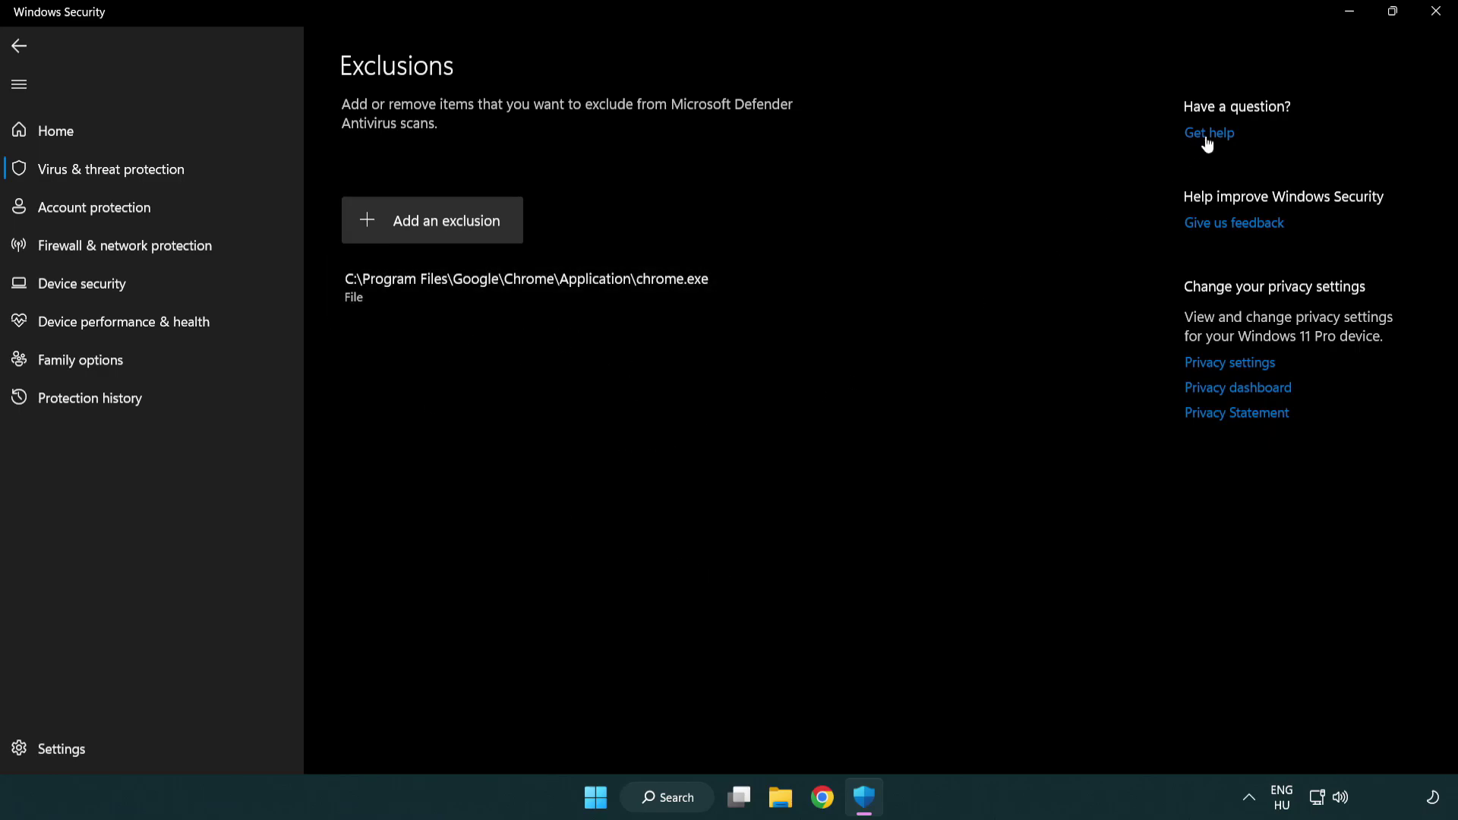
left_click(1436, 12)
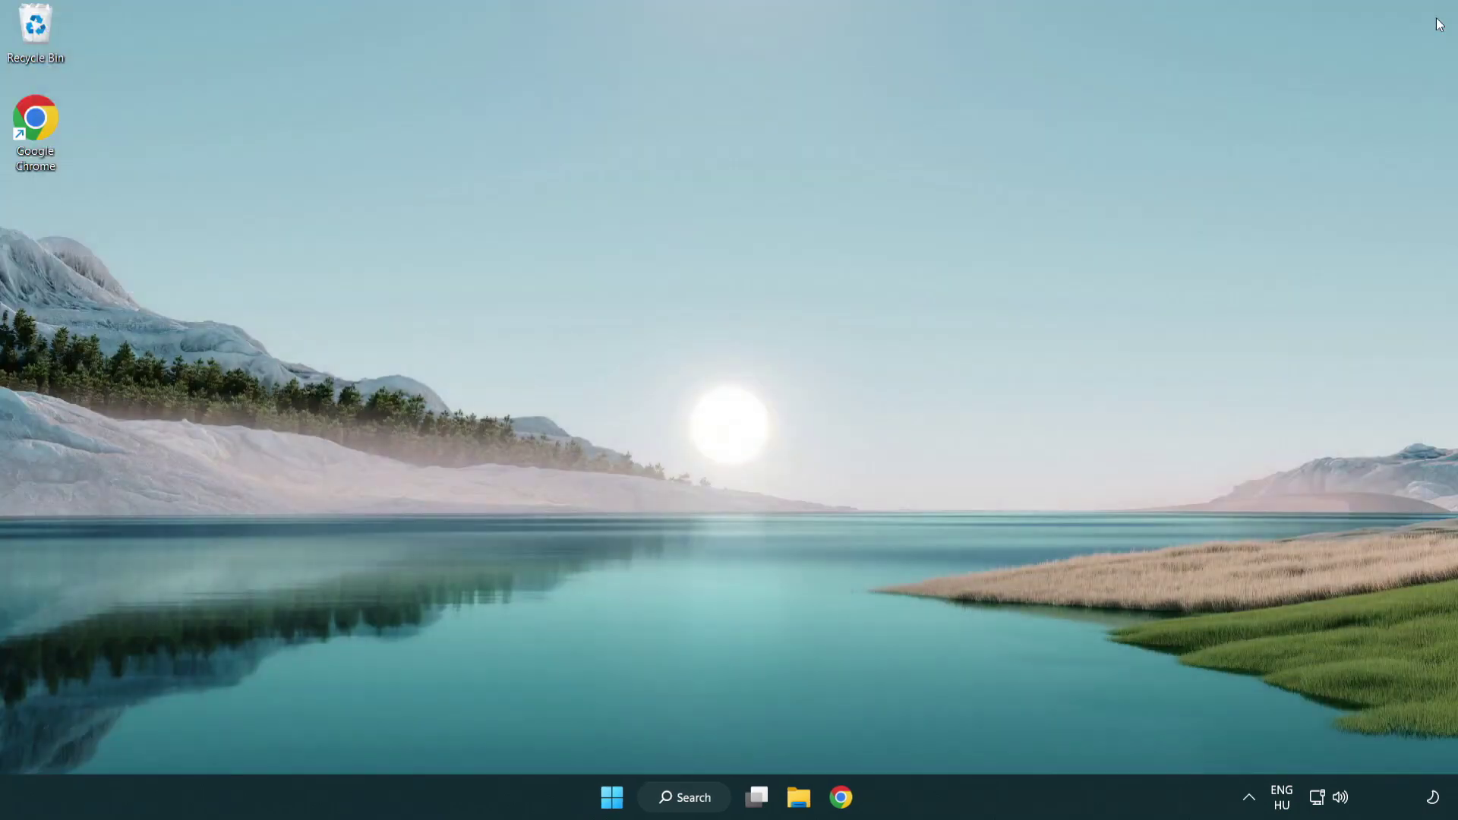